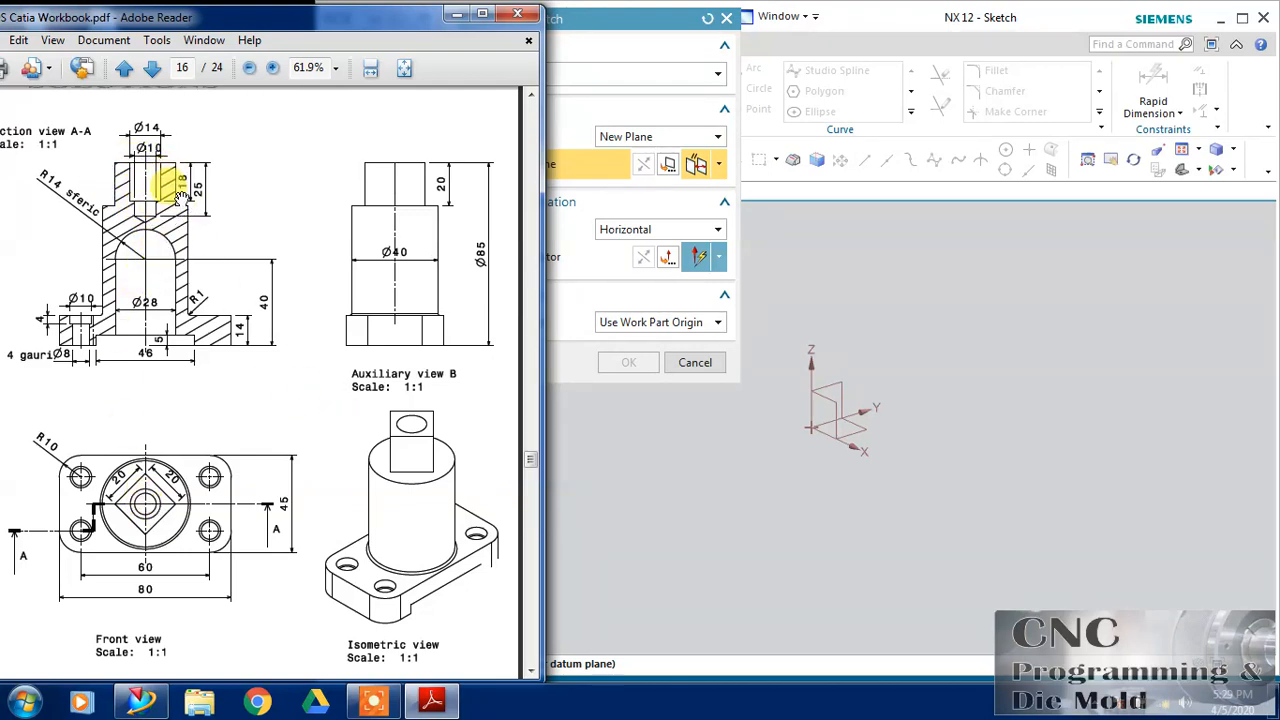
Step: Switch the plane definition type for the new sketch plane to Inferred
left_click(860, 430)
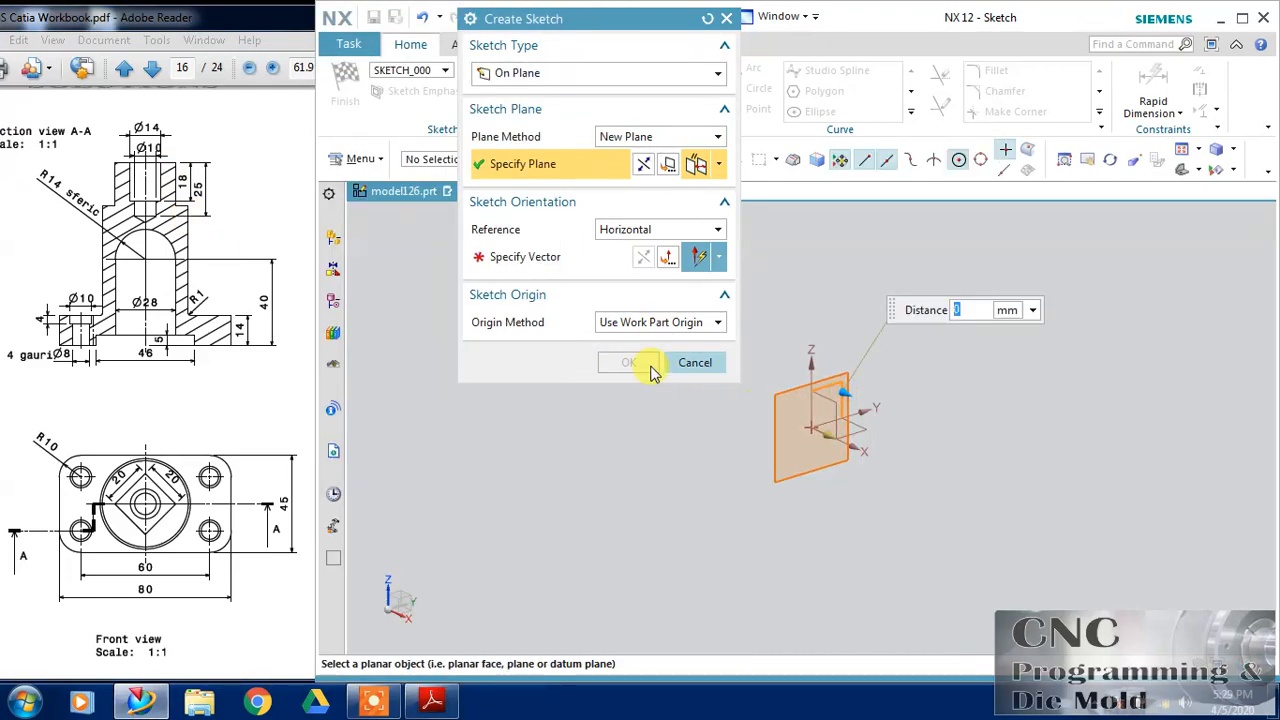
left_click(658, 137)
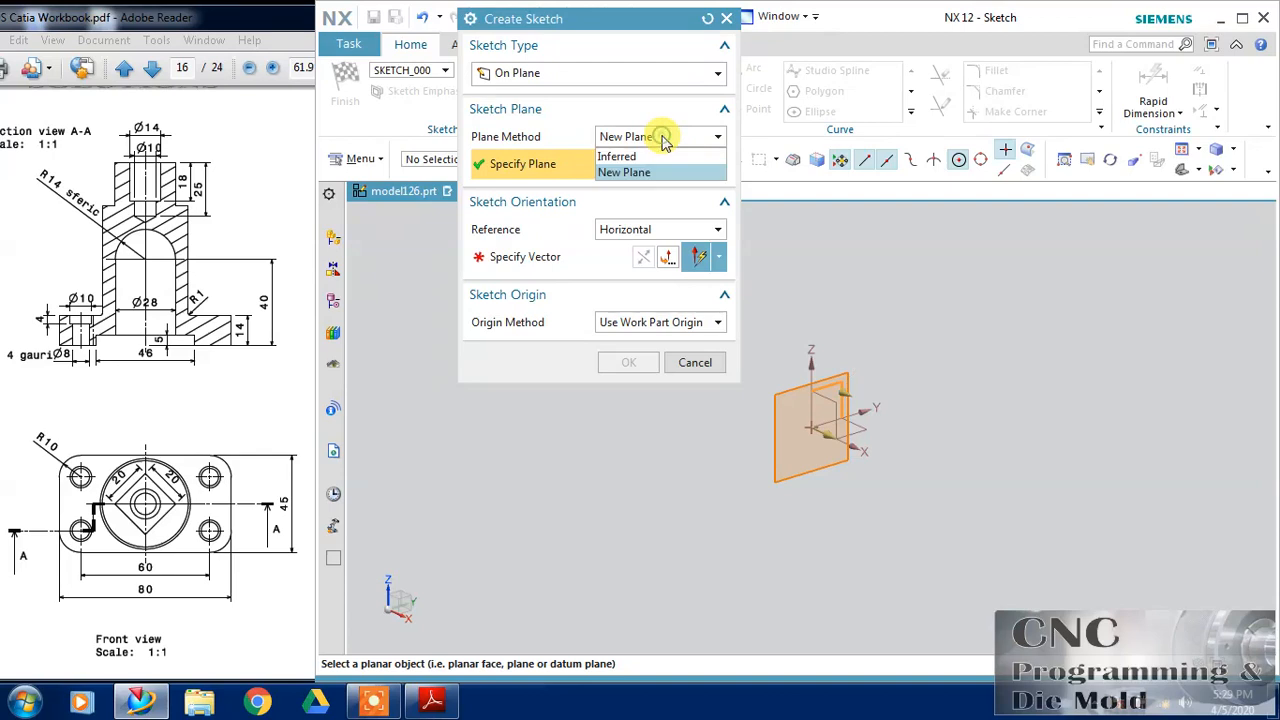
left_click(664, 139)
left_click(720, 167)
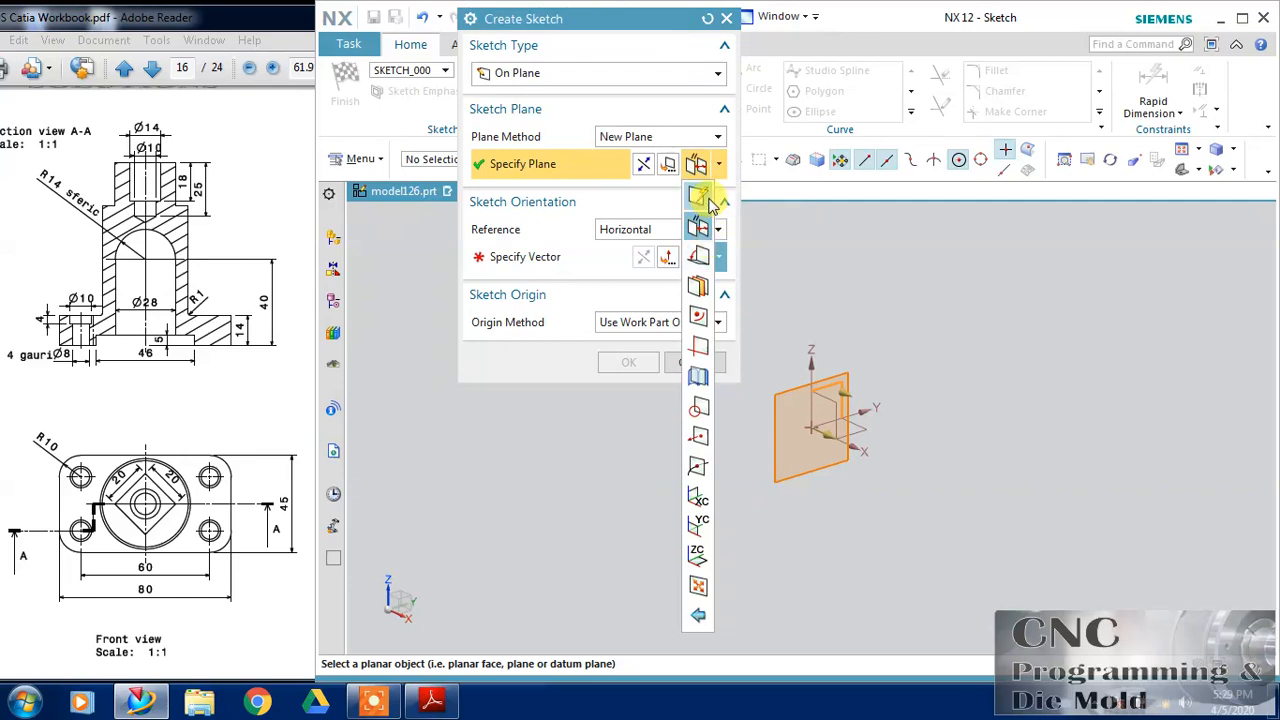
left_click(706, 200)
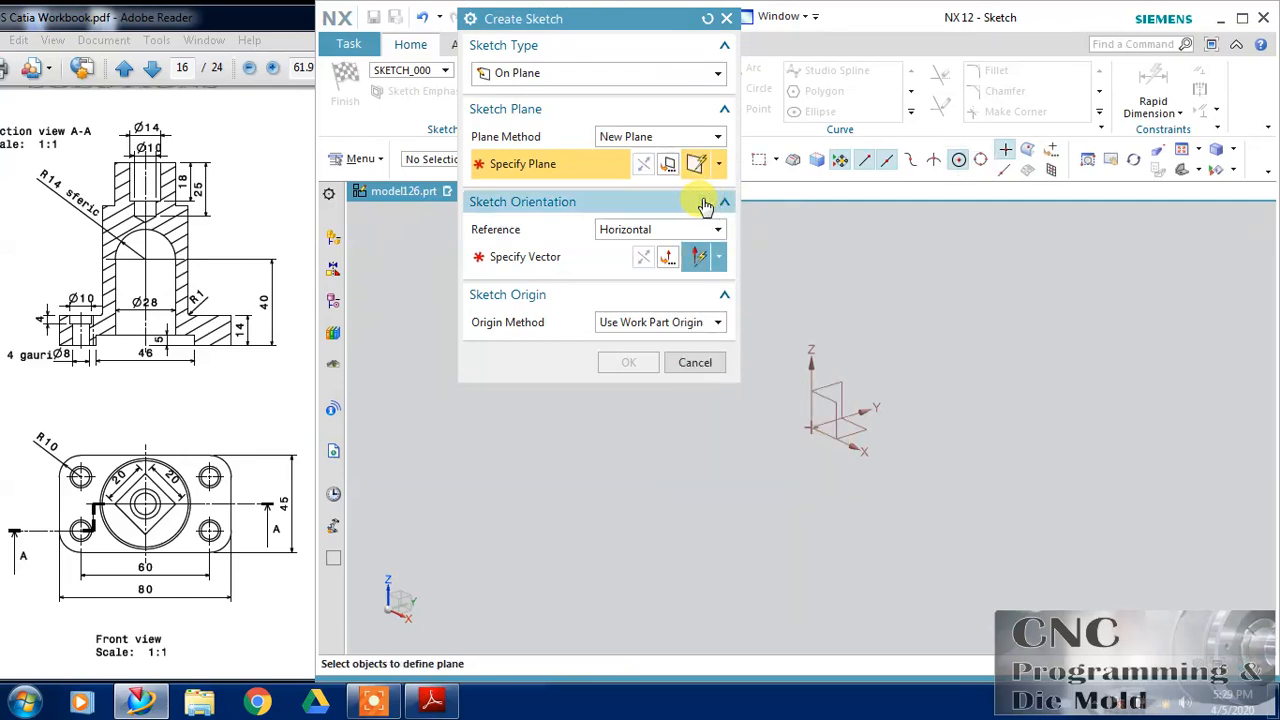
left_click(720, 167)
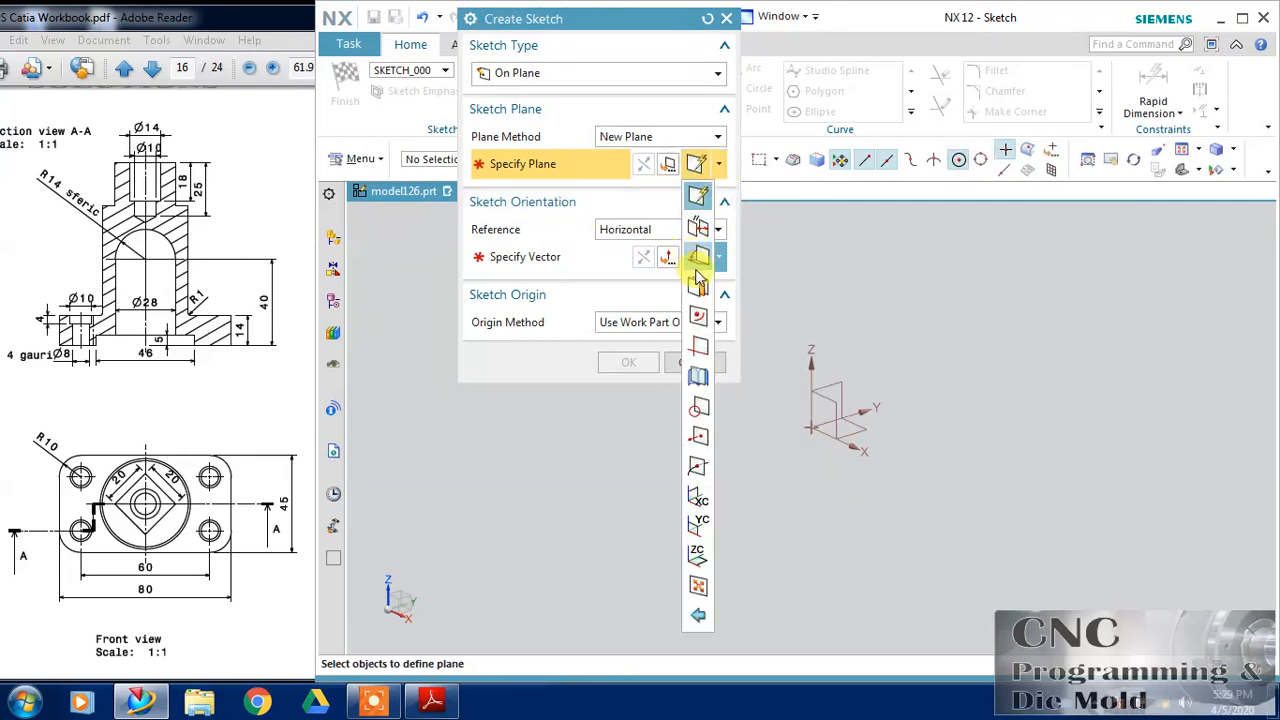
left_click(703, 318)
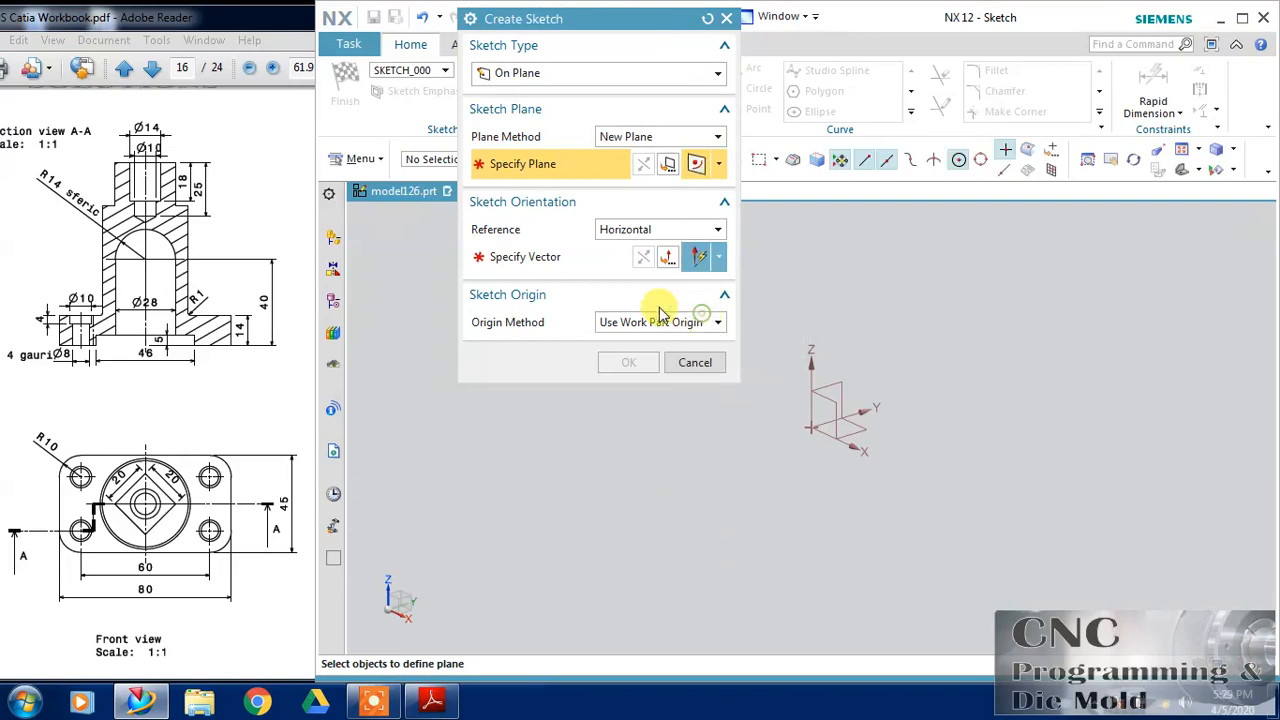
left_click(720, 167)
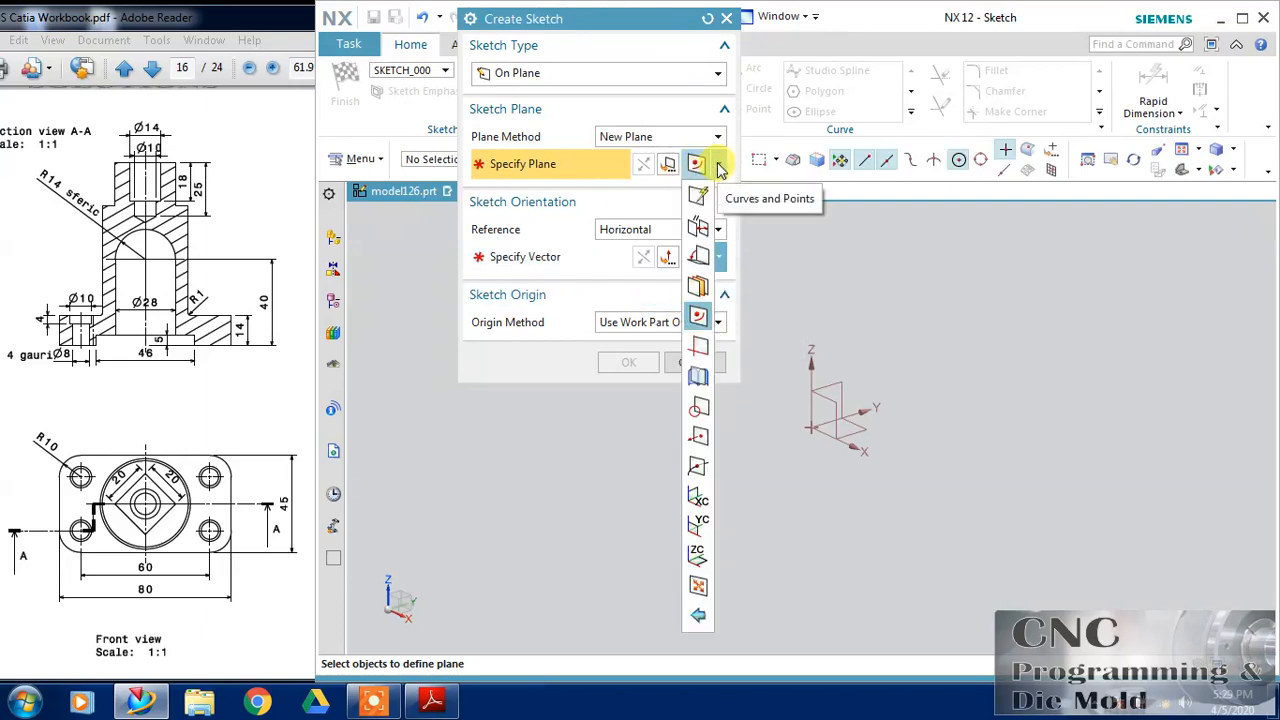
left_click(717, 166)
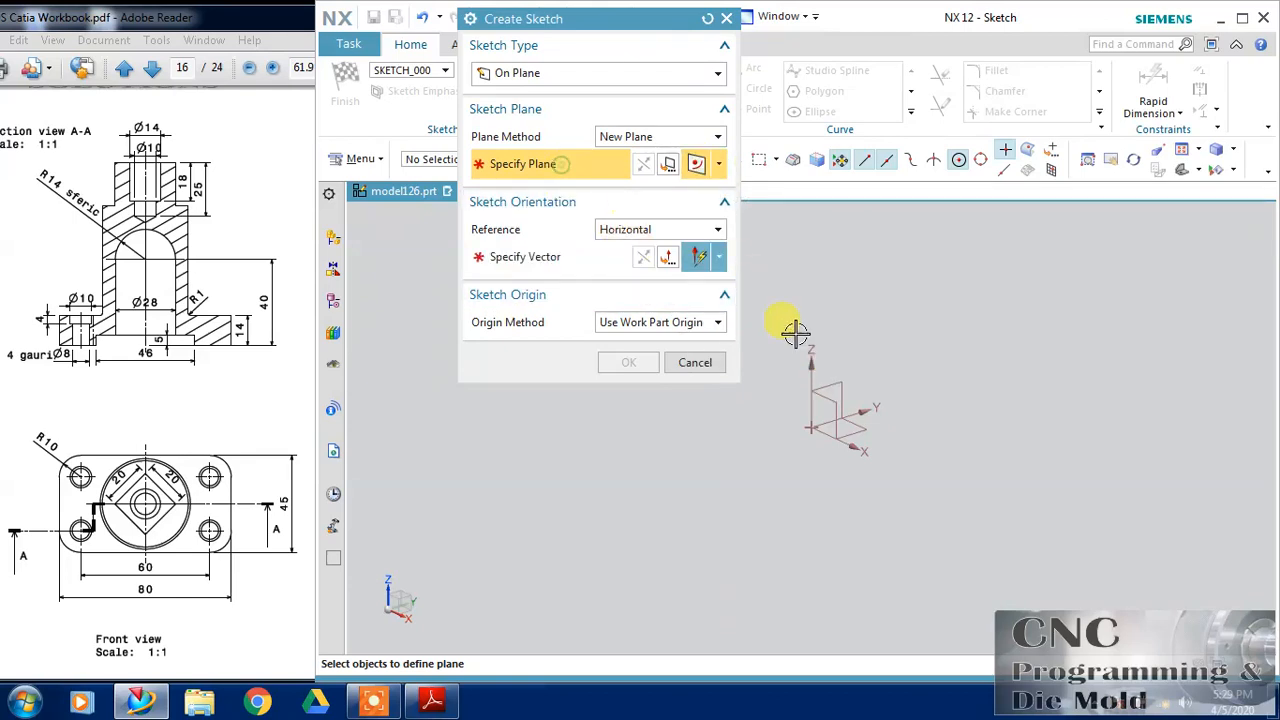
left_click(718, 165)
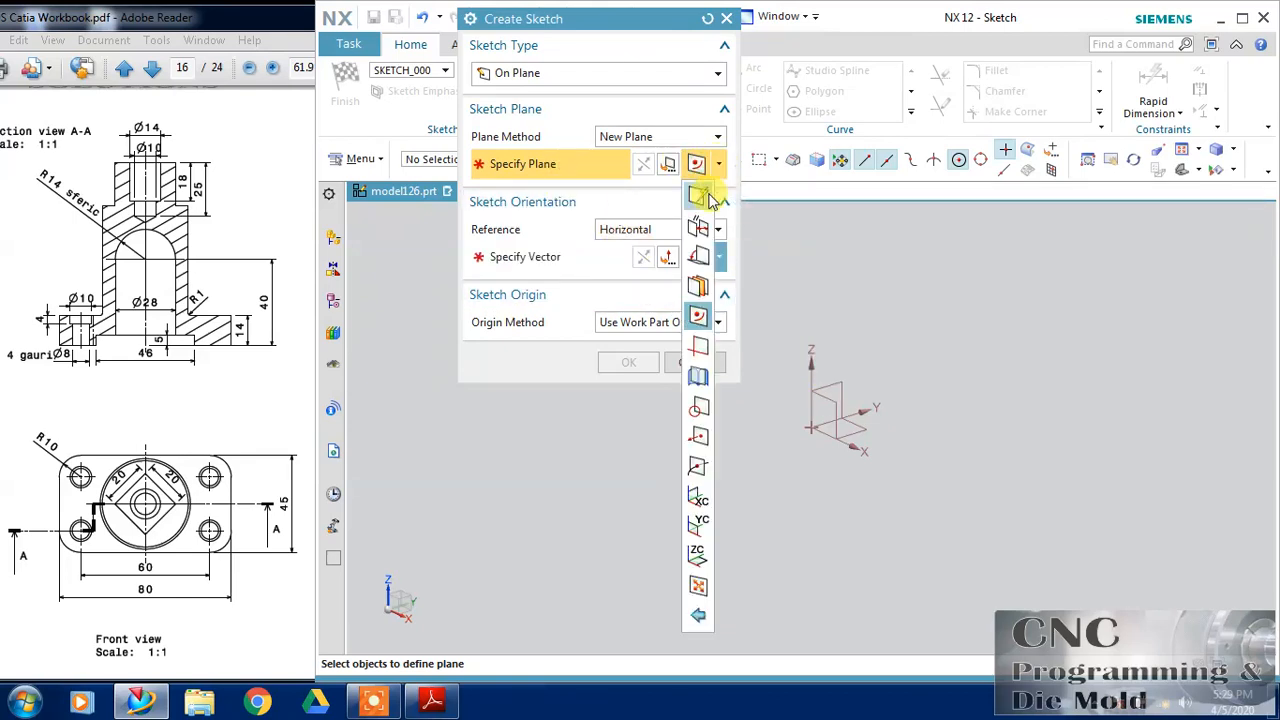
left_click(706, 204)
Step: Try to create a sketch on a plane inferred from the YZ plane and Y axis, with the Y axis as horizontal reference, and finish it
left_click(843, 391)
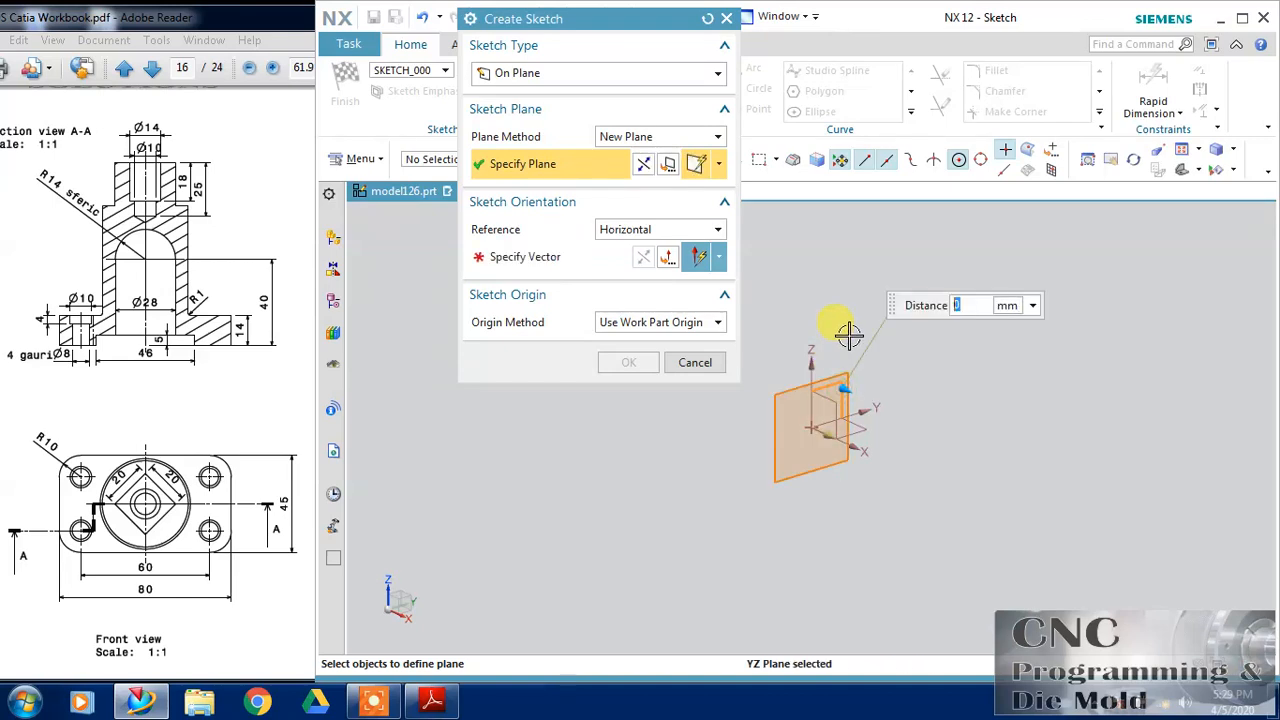
left_click(859, 410)
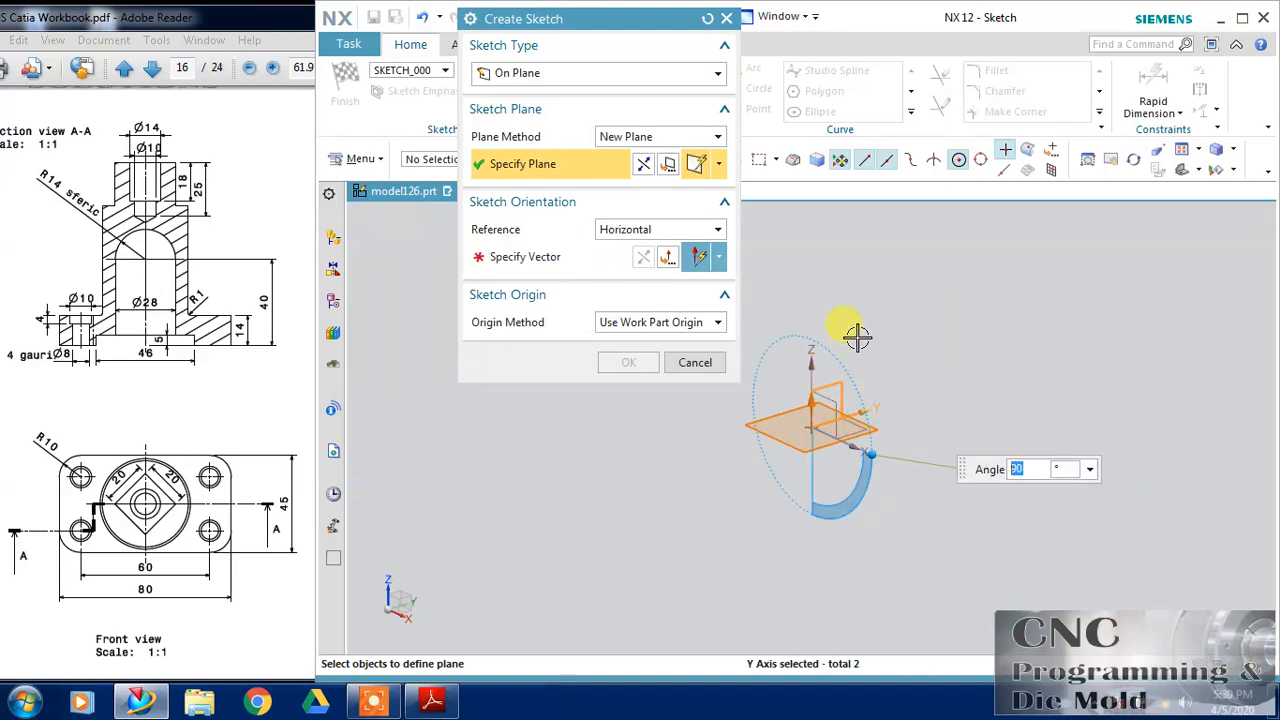
middle_click_drag(908, 388, 788, 340)
left_click(563, 260)
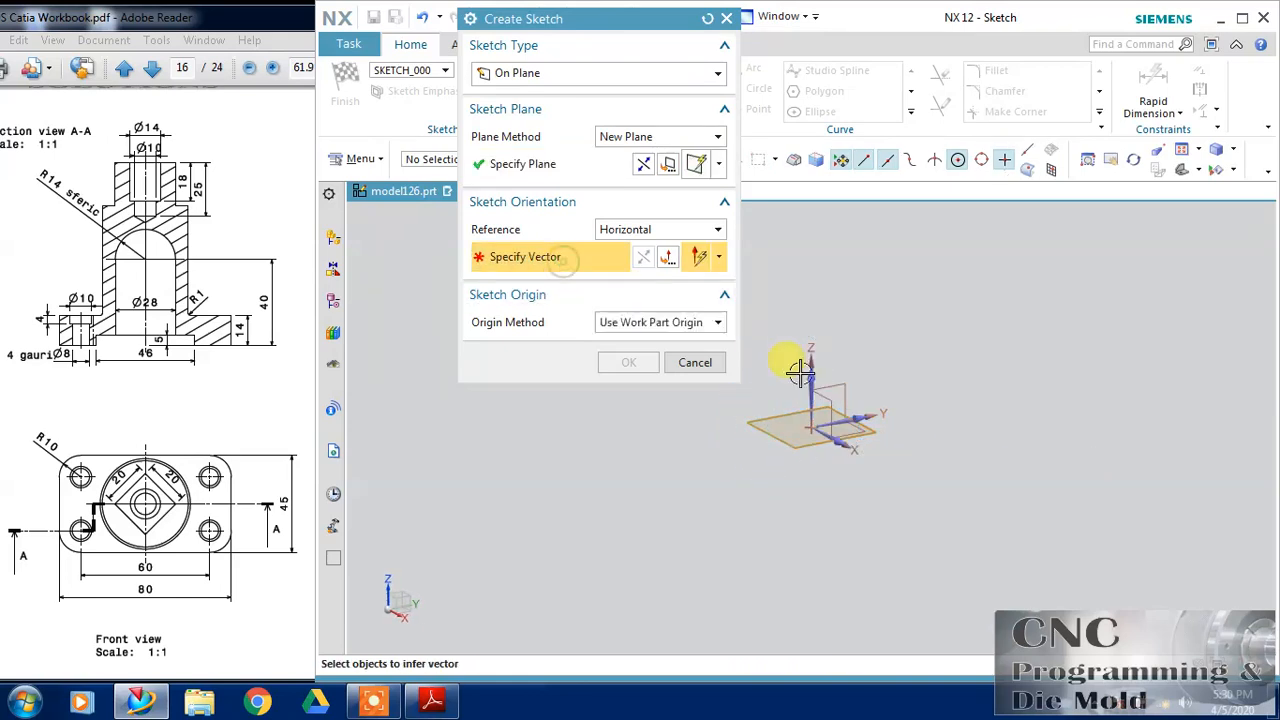
left_click(850, 418)
left_click(629, 362)
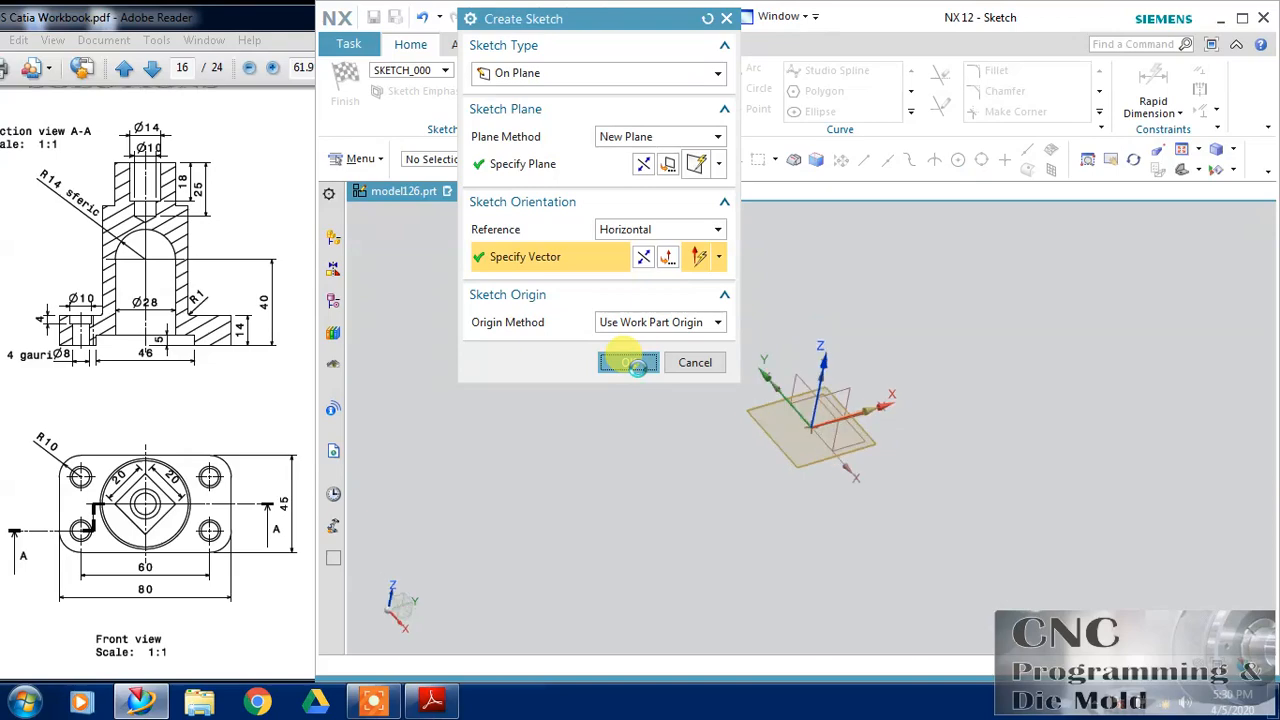
left_click(348, 86)
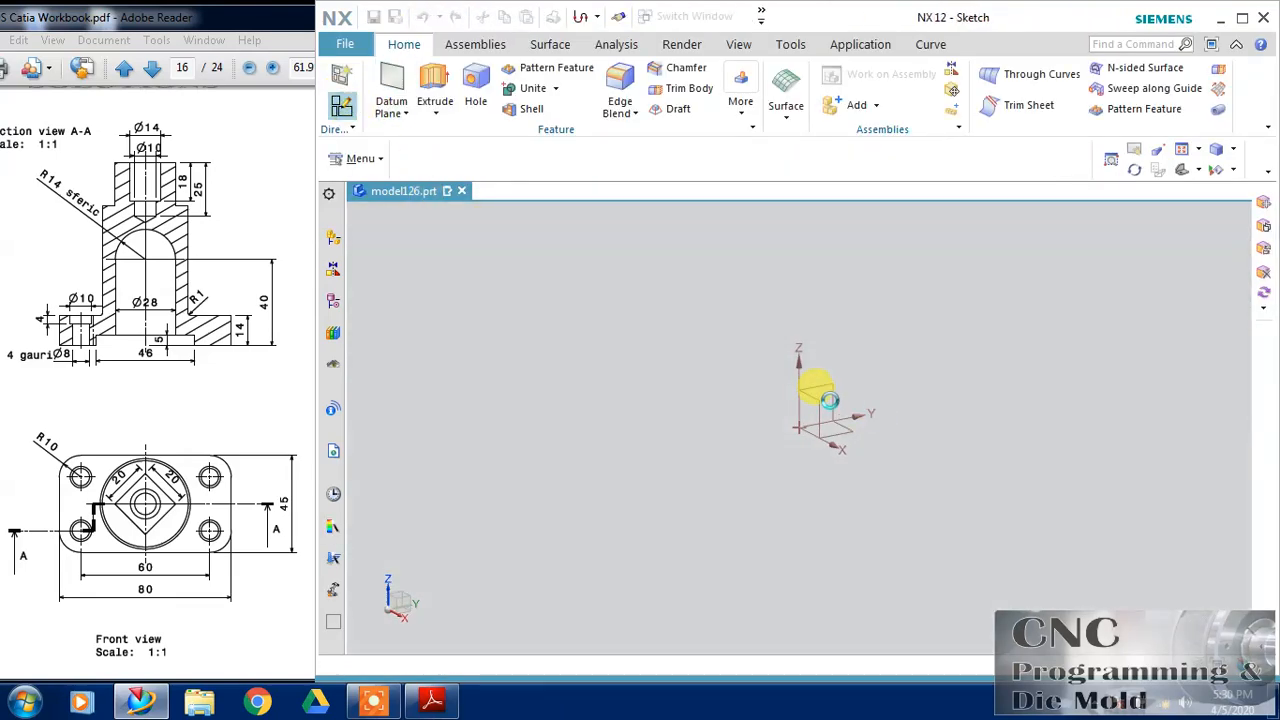
Step: Create a new sketch on the YZ plane with the Y axis as its horizontal reference
left_click(837, 386)
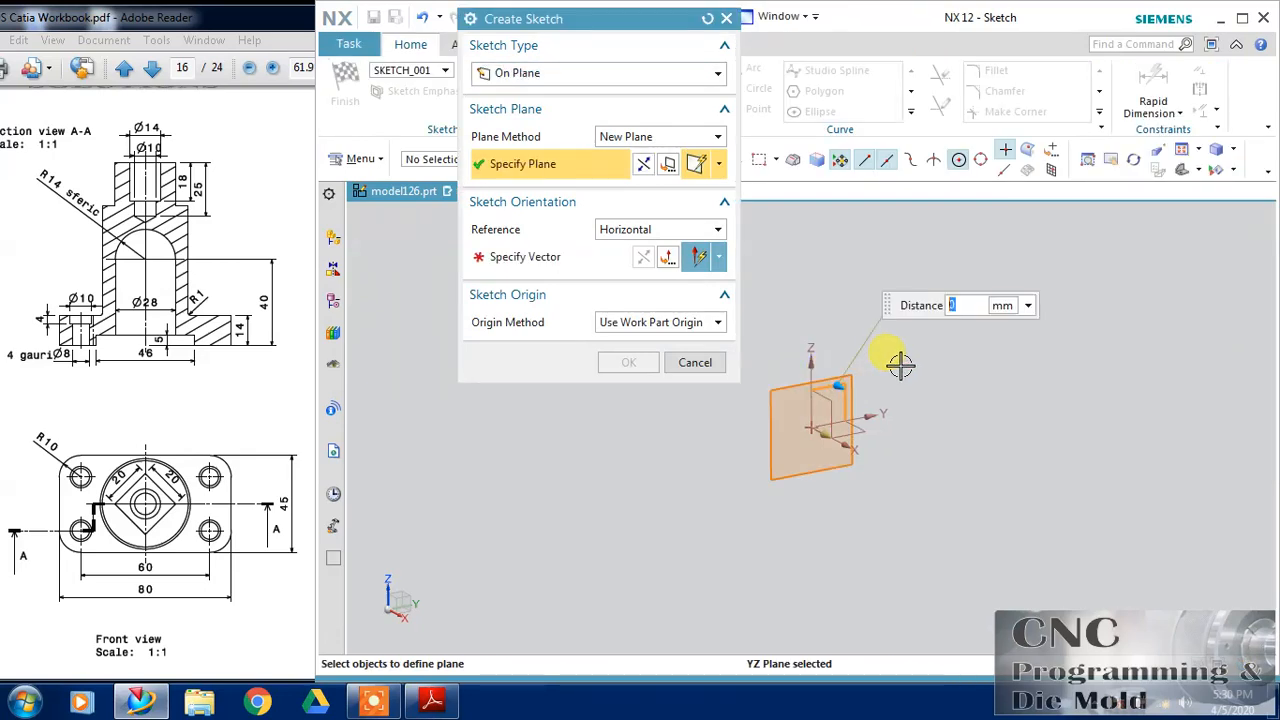
left_click(540, 262)
left_click(869, 412)
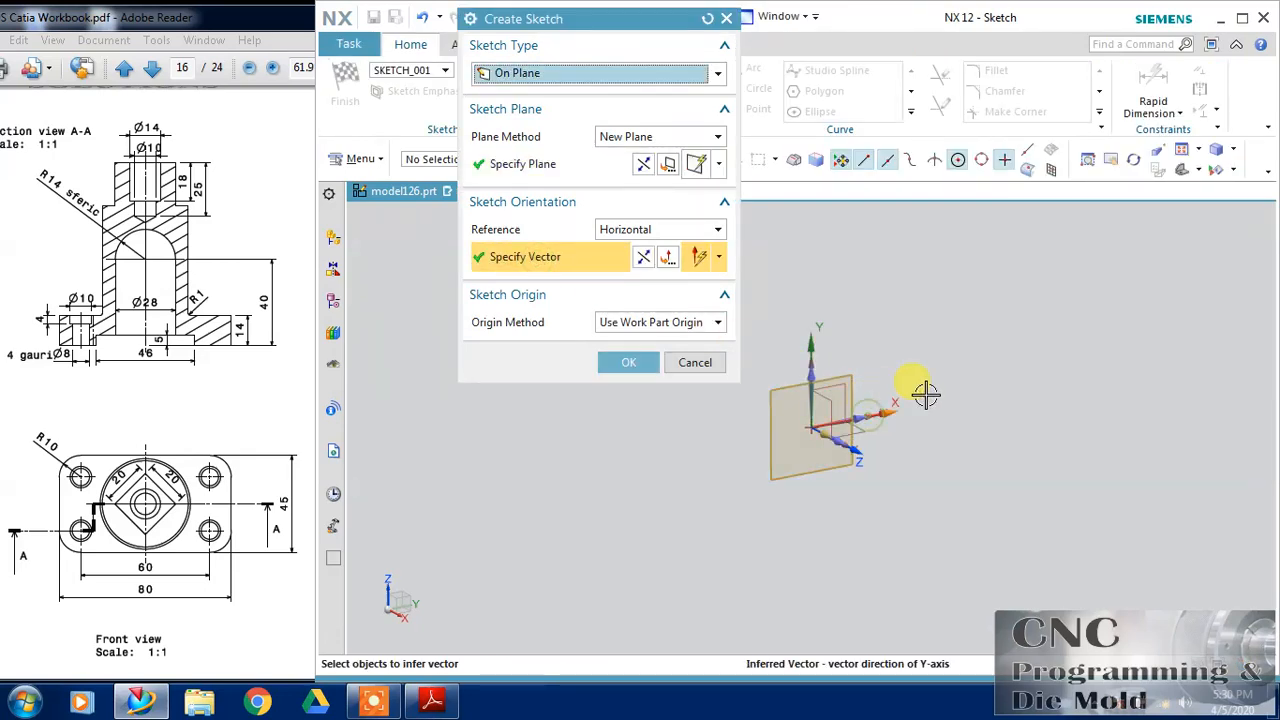
left_click(610, 361)
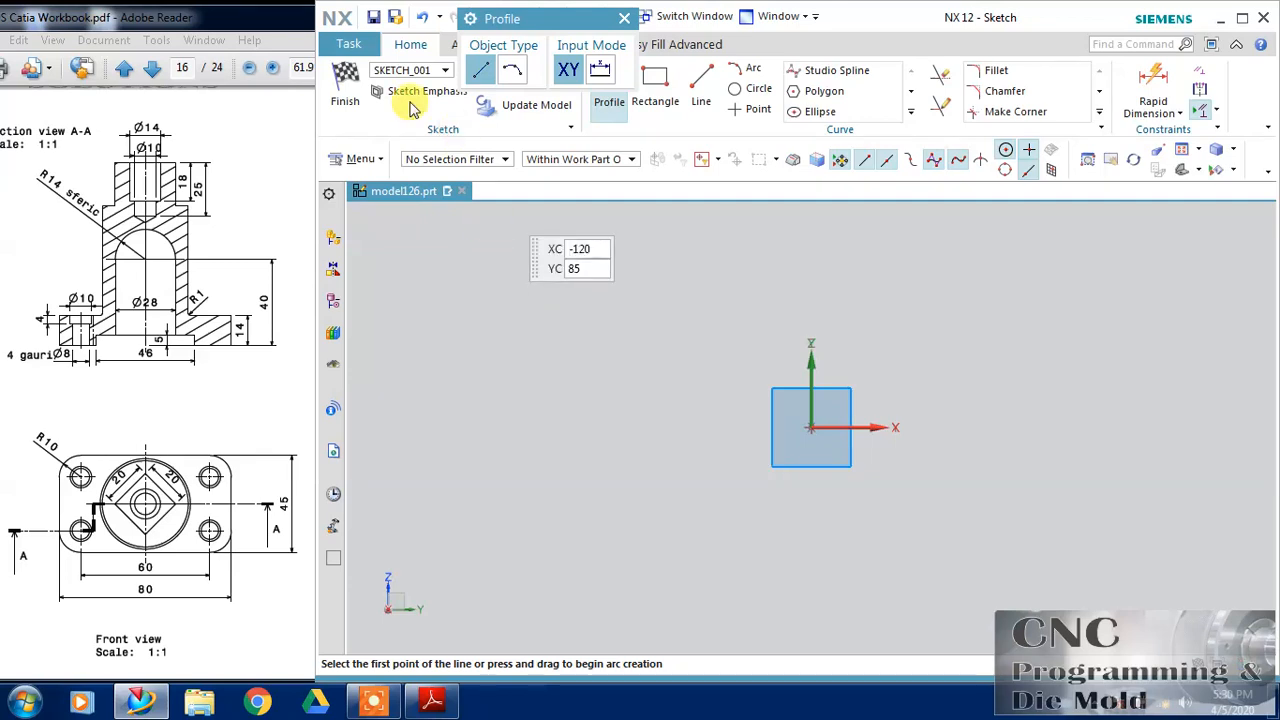
Step: Draw a rectangle from its center on the vertical axis just above the sketch origin, about 120 mm wide and 16 mm high
left_click(668, 102)
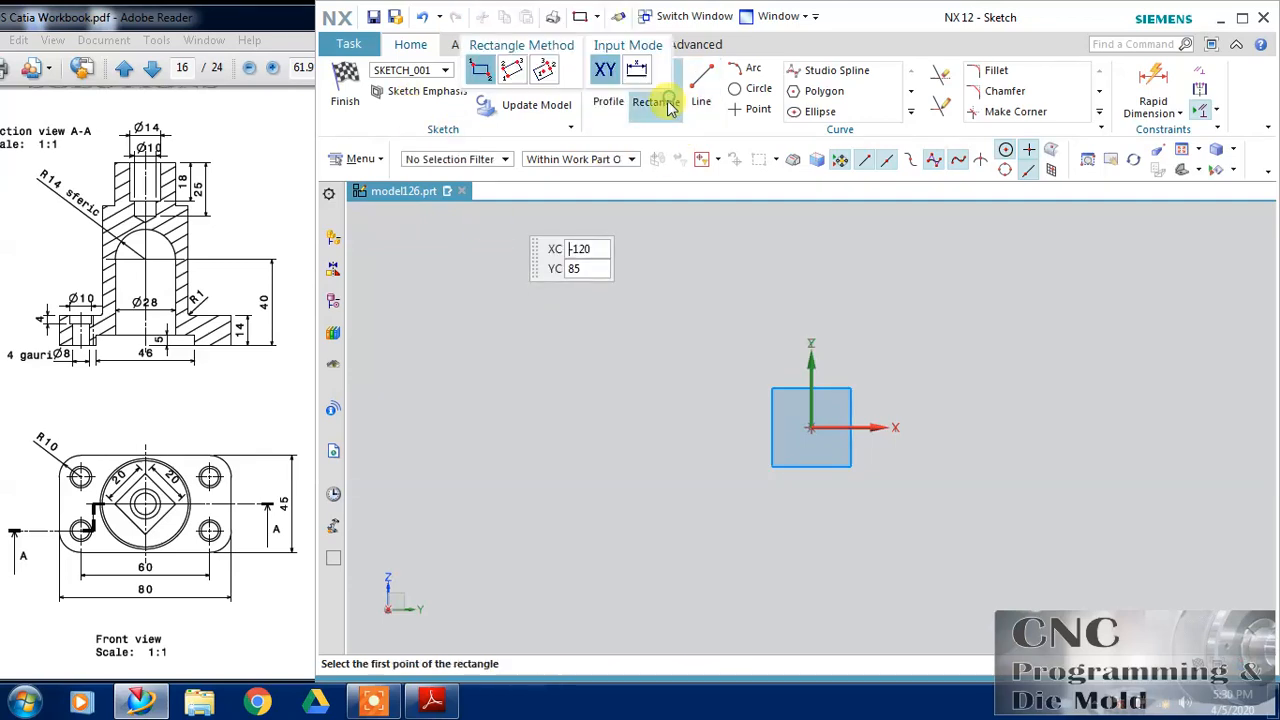
left_click(546, 70)
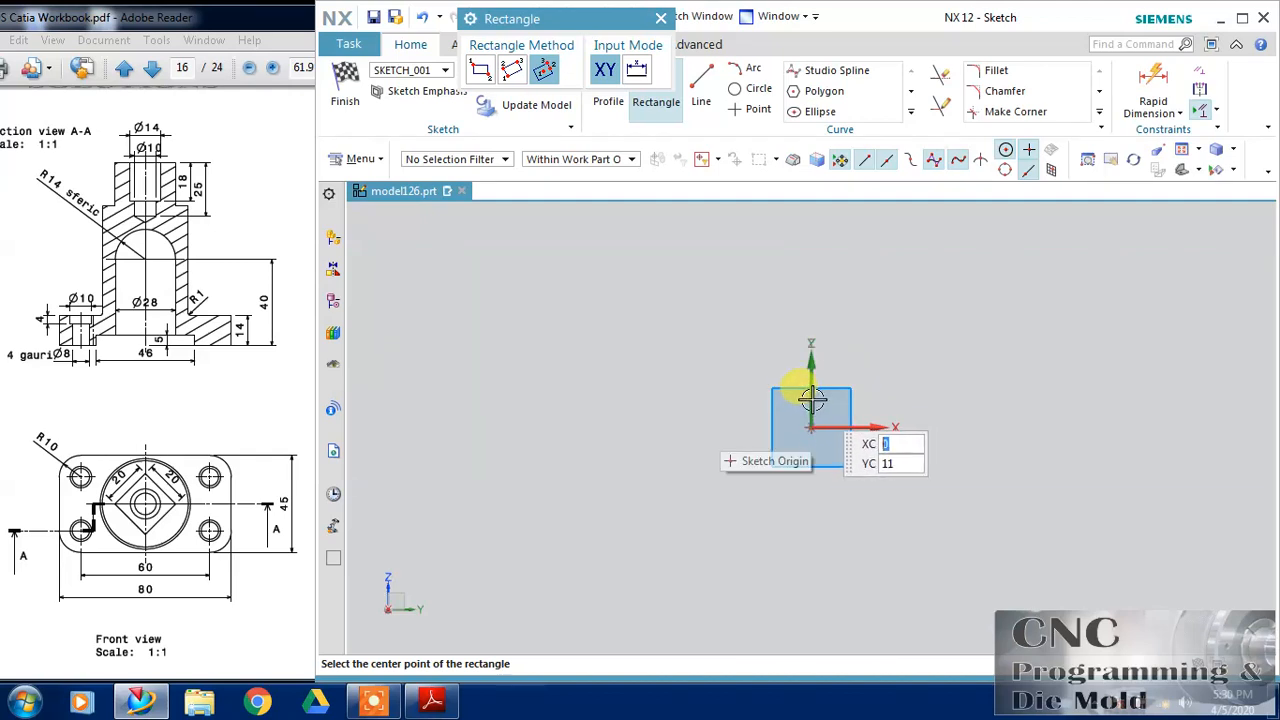
left_click(811, 403)
left_click(969, 402)
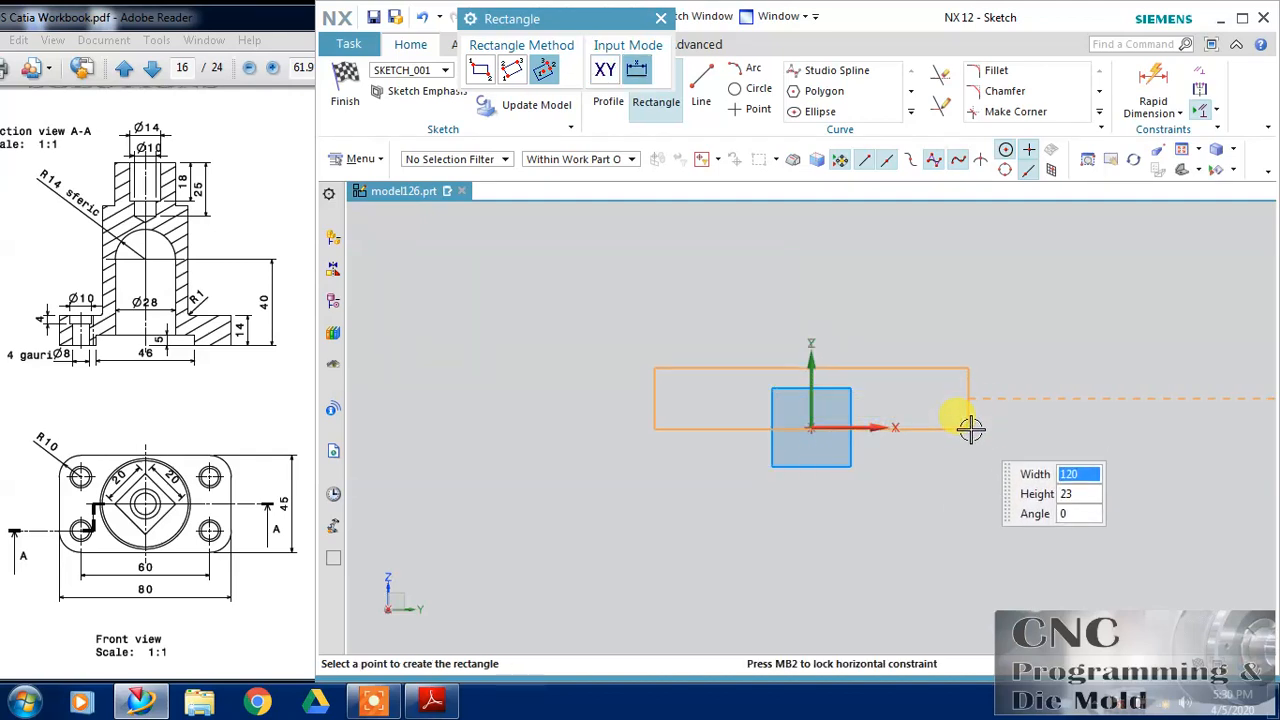
left_click(969, 420)
key("Escape")
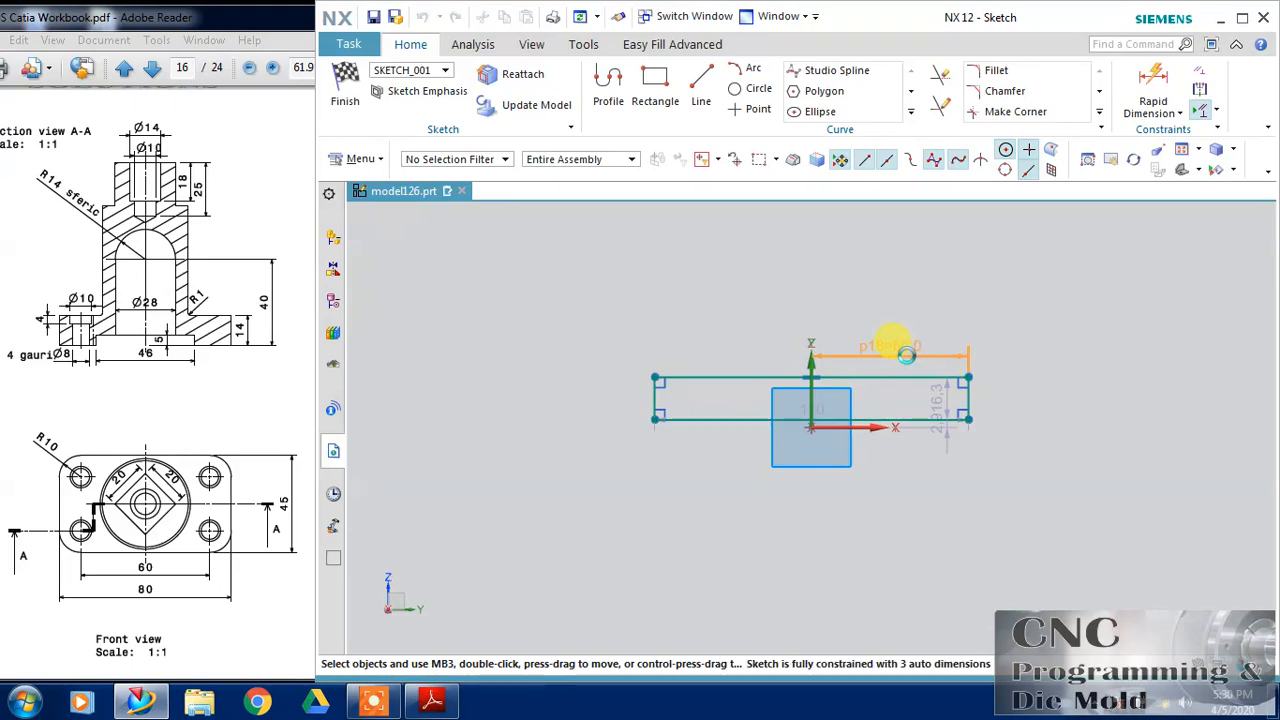
Step: Set the rectangle's half-width from the vertical axis to 40 mm and its height to 14 mm
double_click(905, 354)
type("40")
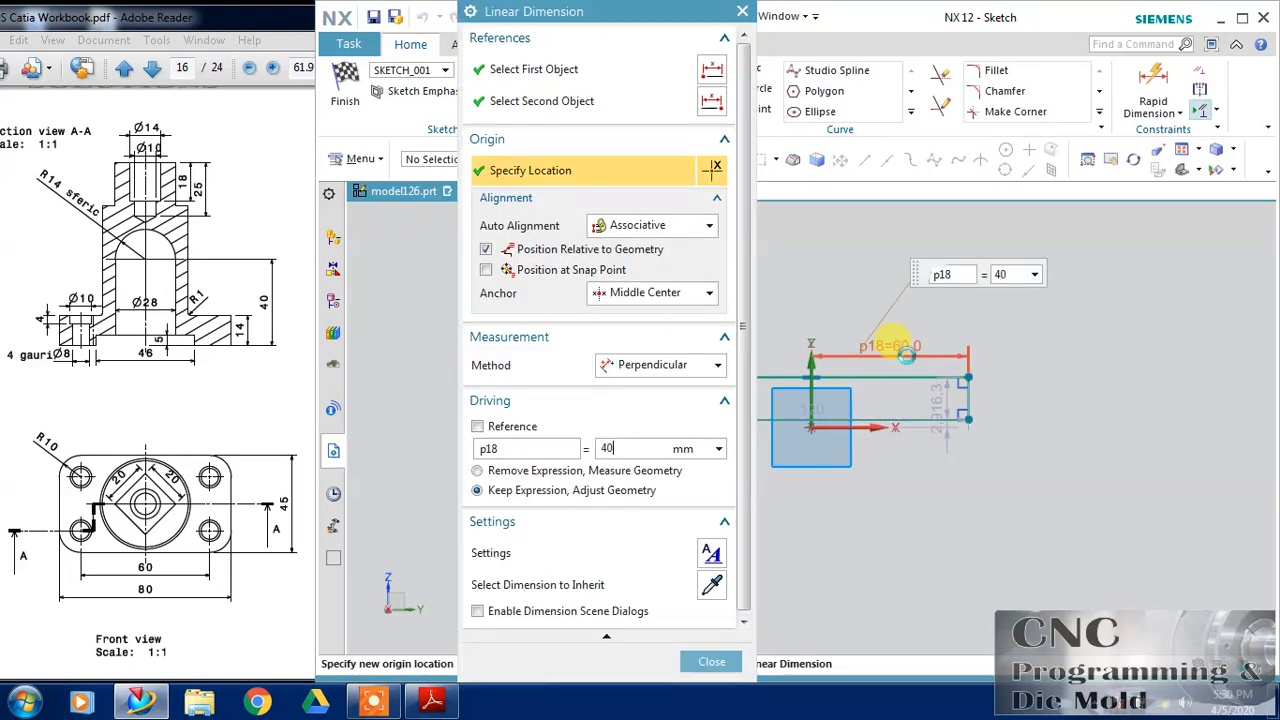
key("Return")
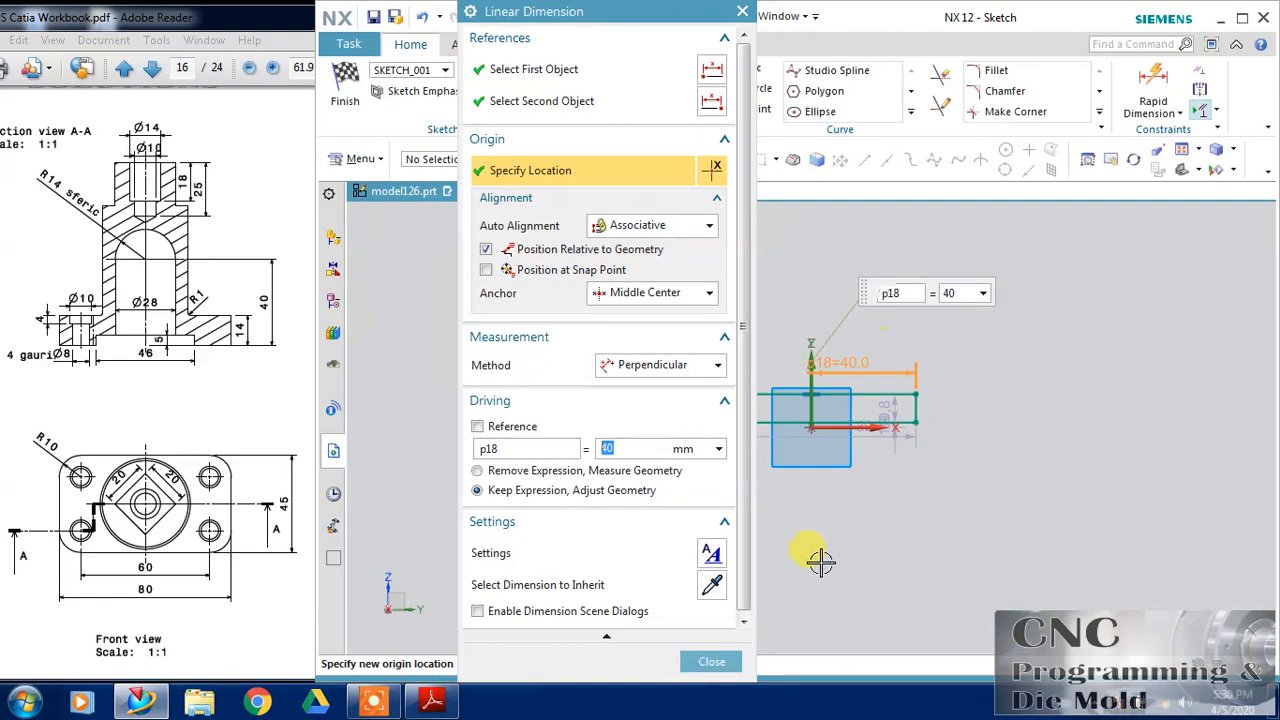
double_click(896, 406)
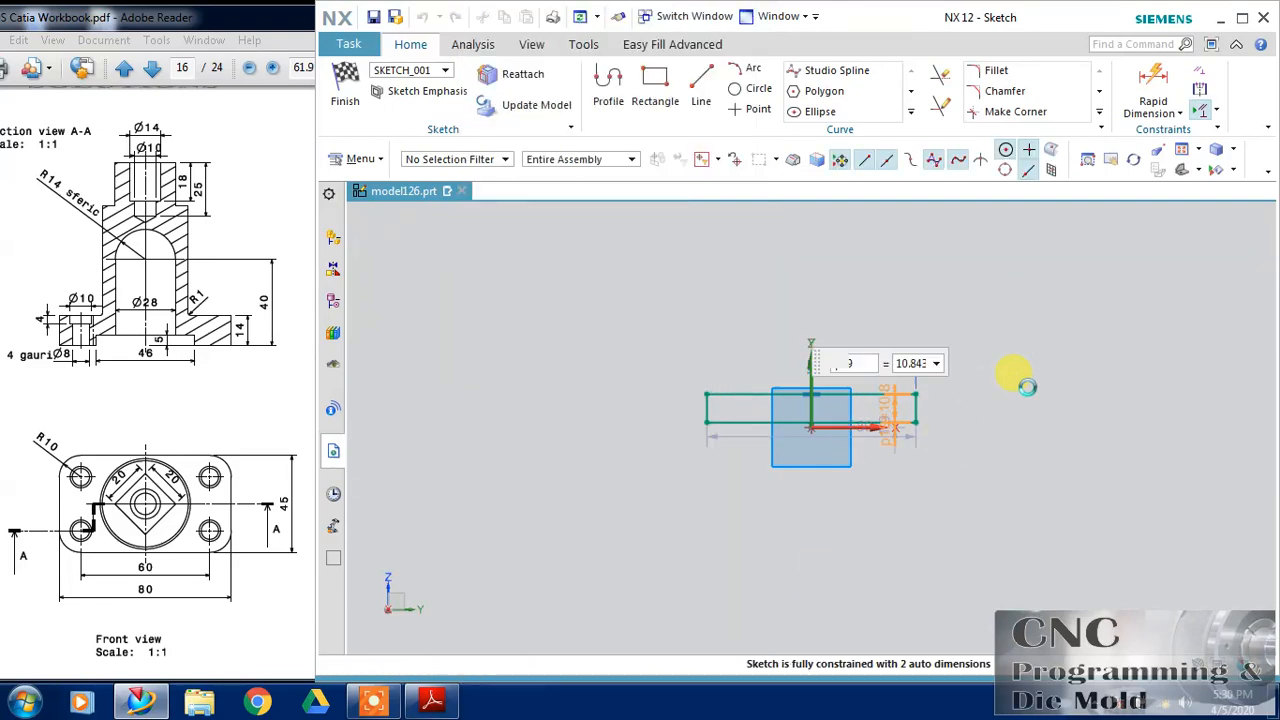
key("Return")
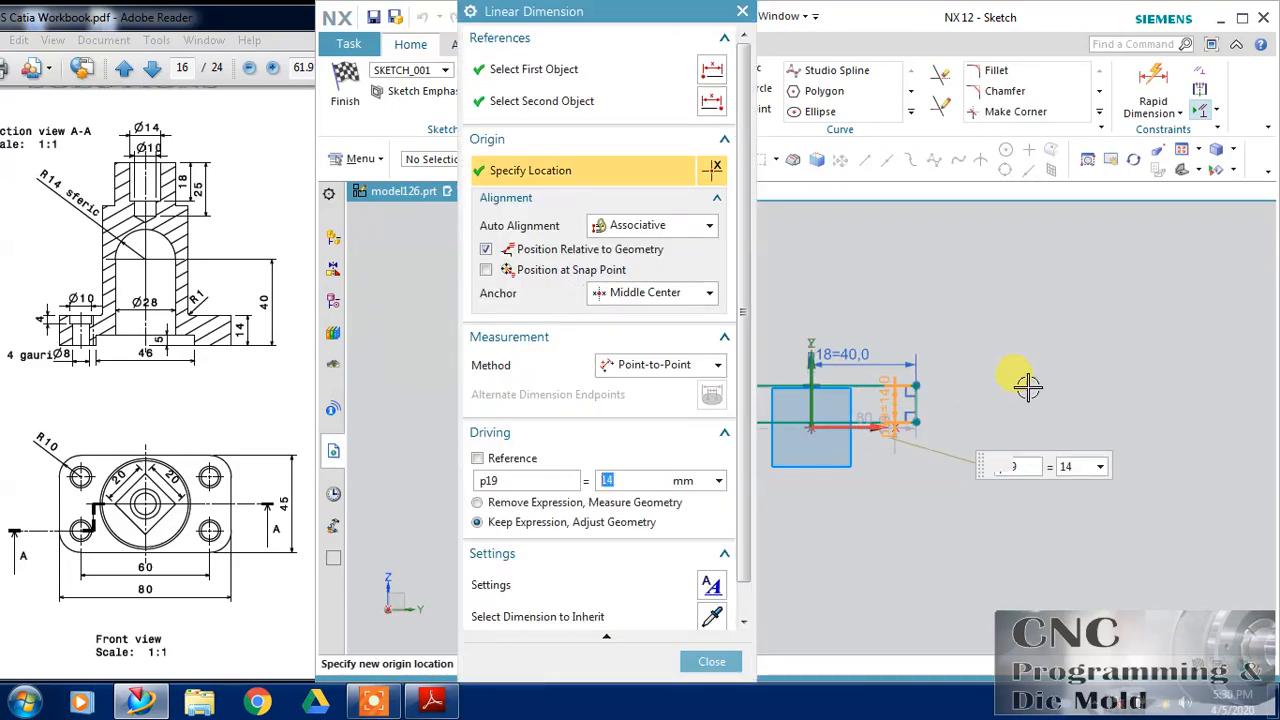
left_click(711, 661)
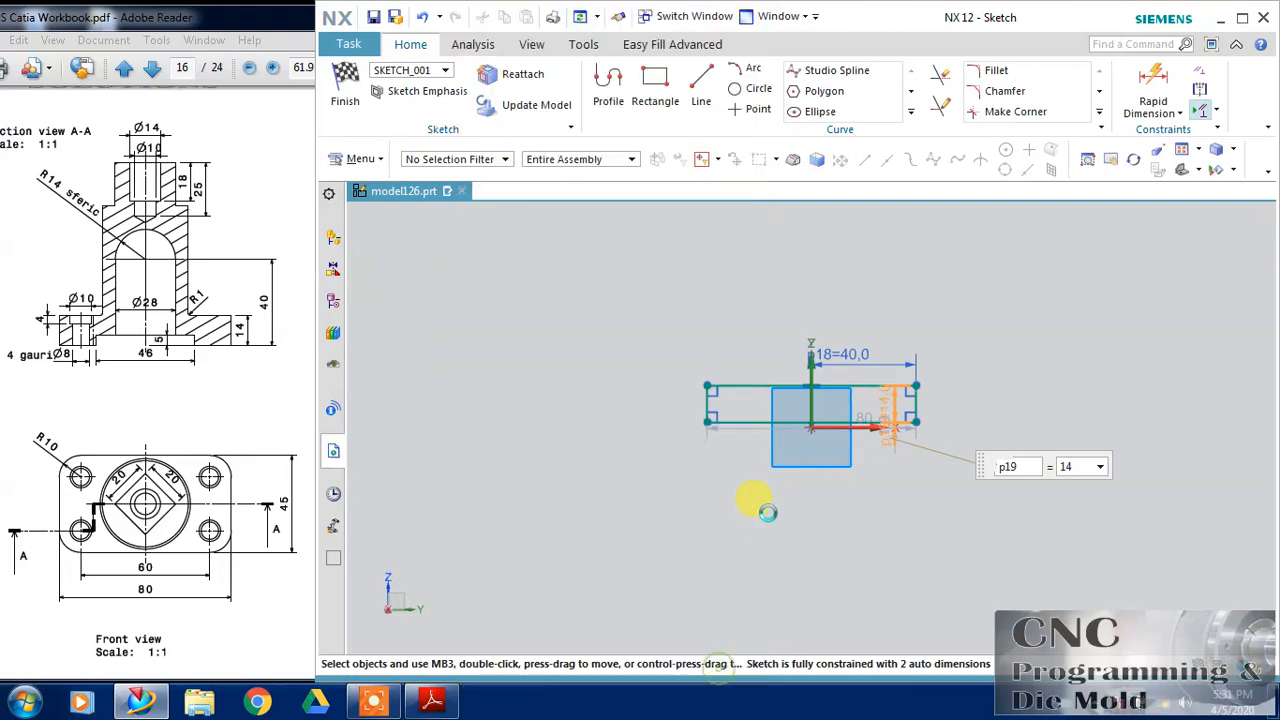
Step: Make the midpoint of the rectangle's lower edge coincident with the sketch origin
scroll(808, 420, "up", 5)
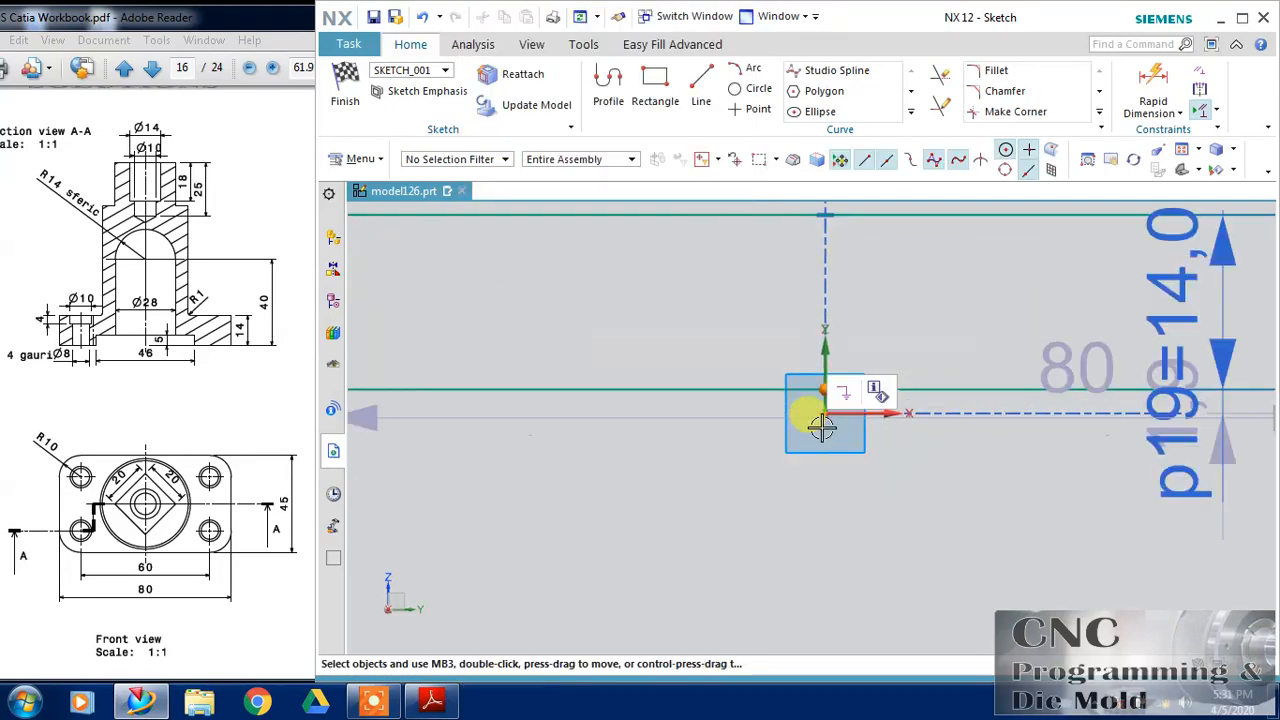
left_click(825, 416)
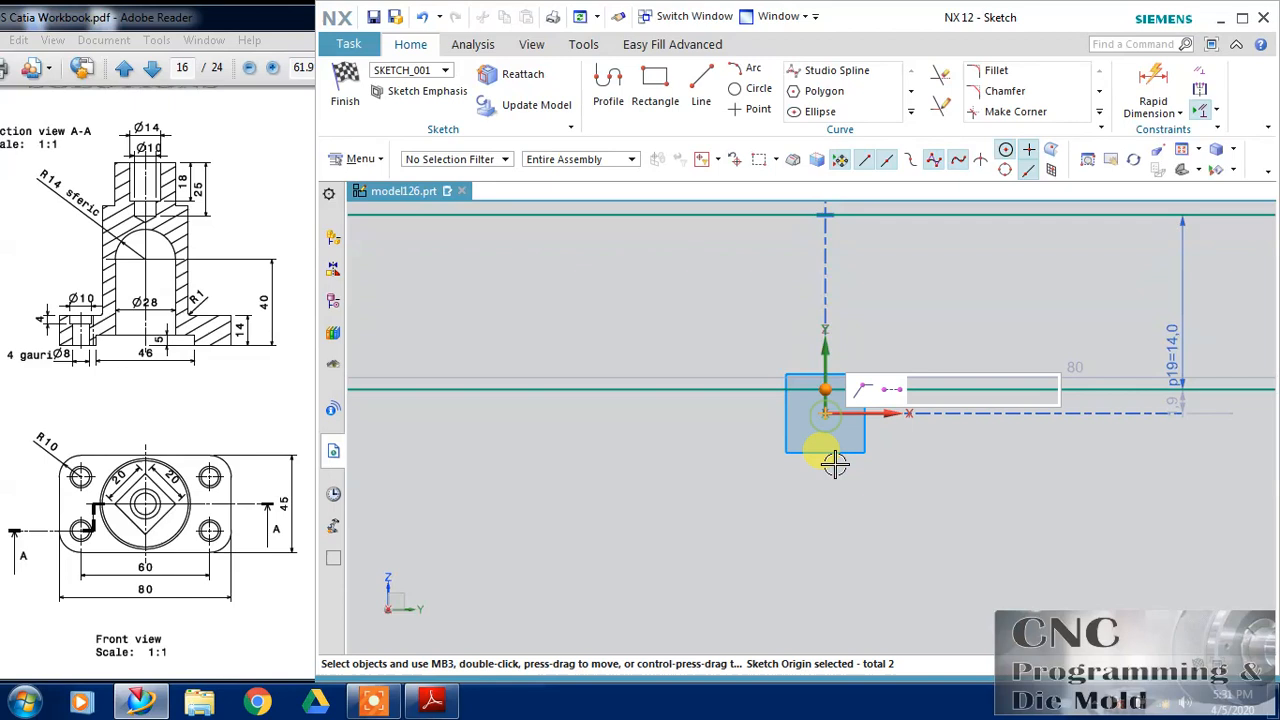
left_click(857, 392)
scroll(874, 500, "down", 2)
scroll(874, 500, "down", 3)
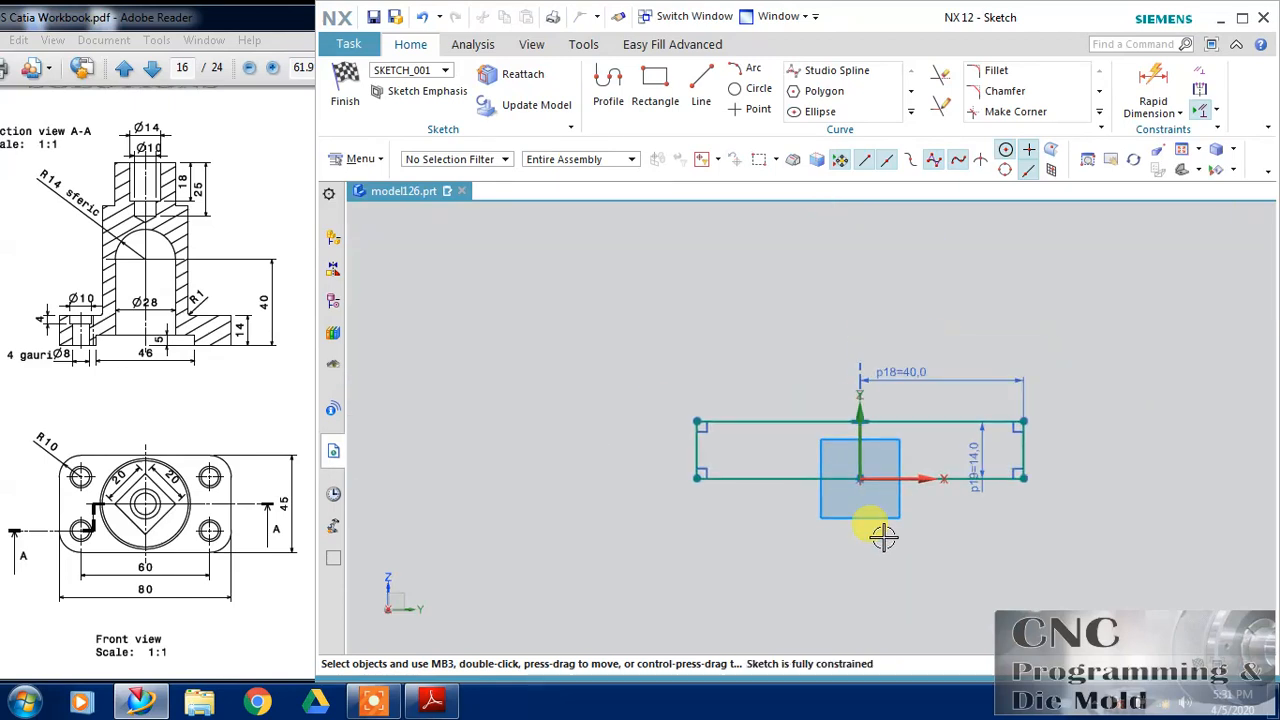
Step: Draw a second rectangle from its center at the sketch origin, about 50 mm wide and 9 mm high
left_click(657, 97)
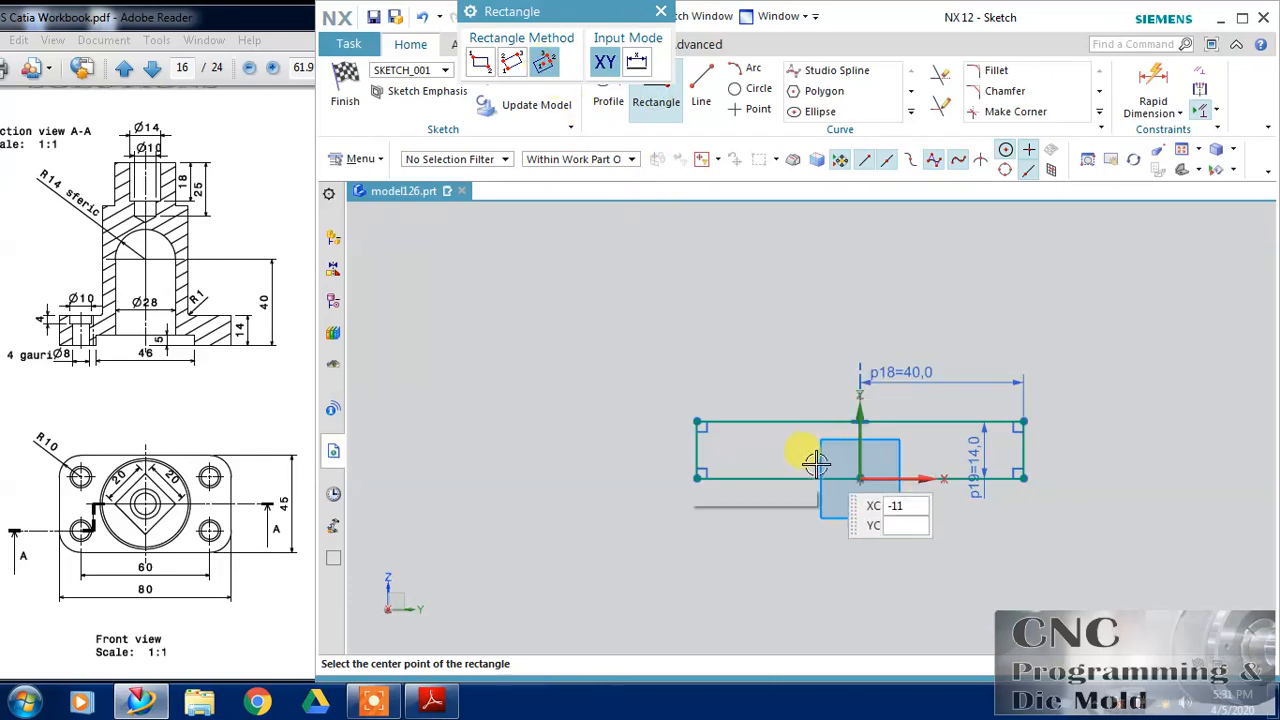
left_click(859, 481)
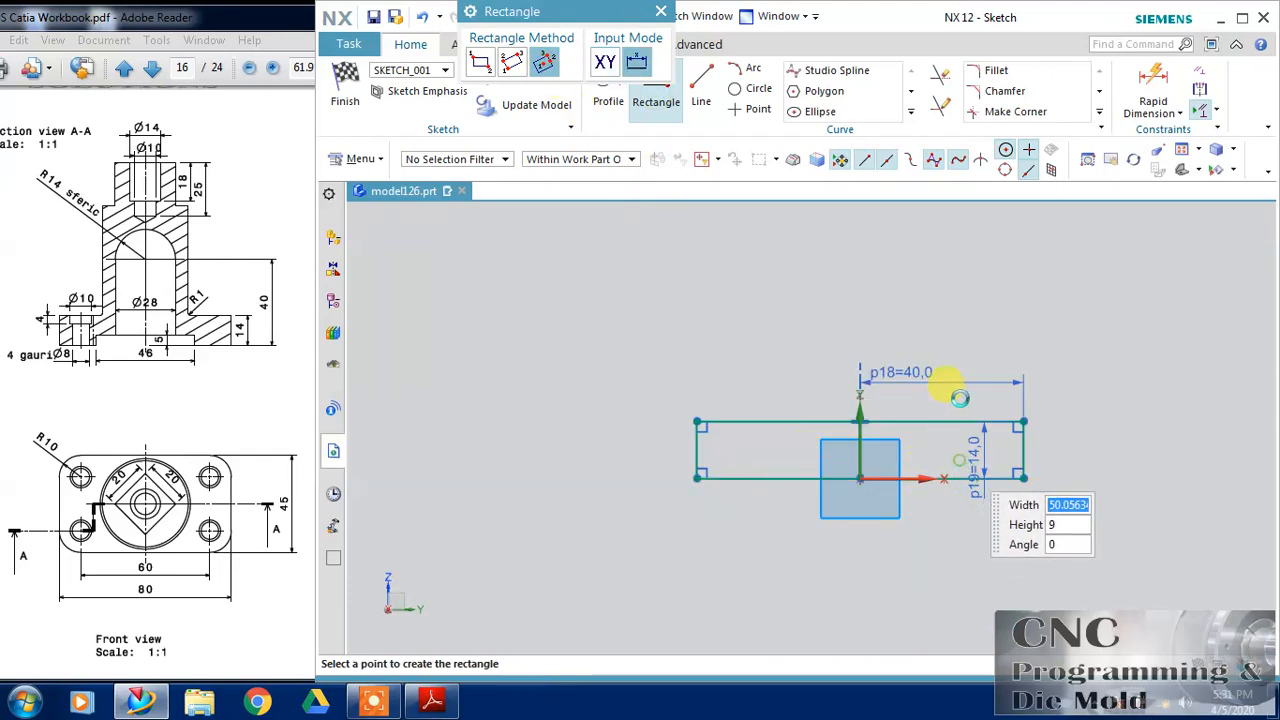
left_click(962, 462)
key("Escape")
scroll(995, 455, "down", 3)
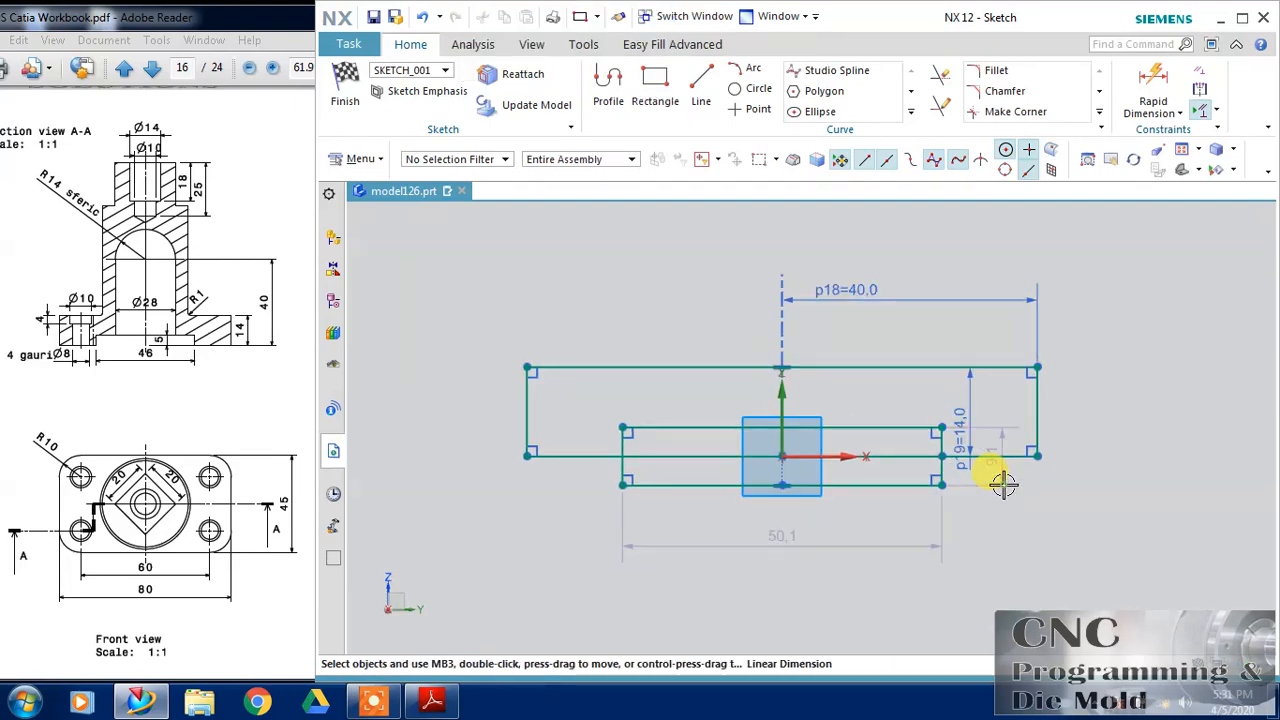
Step: Set the smaller rectangle's height to 10 mm and its width to 46 mm
double_click(1034, 466)
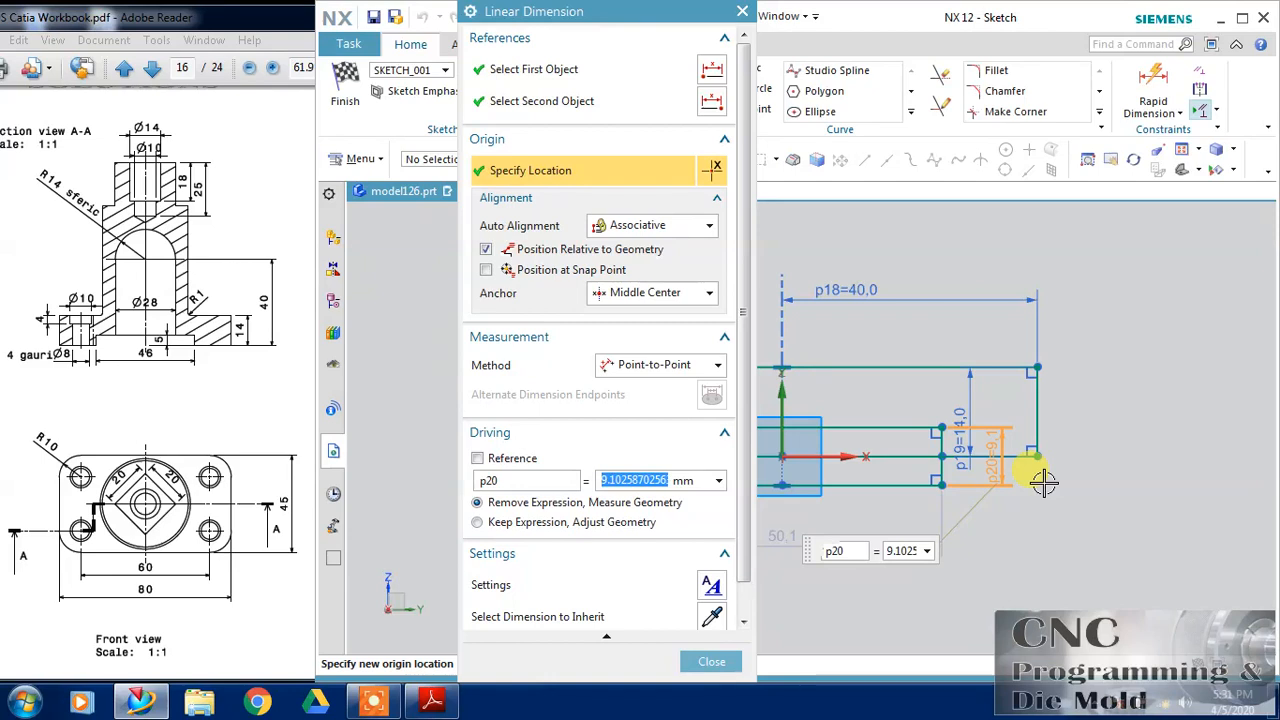
key("Return")
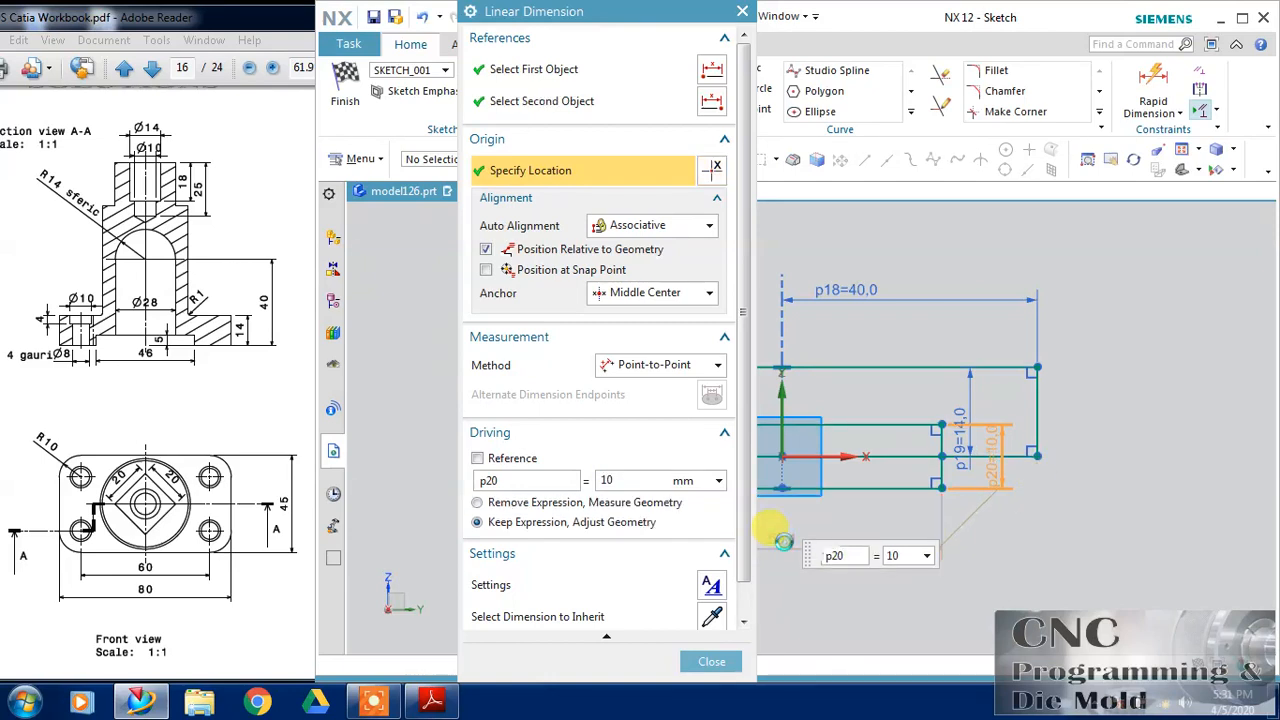
middle_click(783, 540)
double_click(788, 541)
type("46")
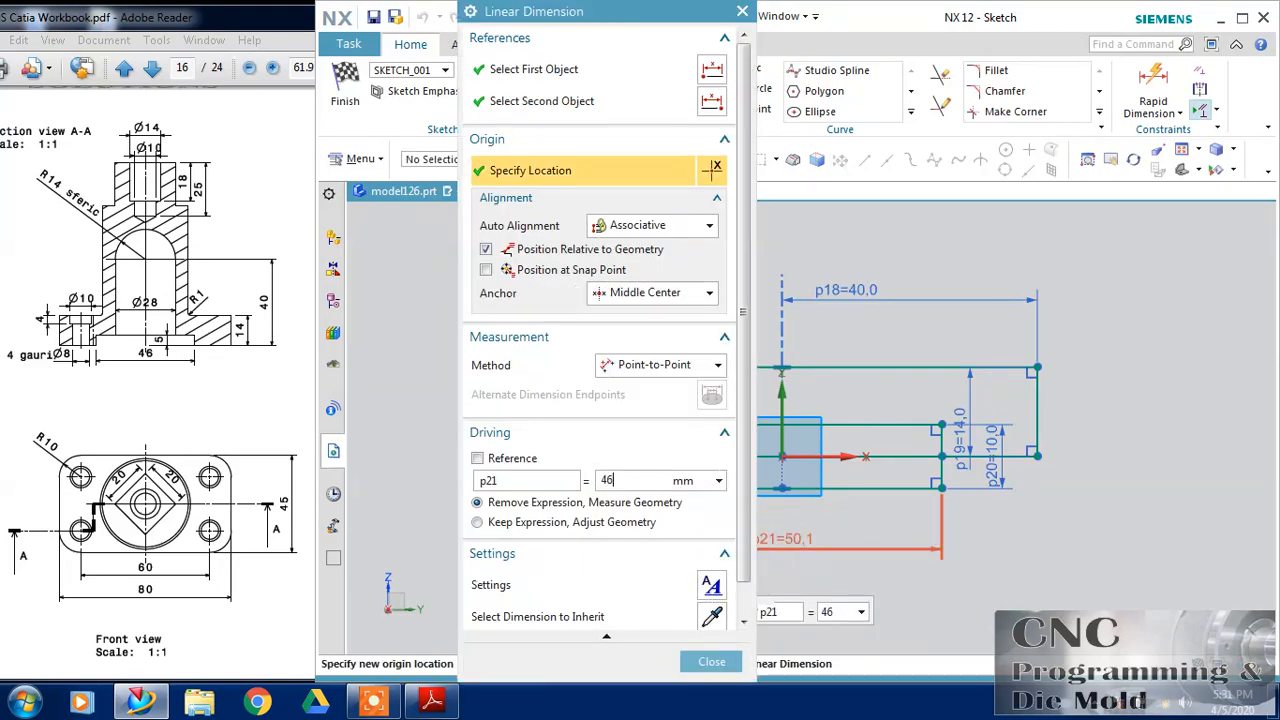
key("Return")
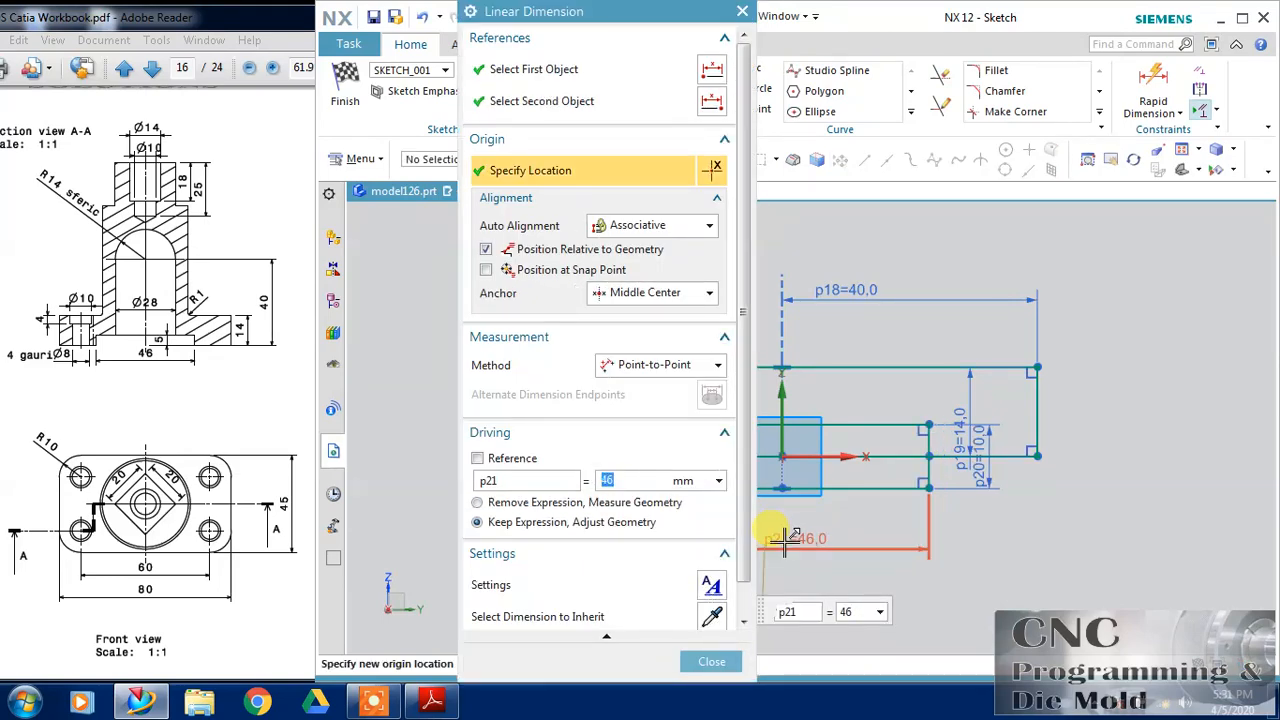
left_click(727, 660)
Step: Trim the smaller rectangle below the base line and the base line between its sides, leaving a stepped recess in the profile
left_click(940, 80)
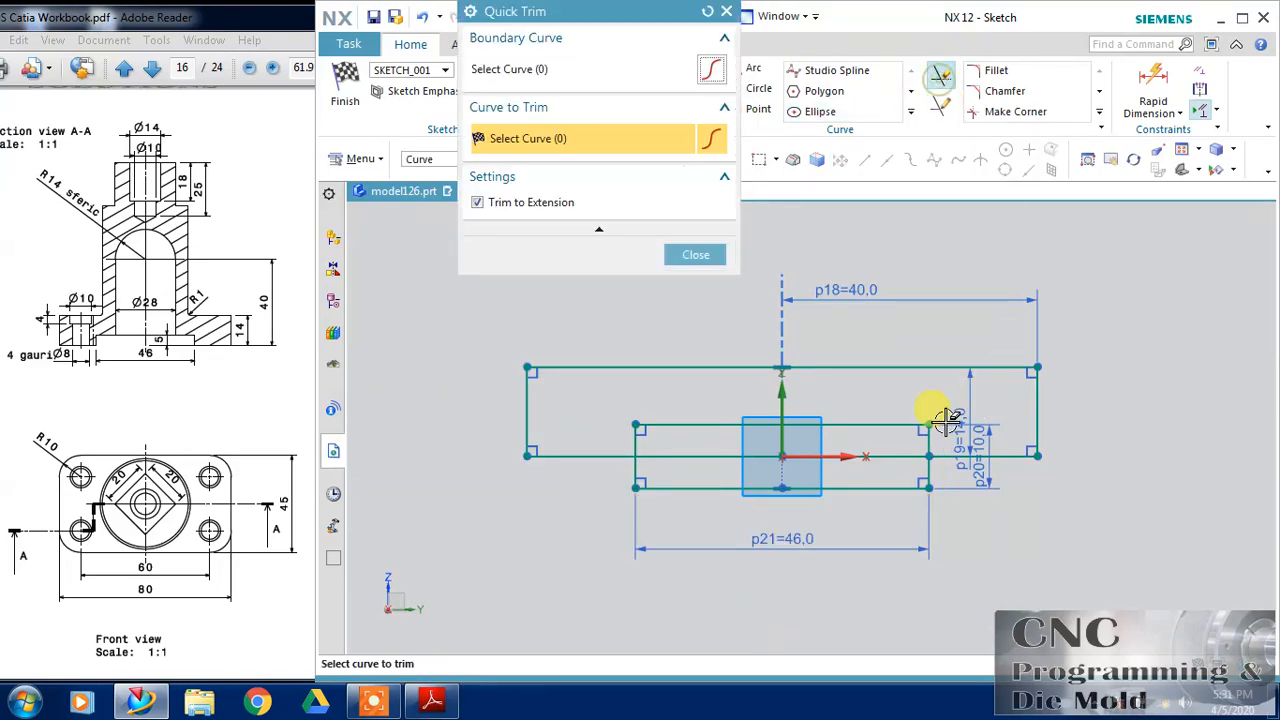
left_click(882, 485)
left_click(929, 473)
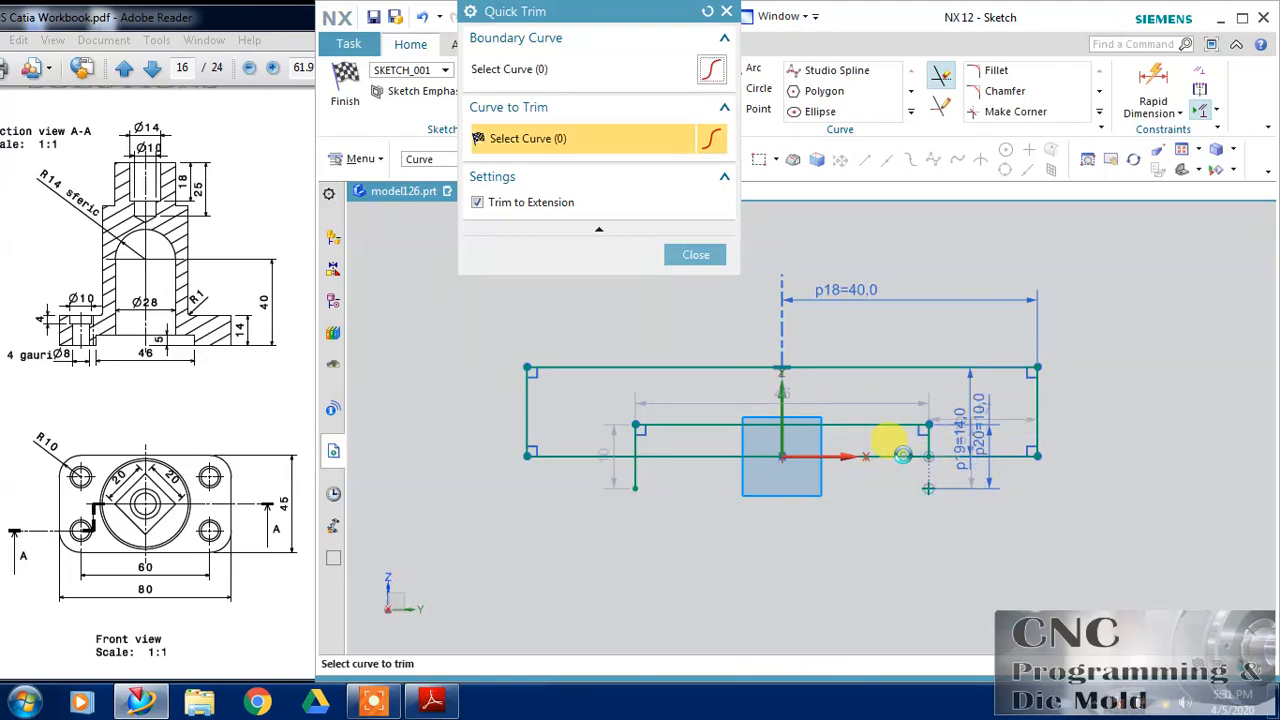
left_click(901, 456)
left_click(634, 477)
middle_click(693, 503)
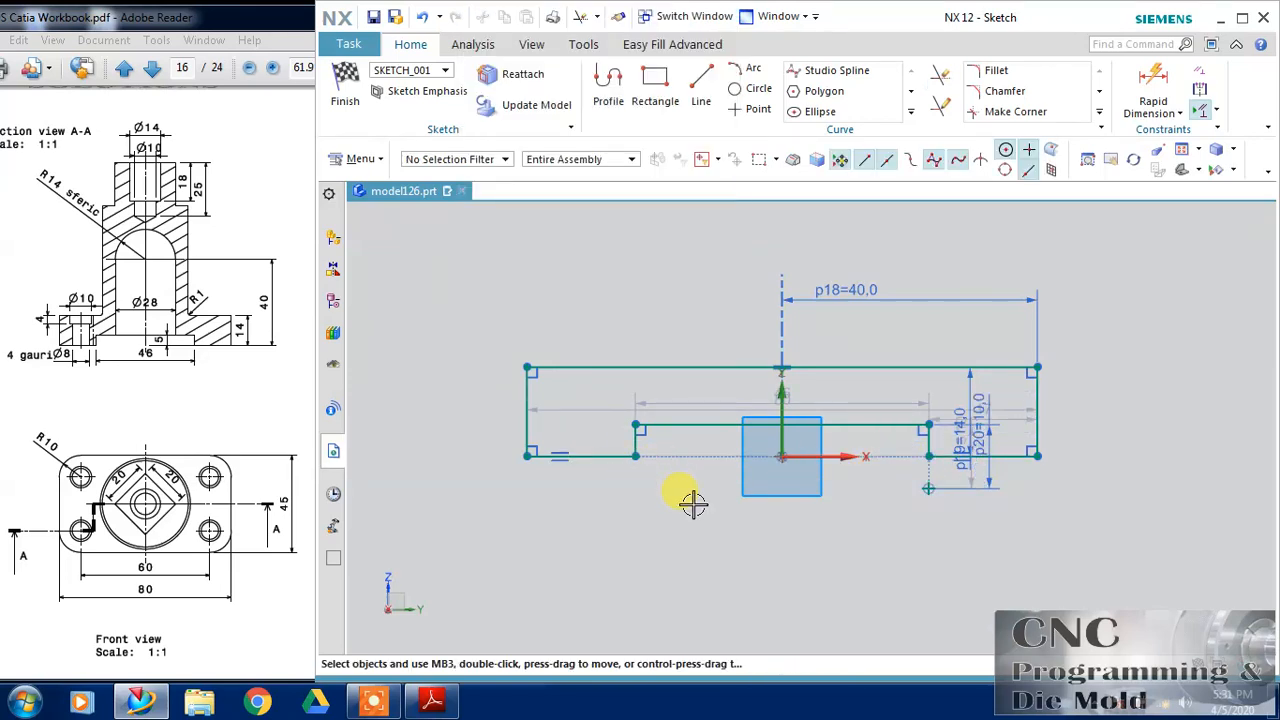
Step: Constrain the midpoint of the recess's upper edge relative to the sketch origin
left_click(783, 425)
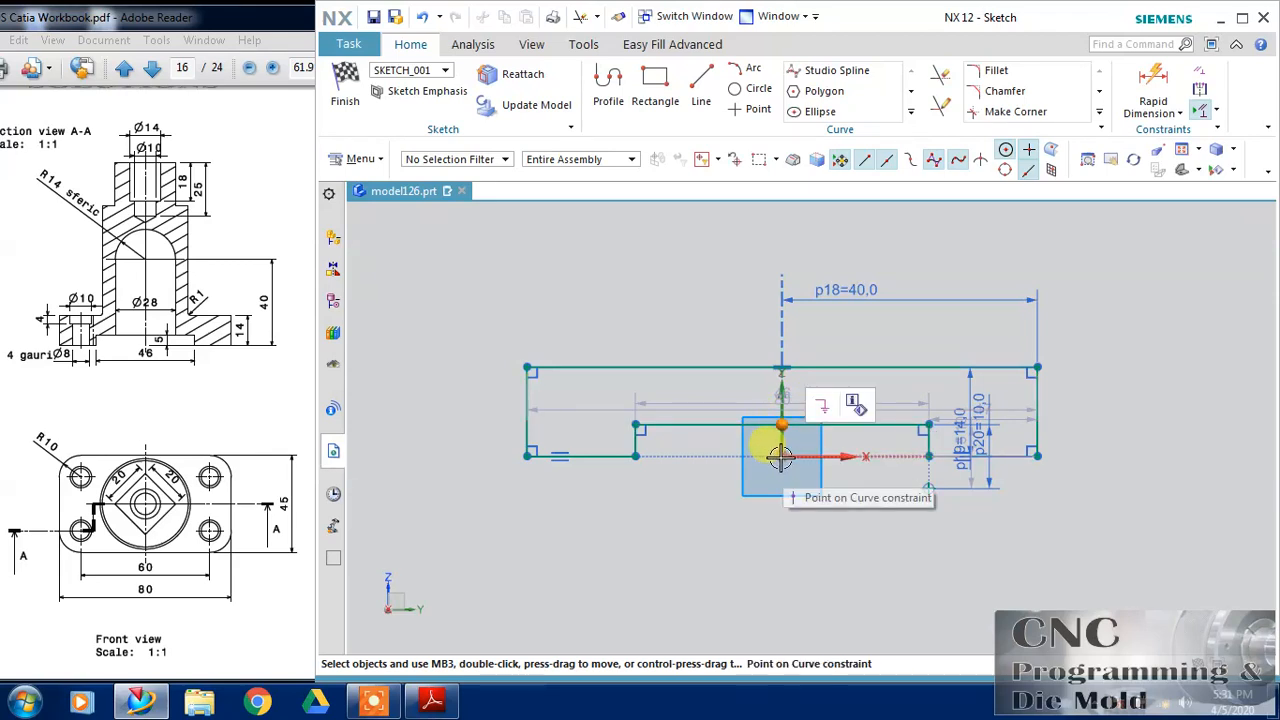
left_click(783, 458)
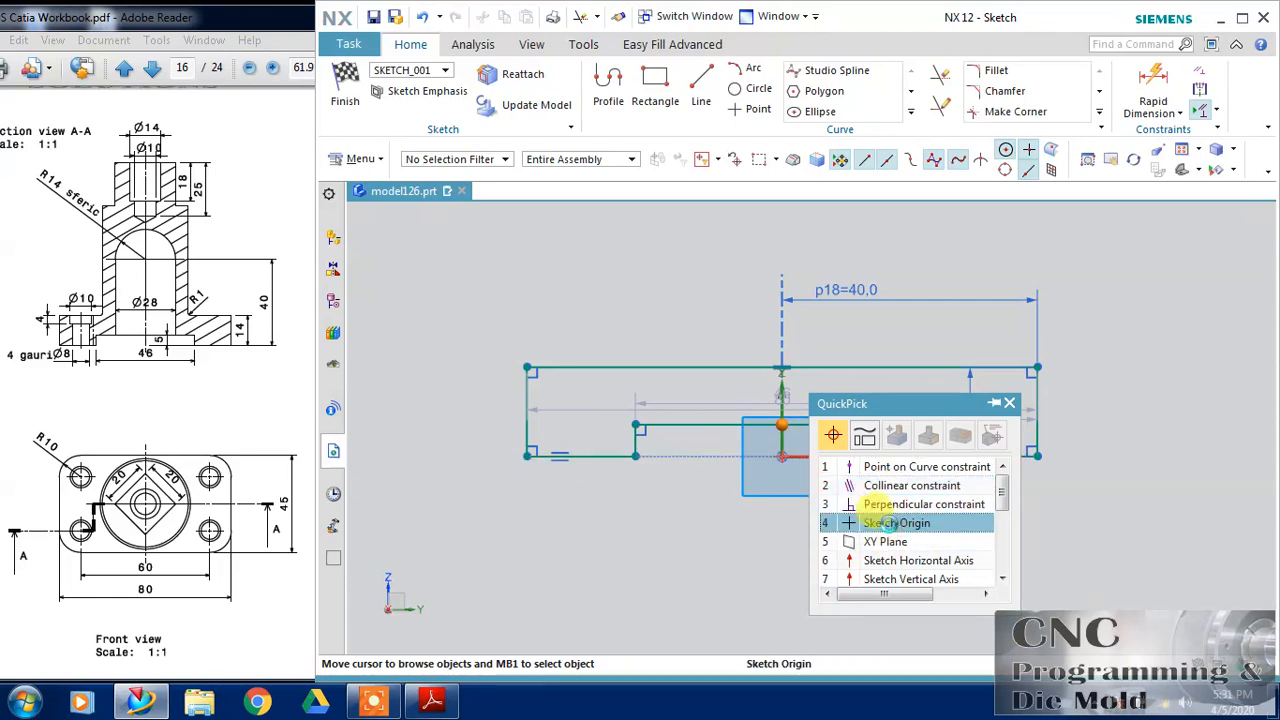
left_click(870, 522)
left_click(966, 500)
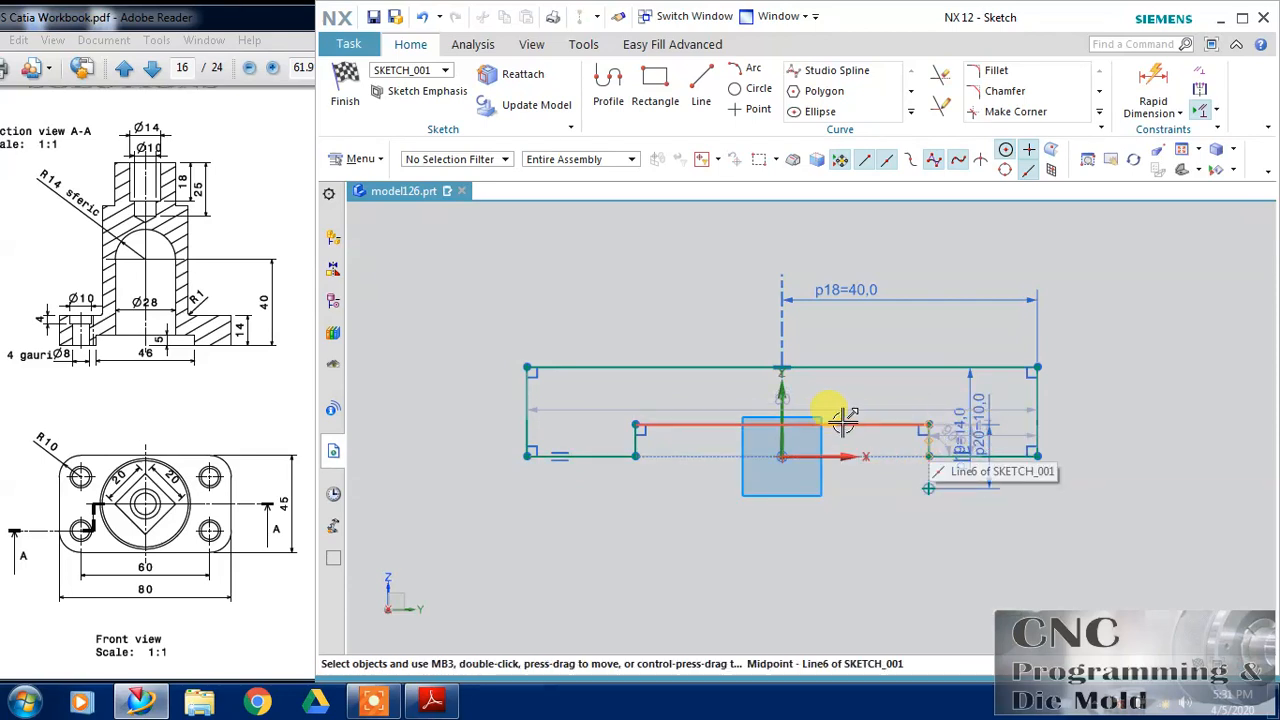
Step: Dimension the recess's width along its upper edge, placing the dimension below the profile
left_click(1153, 85)
left_click(845, 425)
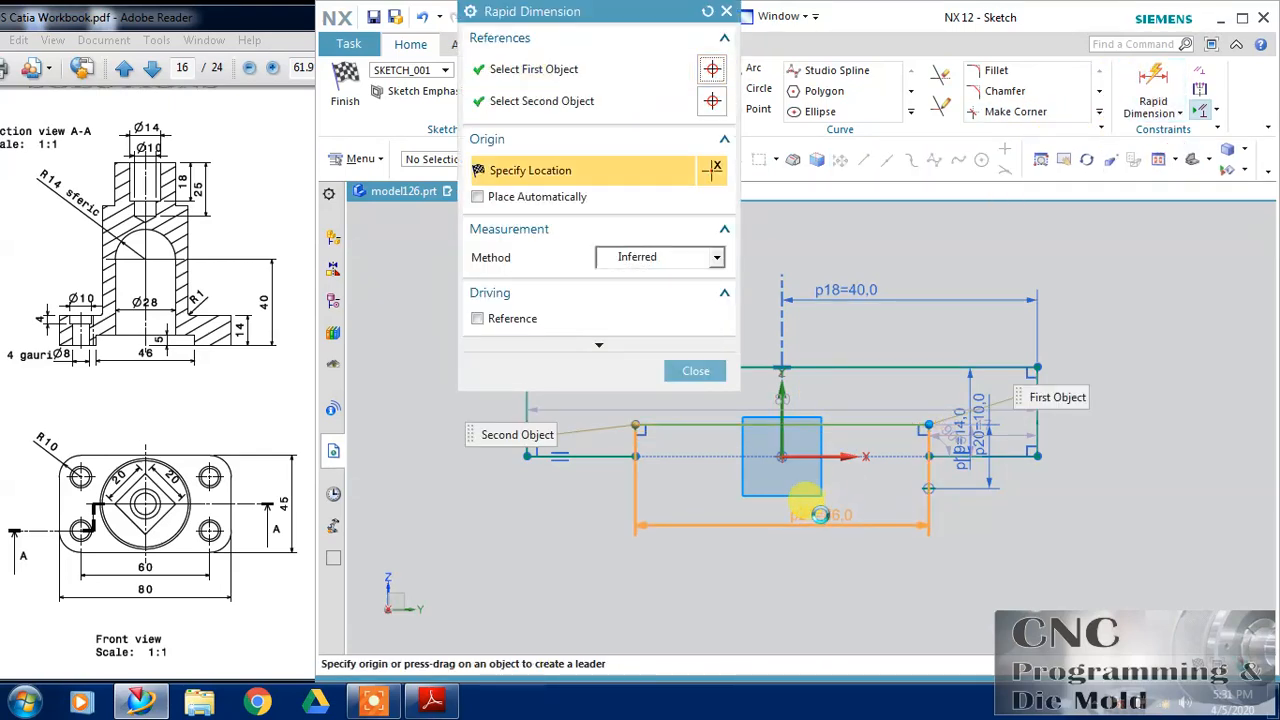
left_click(763, 513)
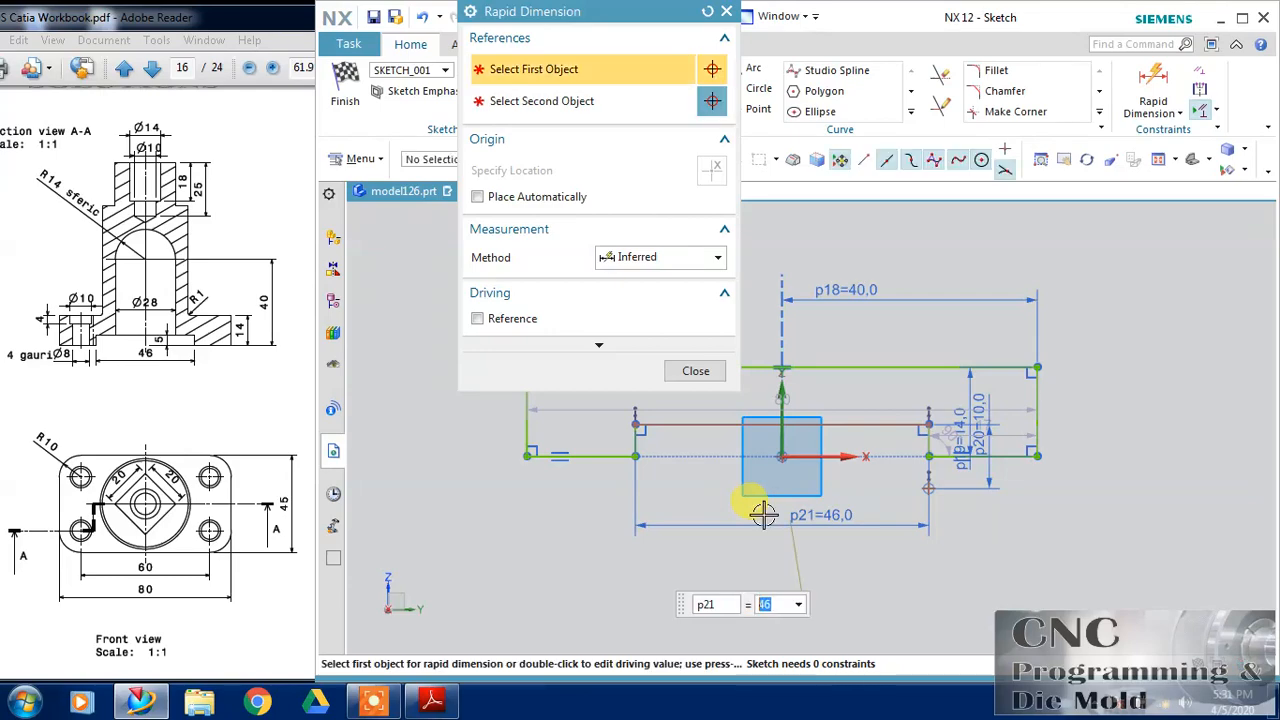
left_click(695, 370)
Step: Apply a vertical constraint to the recess's side edge on the positive Y side
scroll(940, 437, "up", 3)
scroll(940, 437, "up", 2)
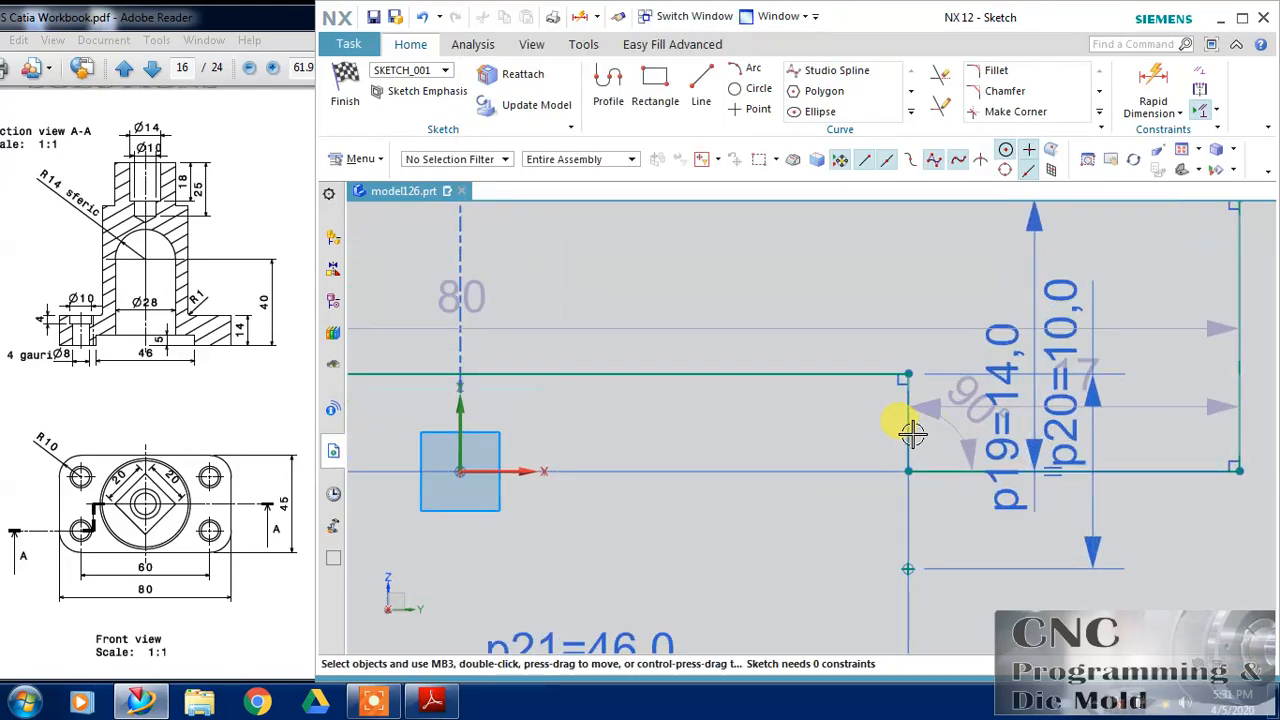
left_click(909, 400)
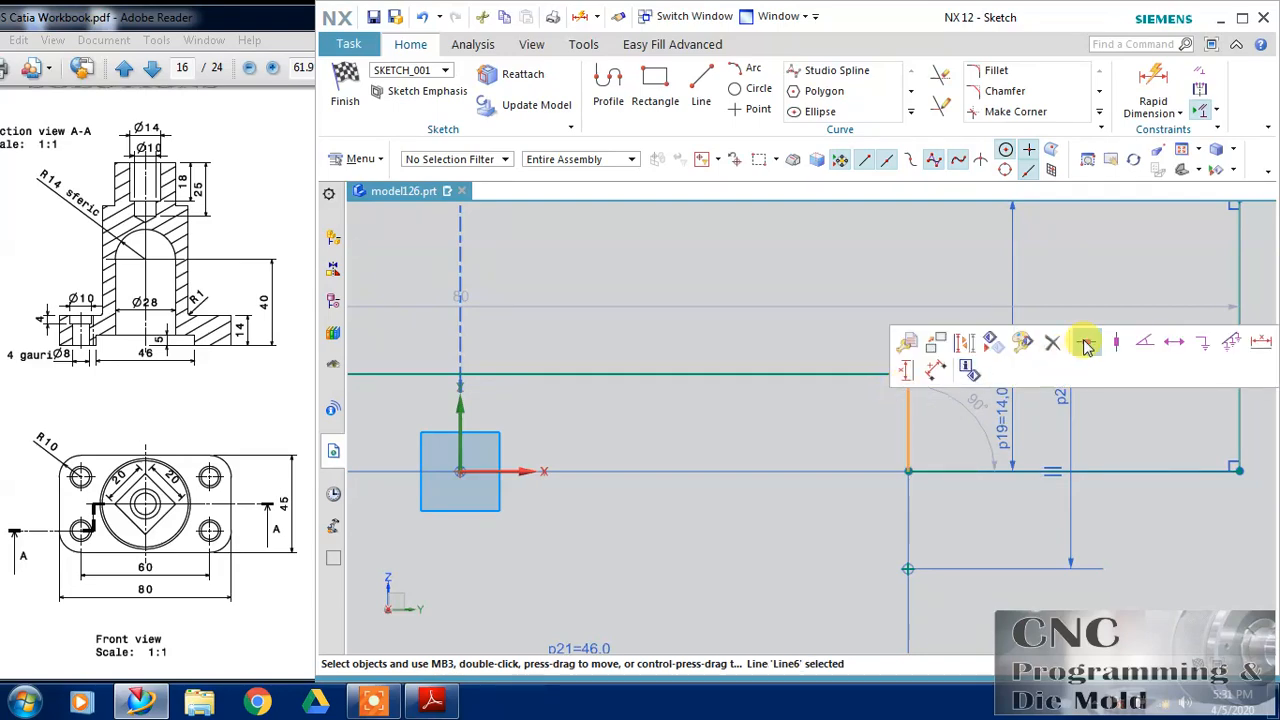
left_click(1120, 343)
Step: Set the recess's depth to 5 mm
scroll(1110, 550, "down", 3)
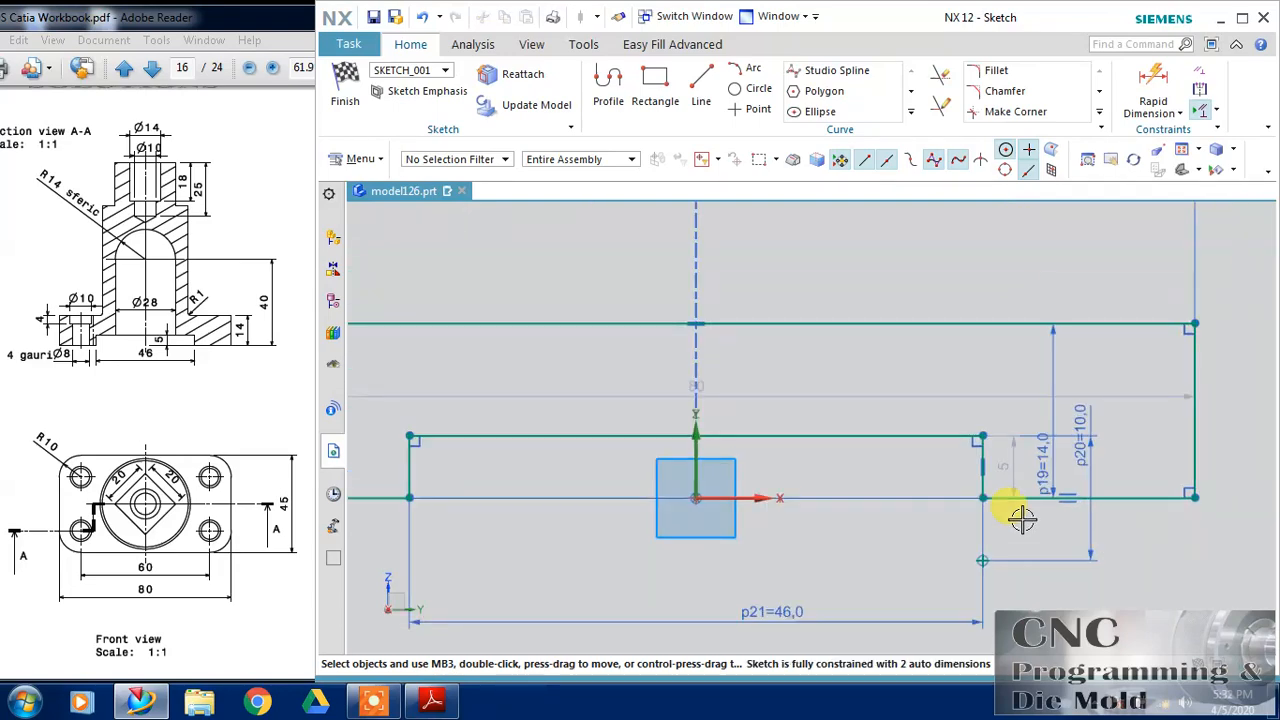
double_click(1015, 459)
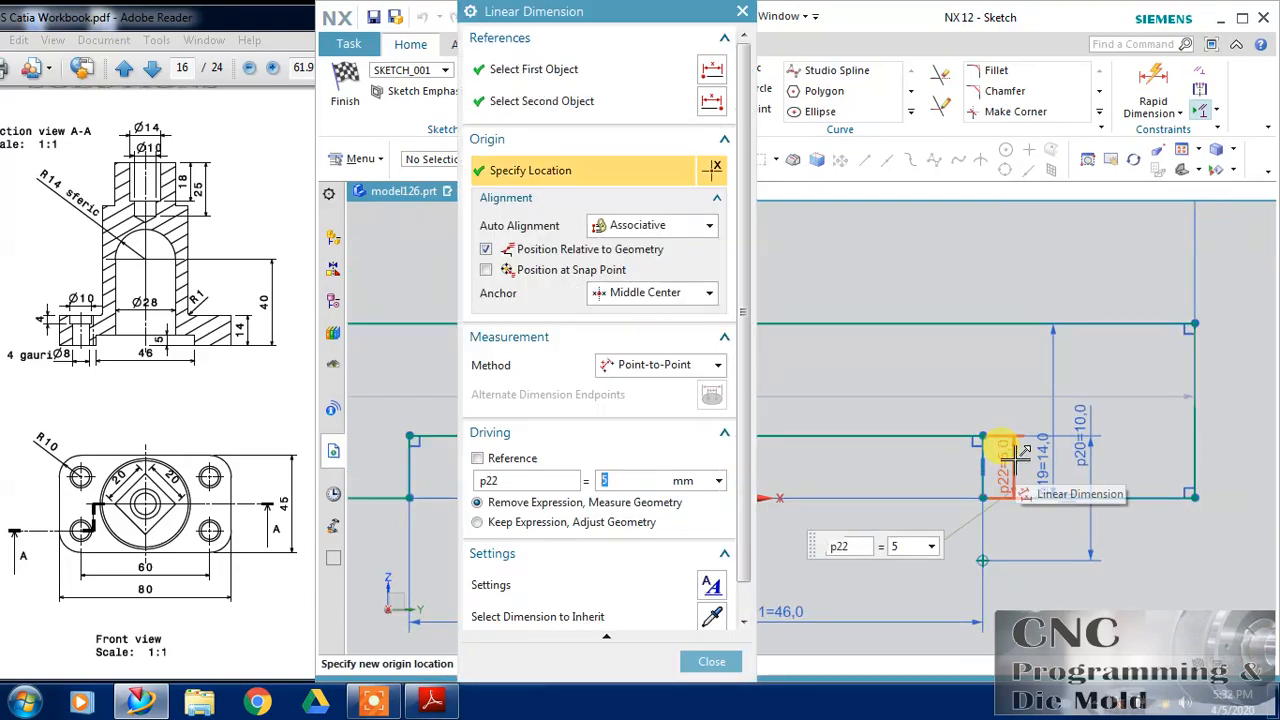
type("5")
key("Return")
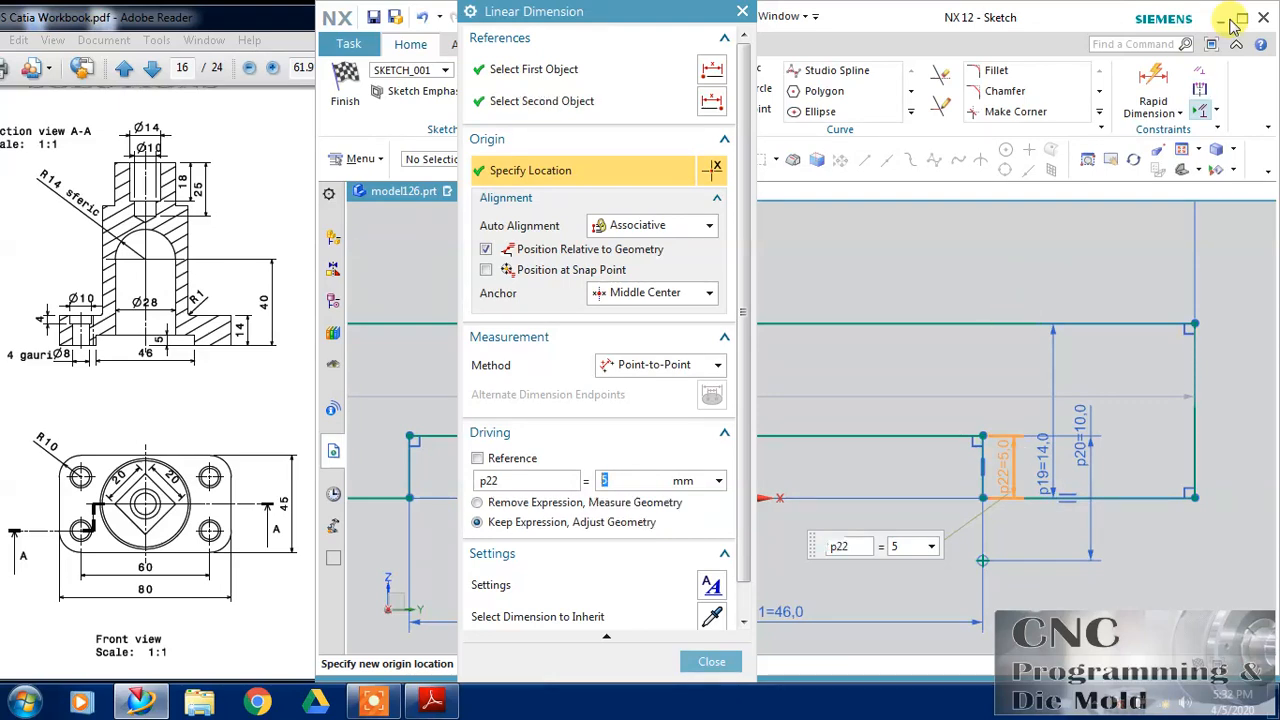
left_click(711, 661)
Step: Set the base profile's overall width to 80 mm and finish the sketch
scroll(766, 466, "down", 3)
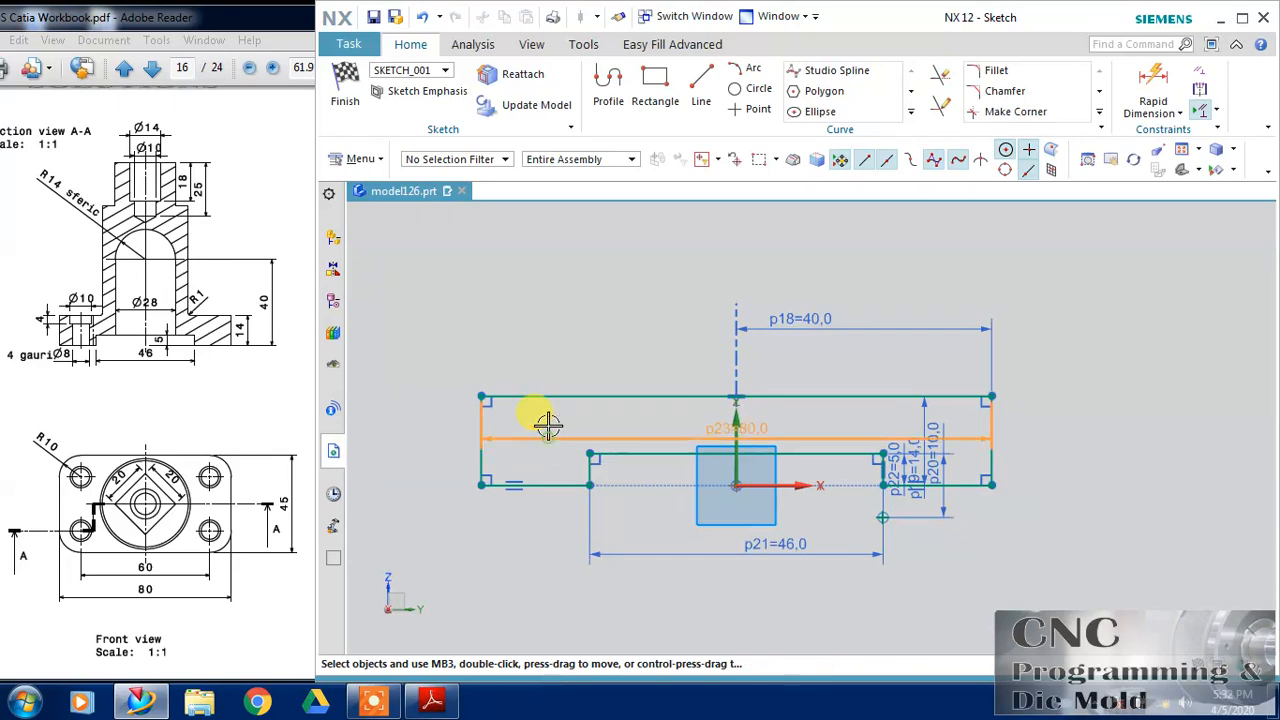
double_click(543, 418)
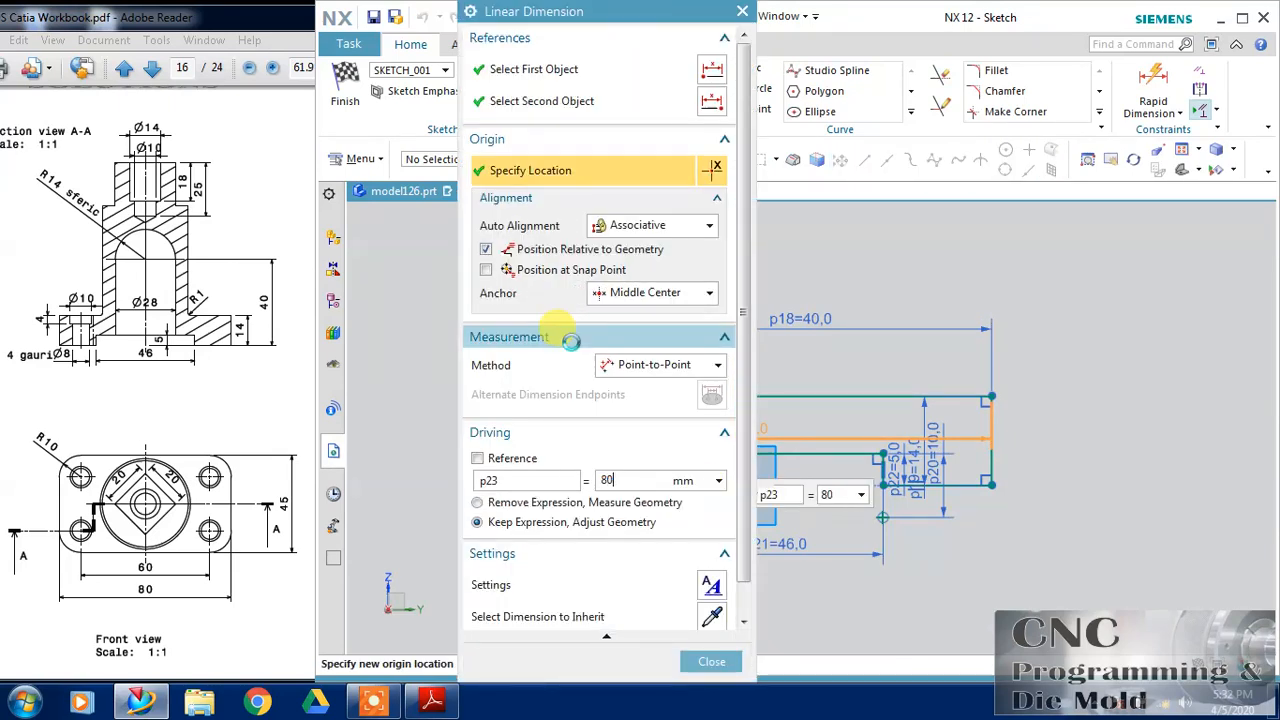
left_click(711, 661)
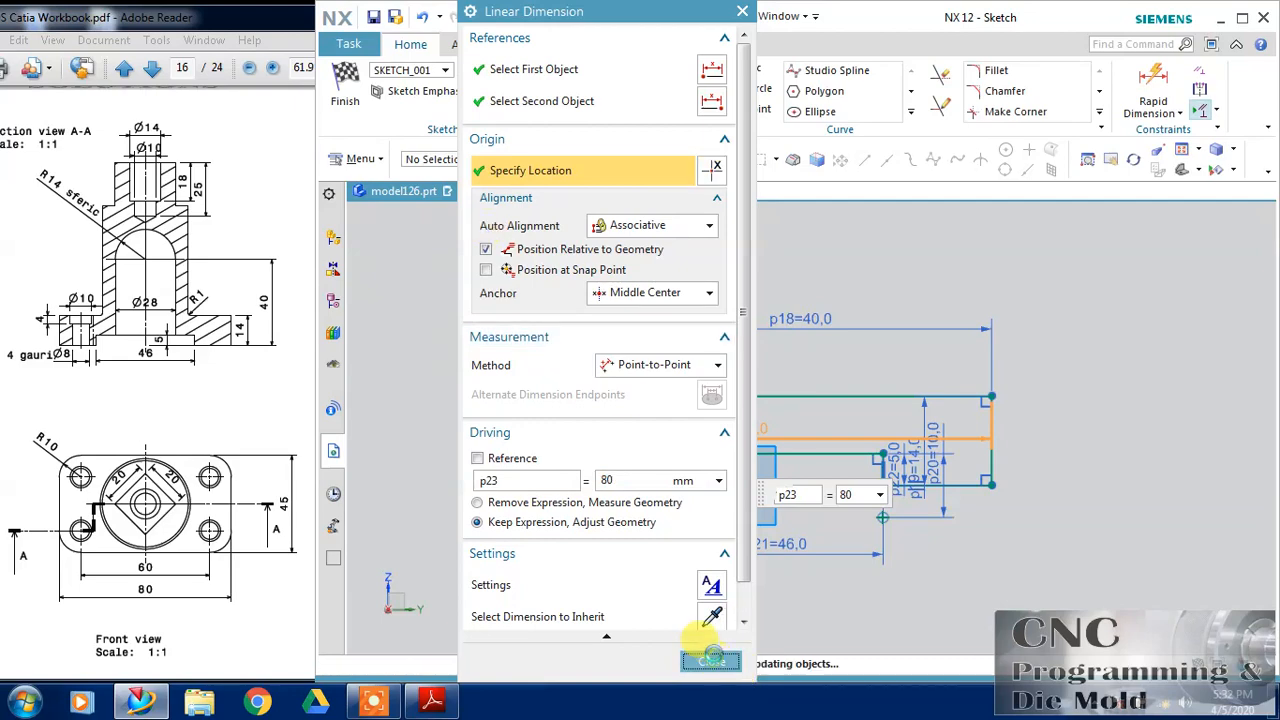
left_click(356, 90)
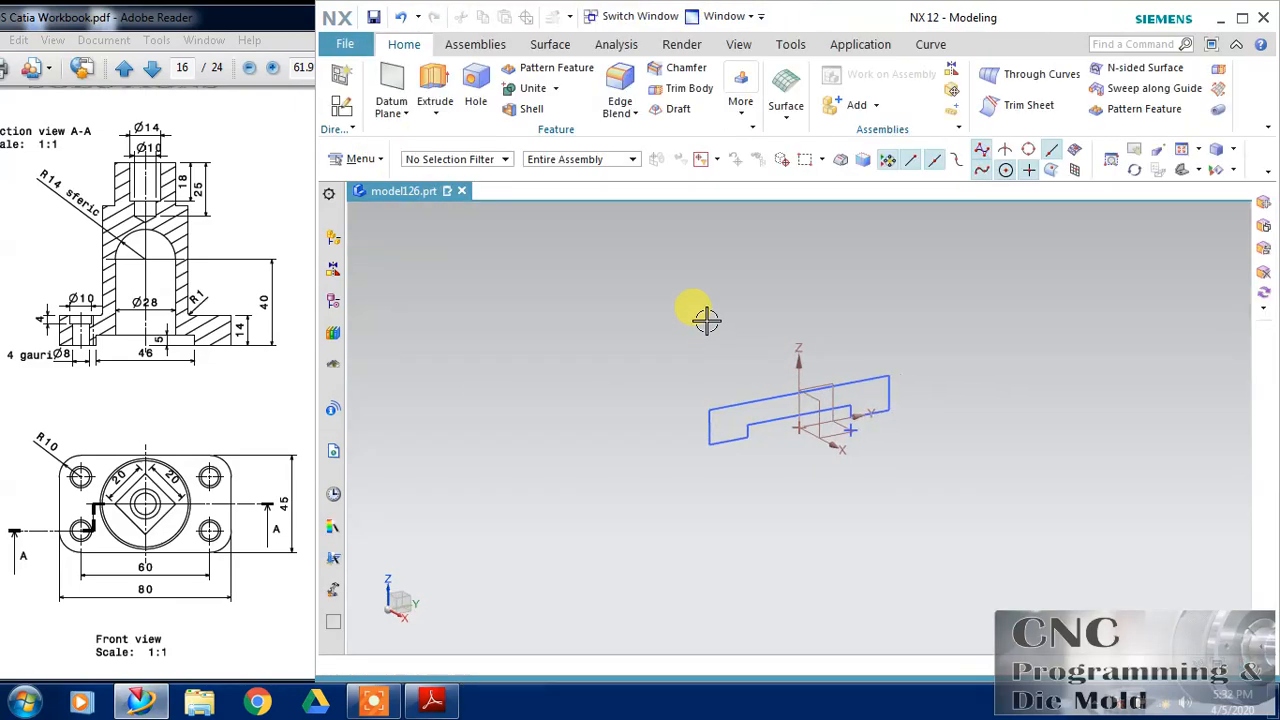
Step: Extrude the base profile as a new solid with a symmetric distance of 45/2 mm, and hide its sketch
left_click(435, 90)
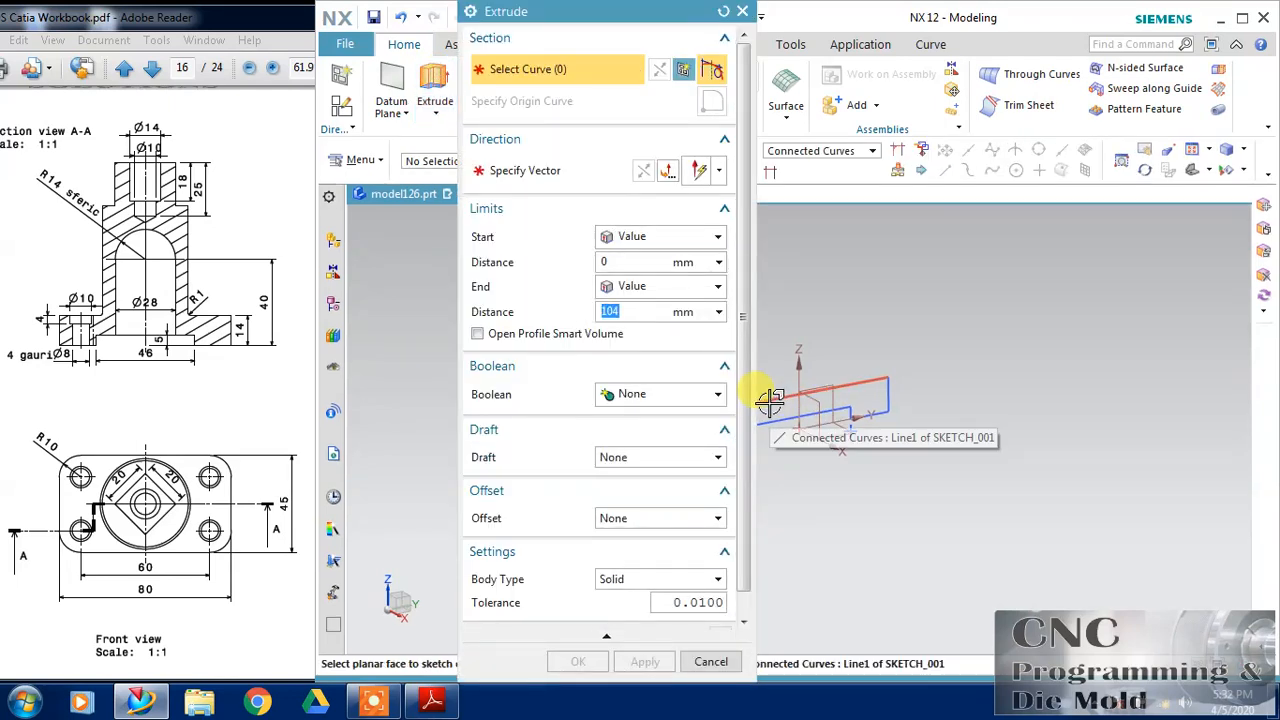
left_click(770, 400)
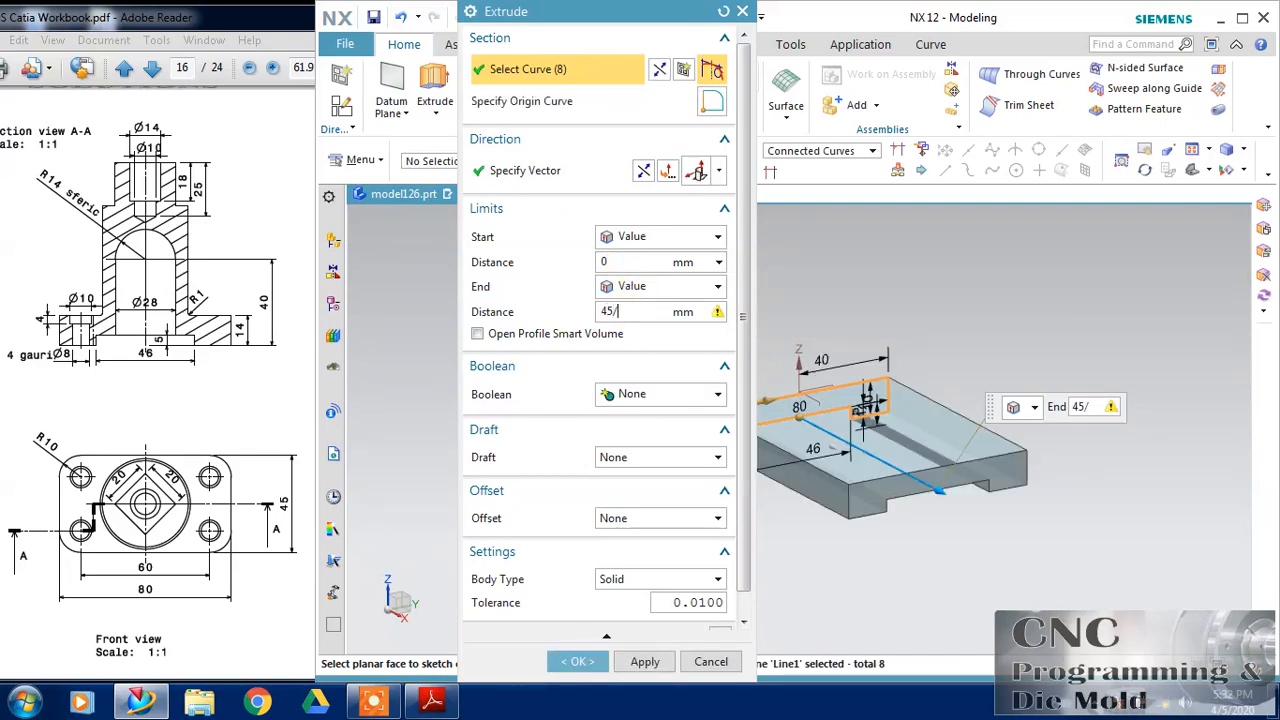
left_click(660, 286)
left_click(648, 325)
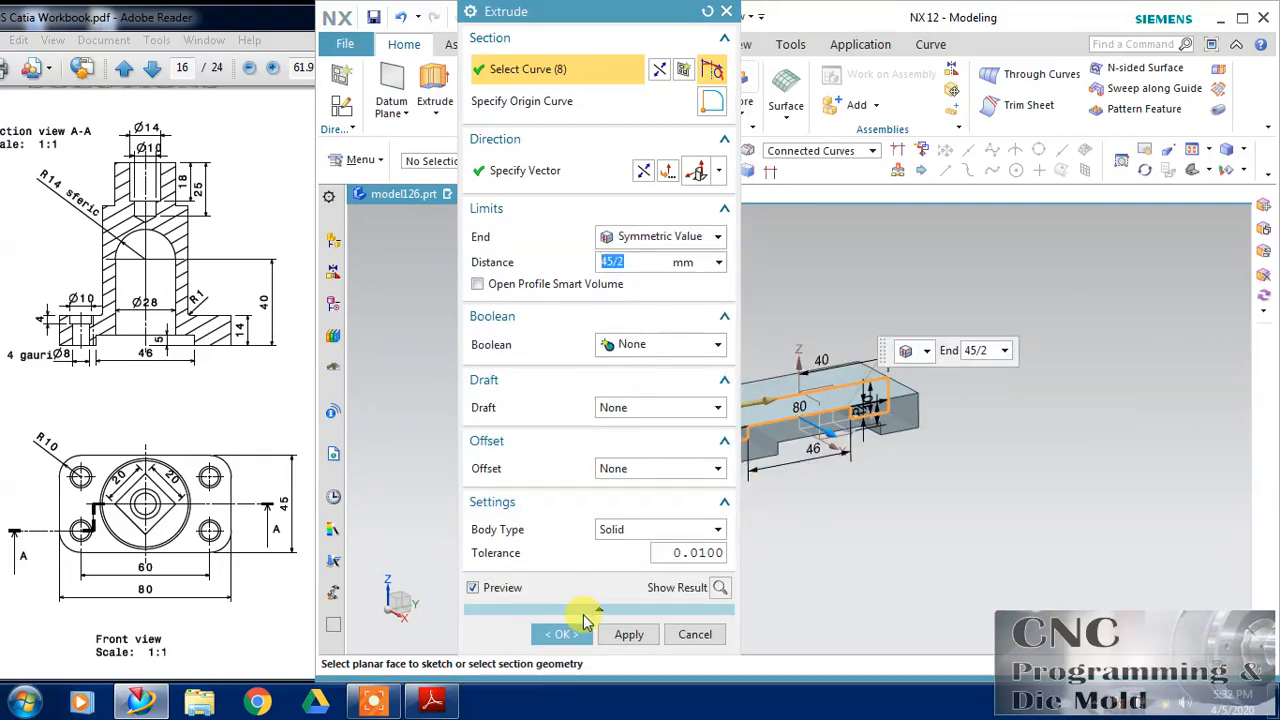
left_click(560, 633)
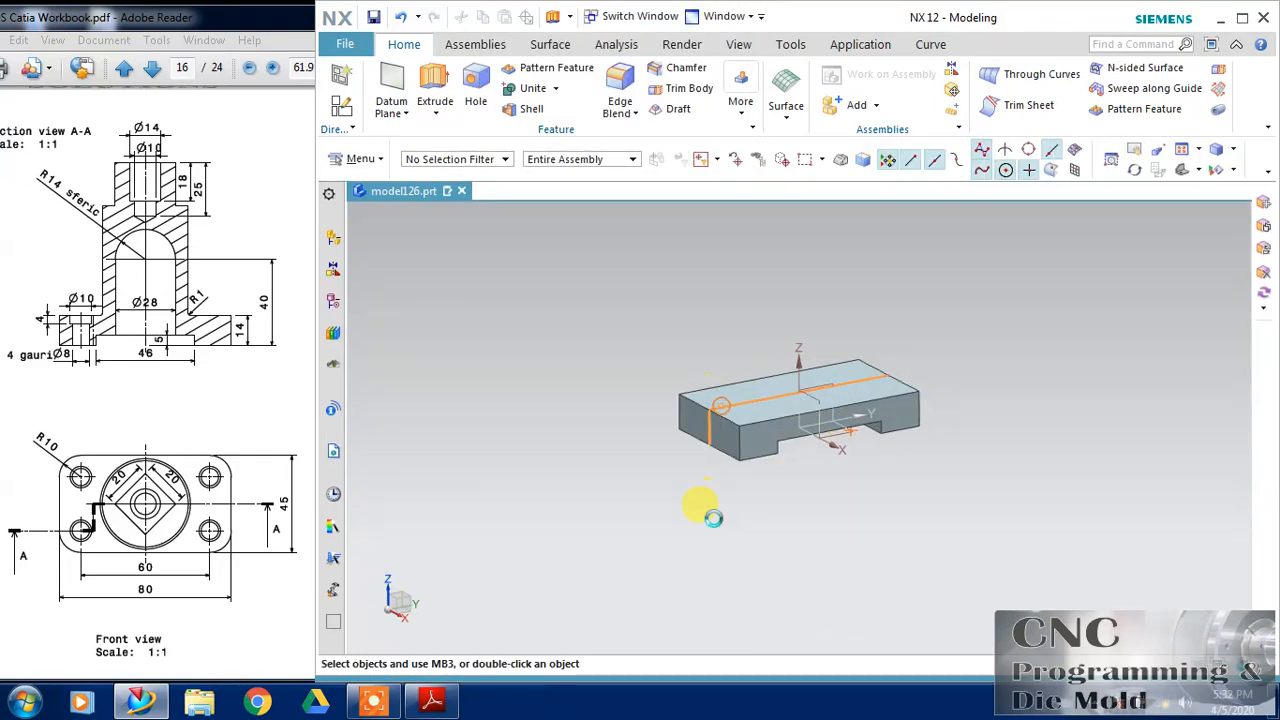
key("ctrl+f")
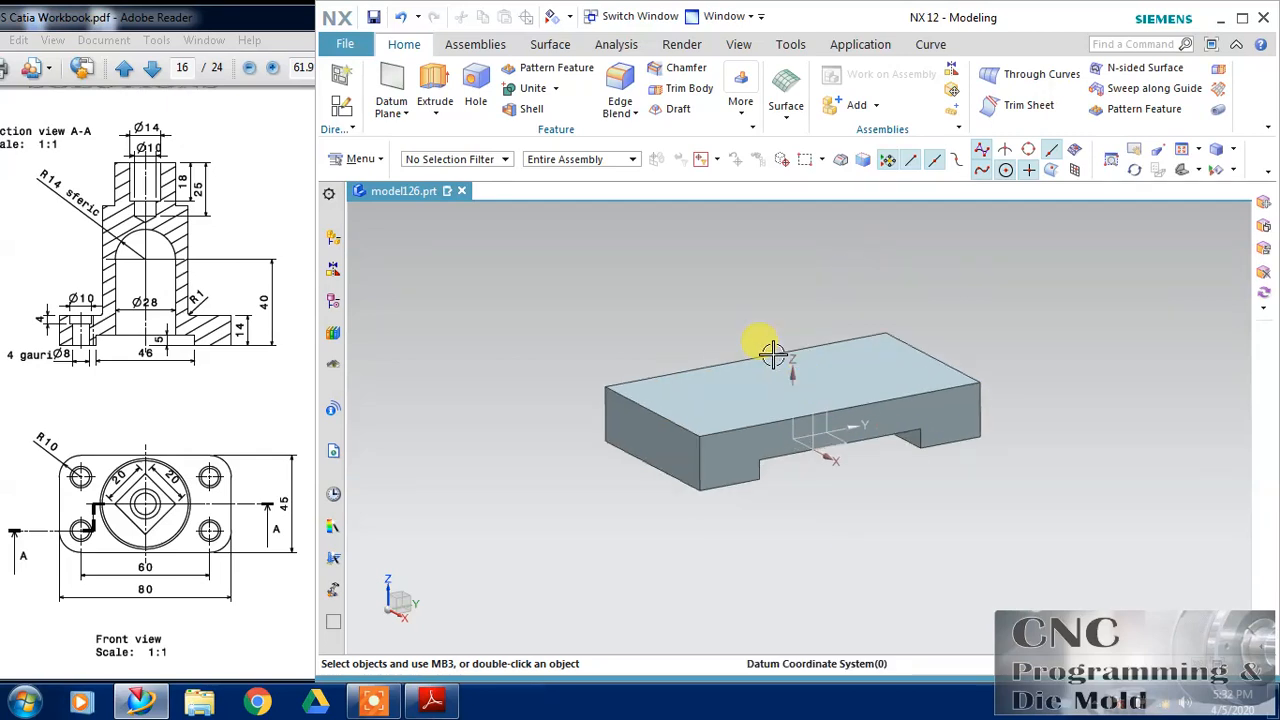
Step: Blend the four vertical corner edges of the base plate with a 10 mm radius
left_click(620, 95)
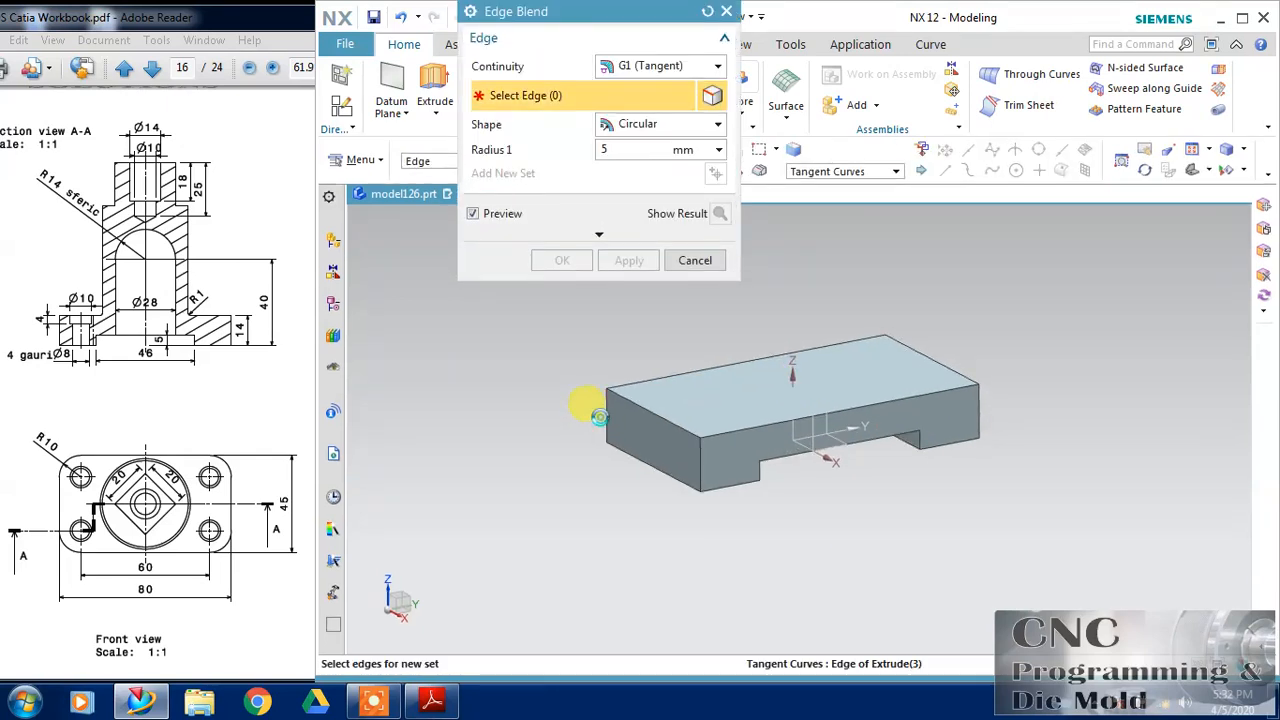
left_click(599, 417)
left_click(700, 451)
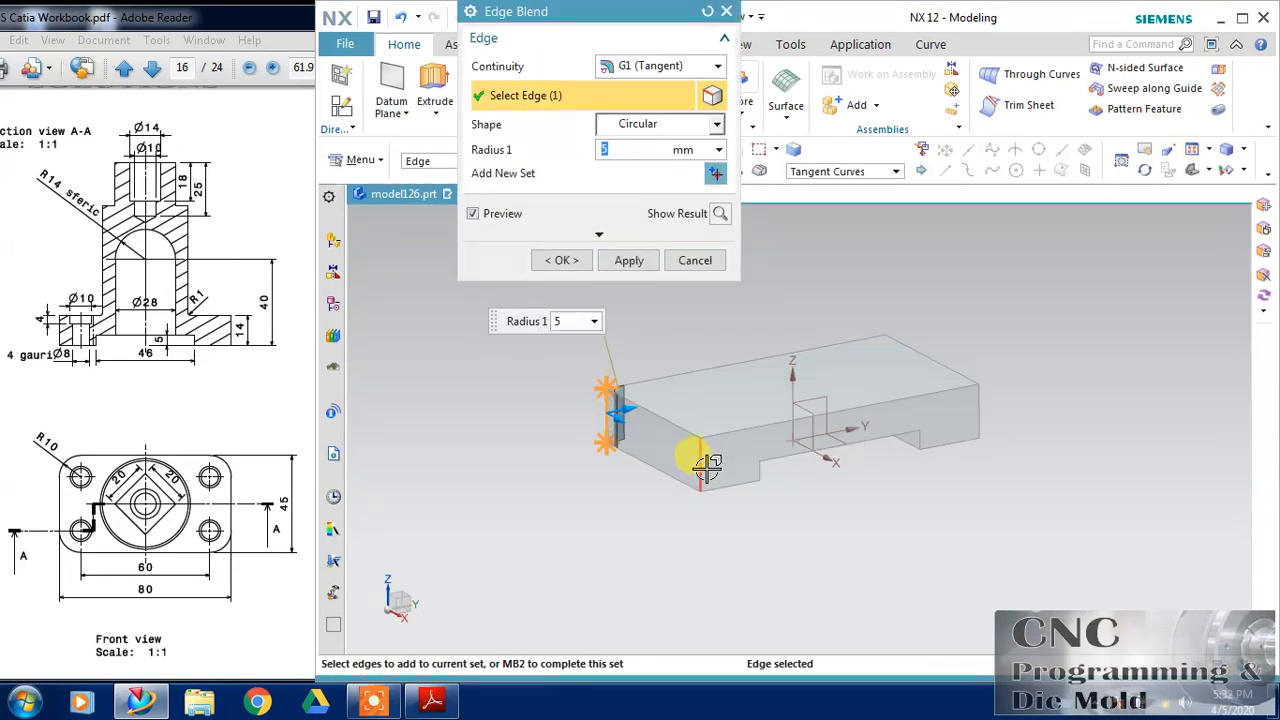
left_click(978, 413)
middle_click_drag(909, 531, 923, 434)
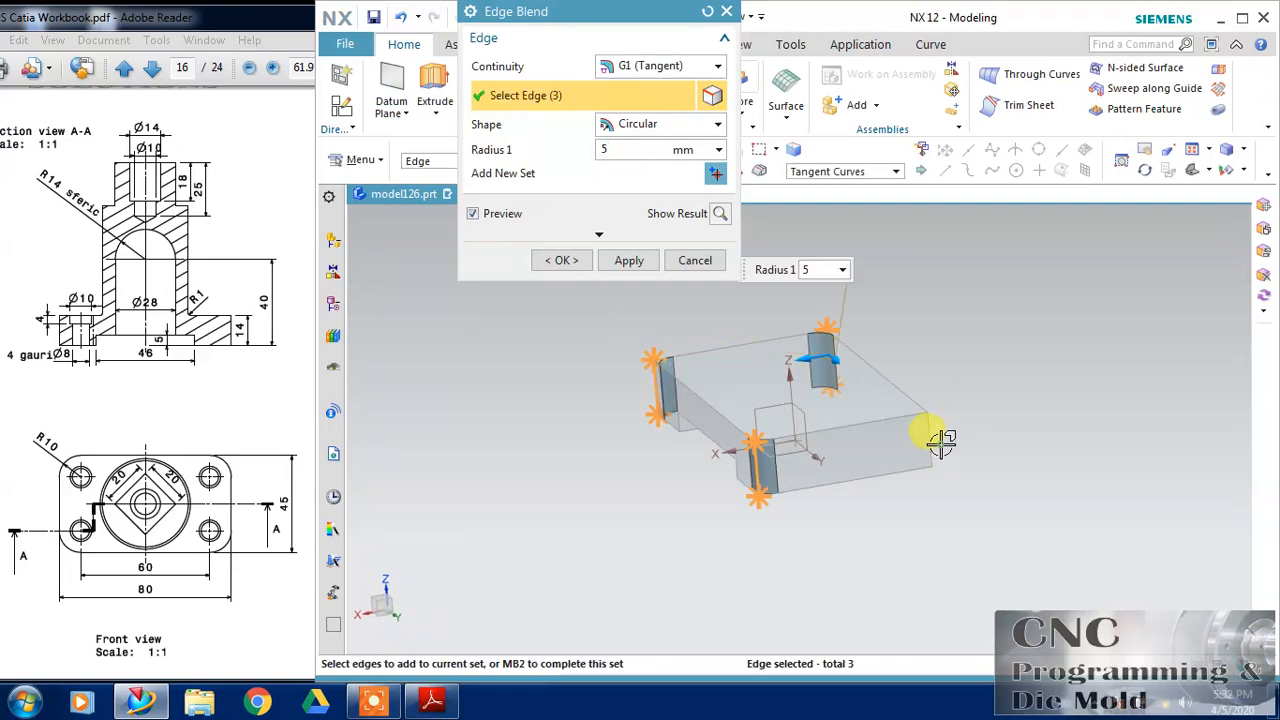
left_click(915, 436)
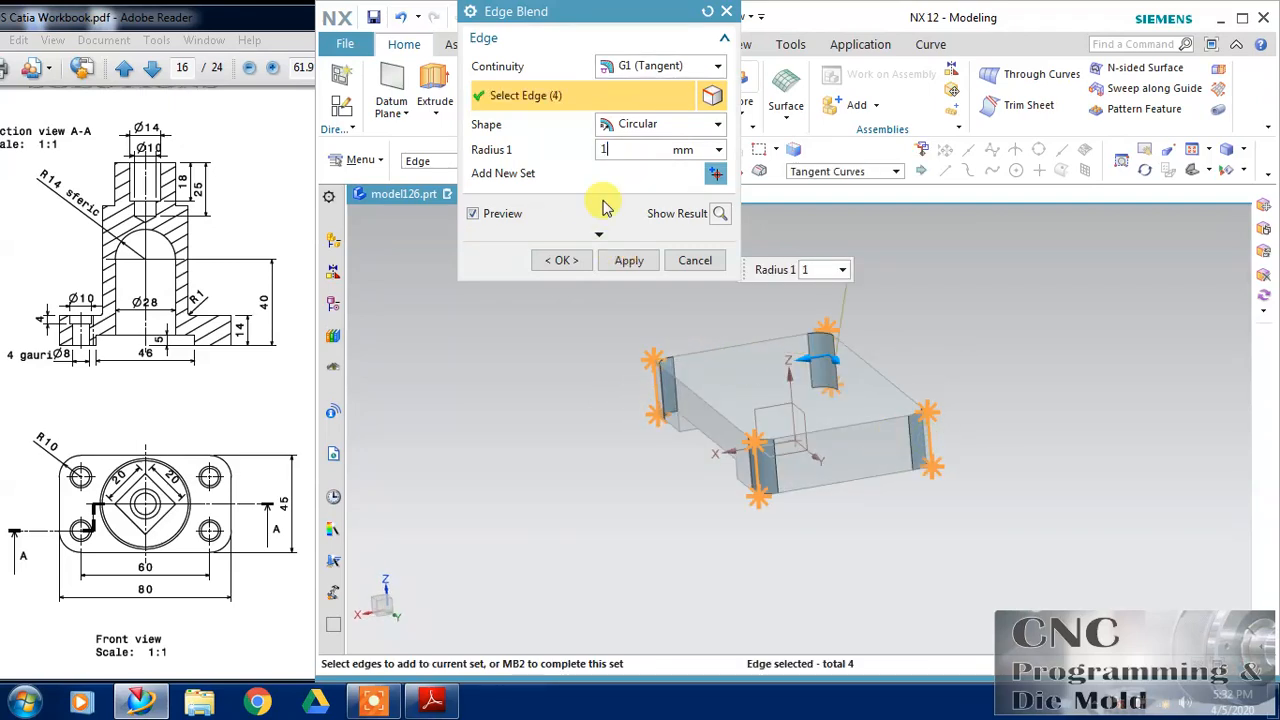
type("10")
key("Return")
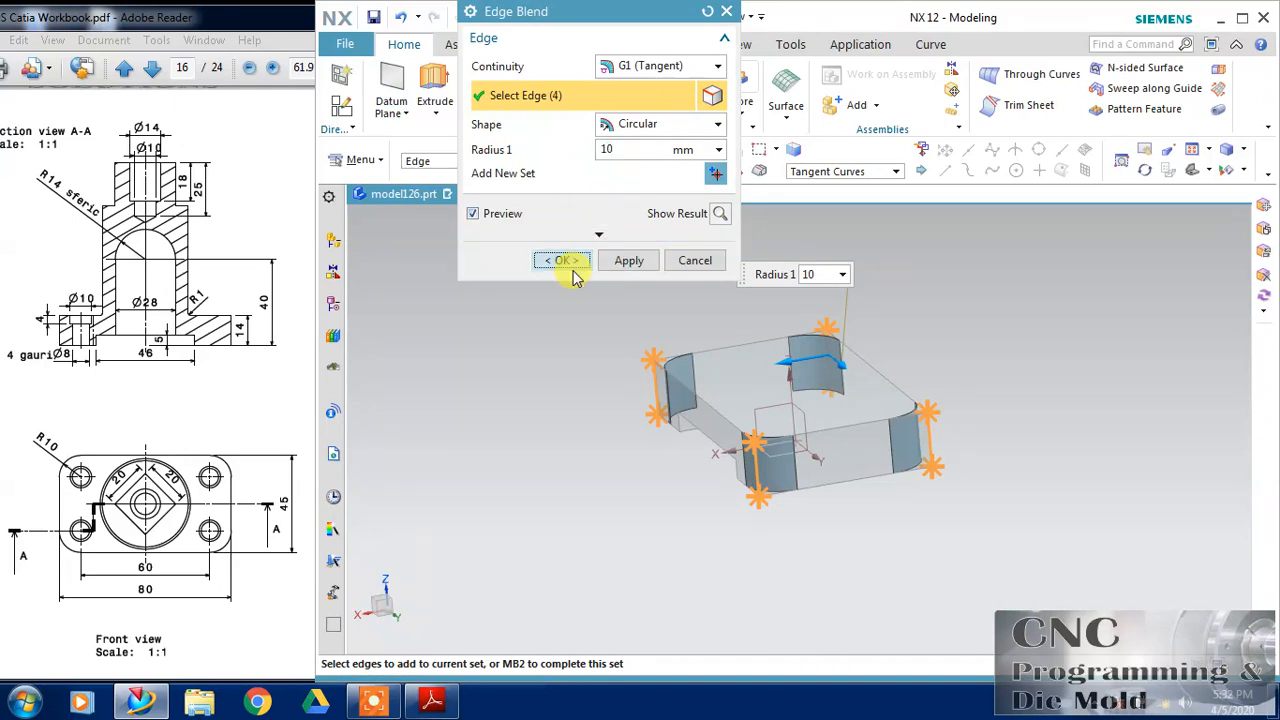
left_click(561, 260)
Step: Create a sketch on the YZ plane with the Y axis as its horizontal reference
middle_click_drag(534, 457, 608, 457)
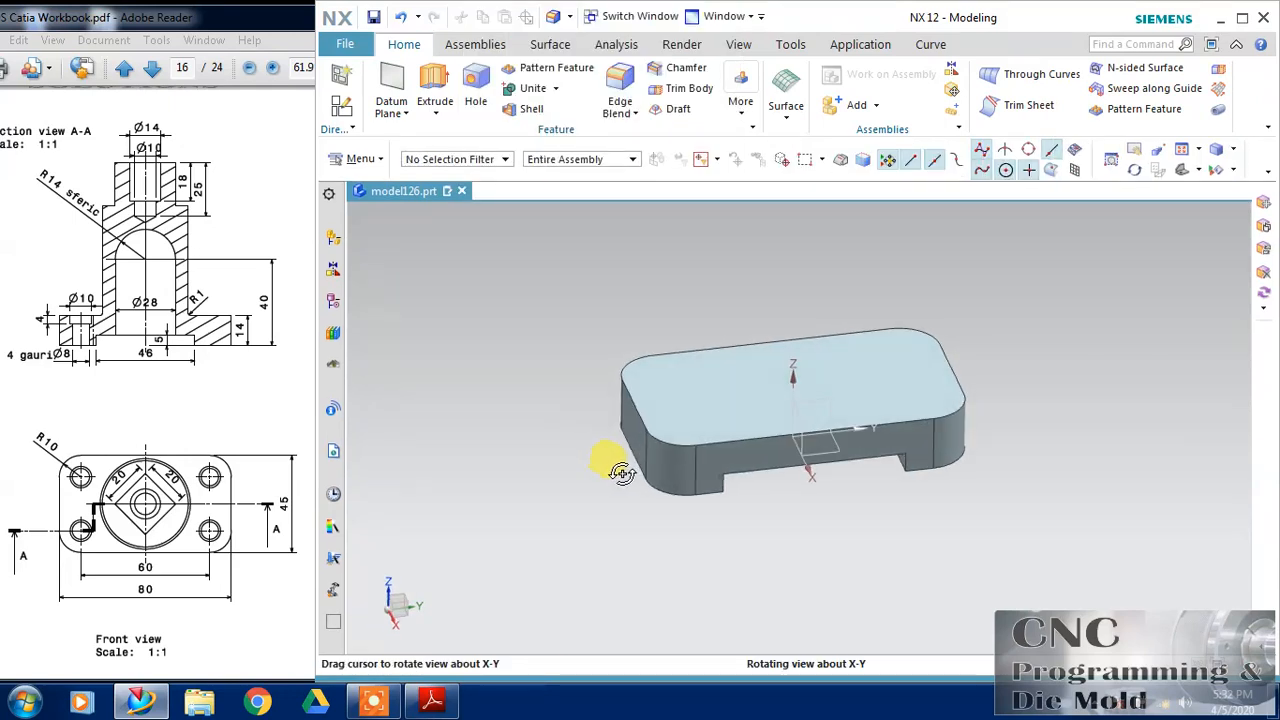
left_click(341, 84)
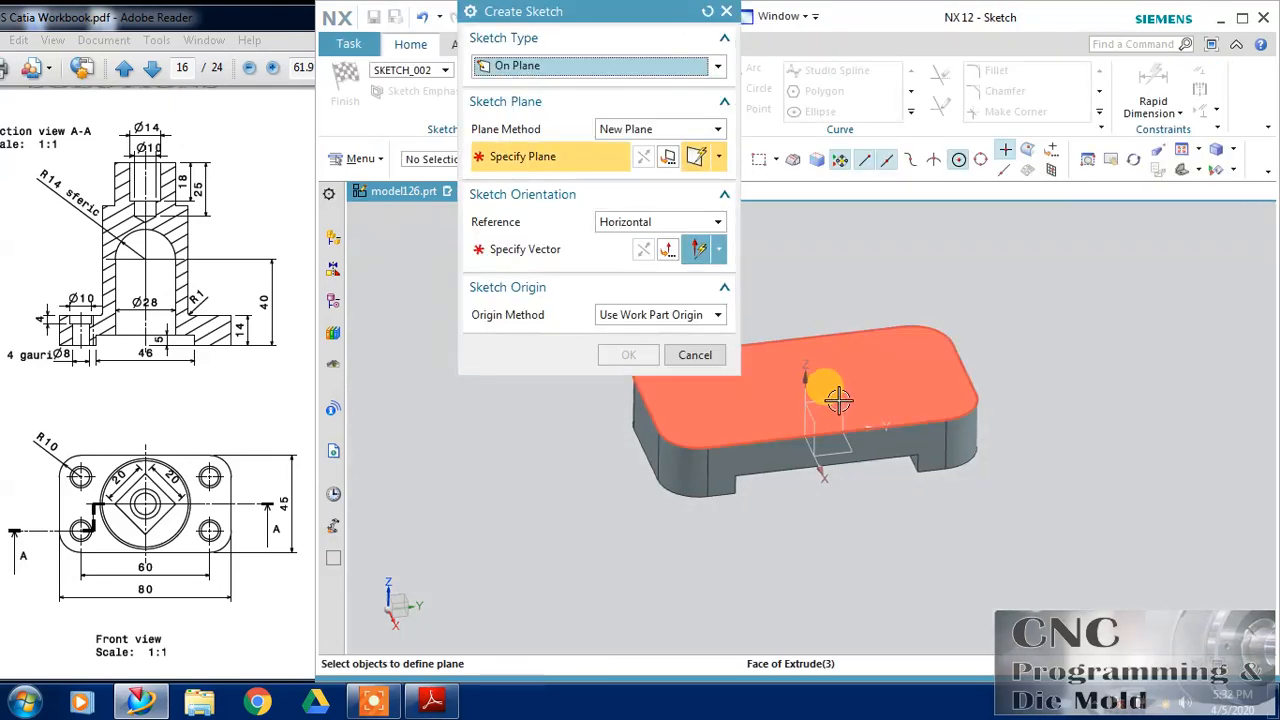
left_click(830, 388)
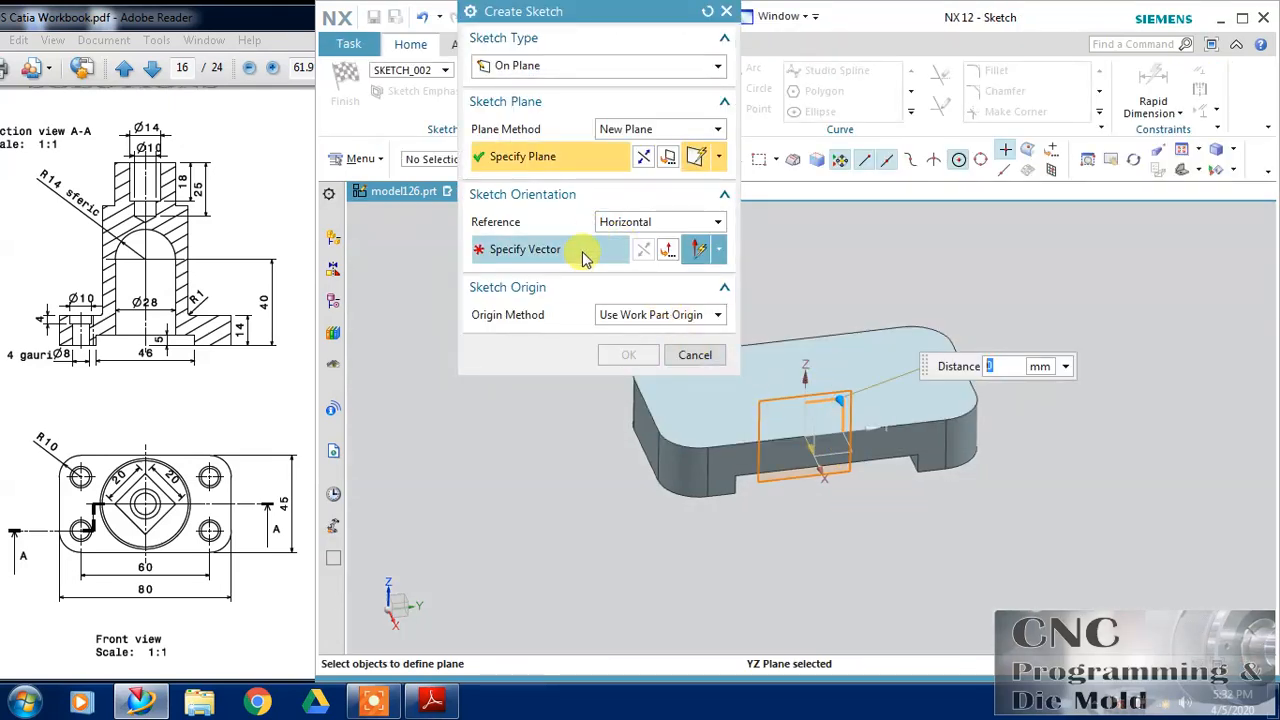
left_click(574, 256)
left_click(866, 420)
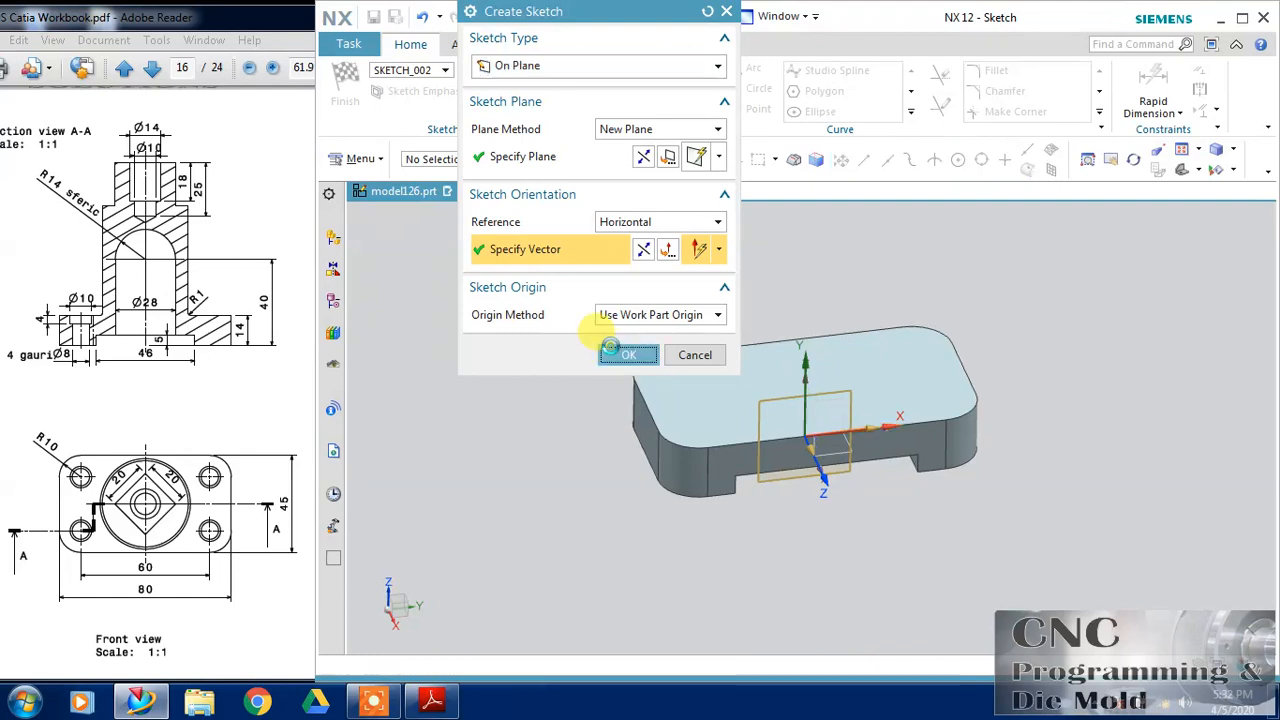
left_click(628, 355)
Step: Sketch a two-point rectangle about 18 mm wide and 50 mm high, rising from the midpoint of the base plate's top edge
scroll(751, 497, "down", 2)
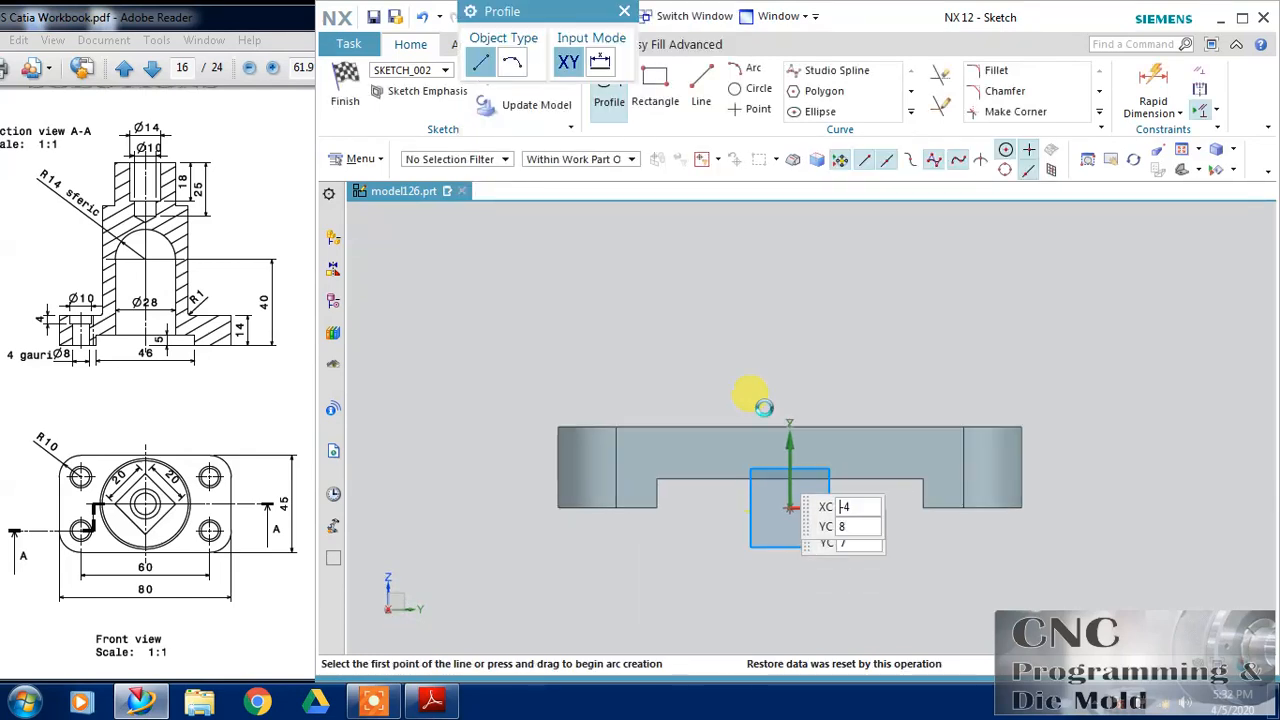
mouse_move(775, 333)
middle_mouse_down("shift")
mouse_move(722, 424)
mouse_move(722, 404)
middle_mouse_up("shift")
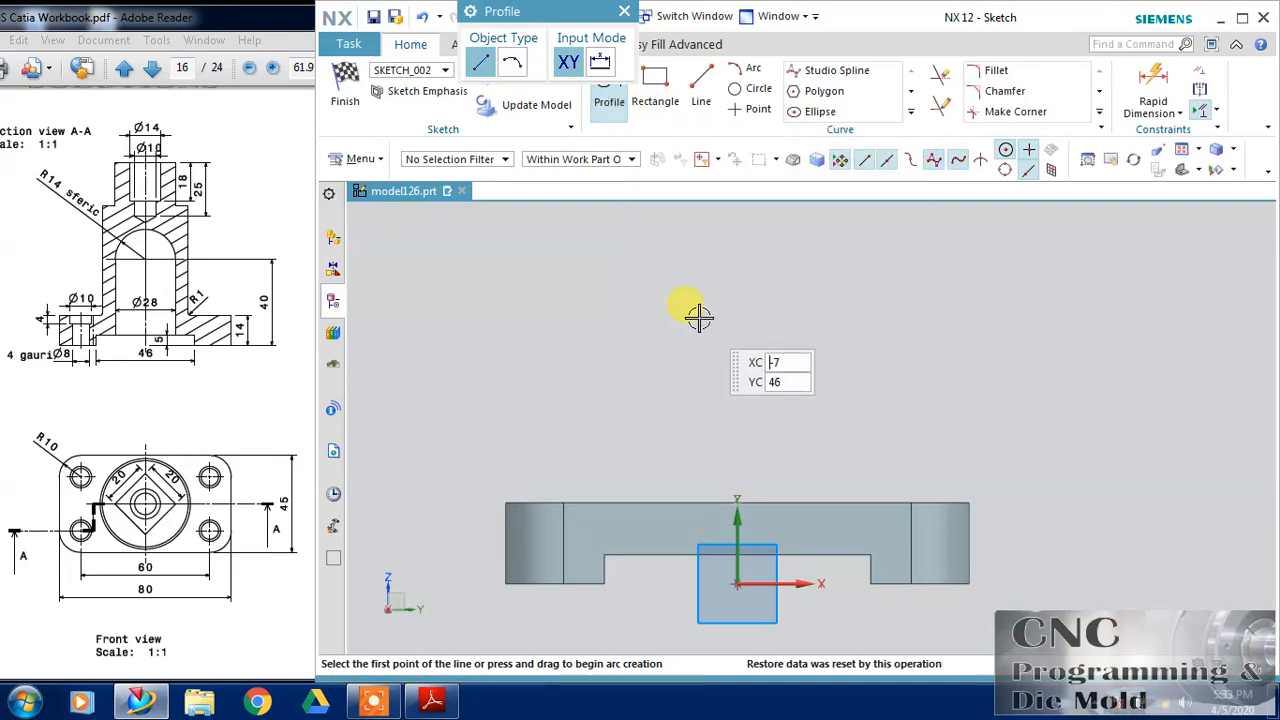
left_click(656, 95)
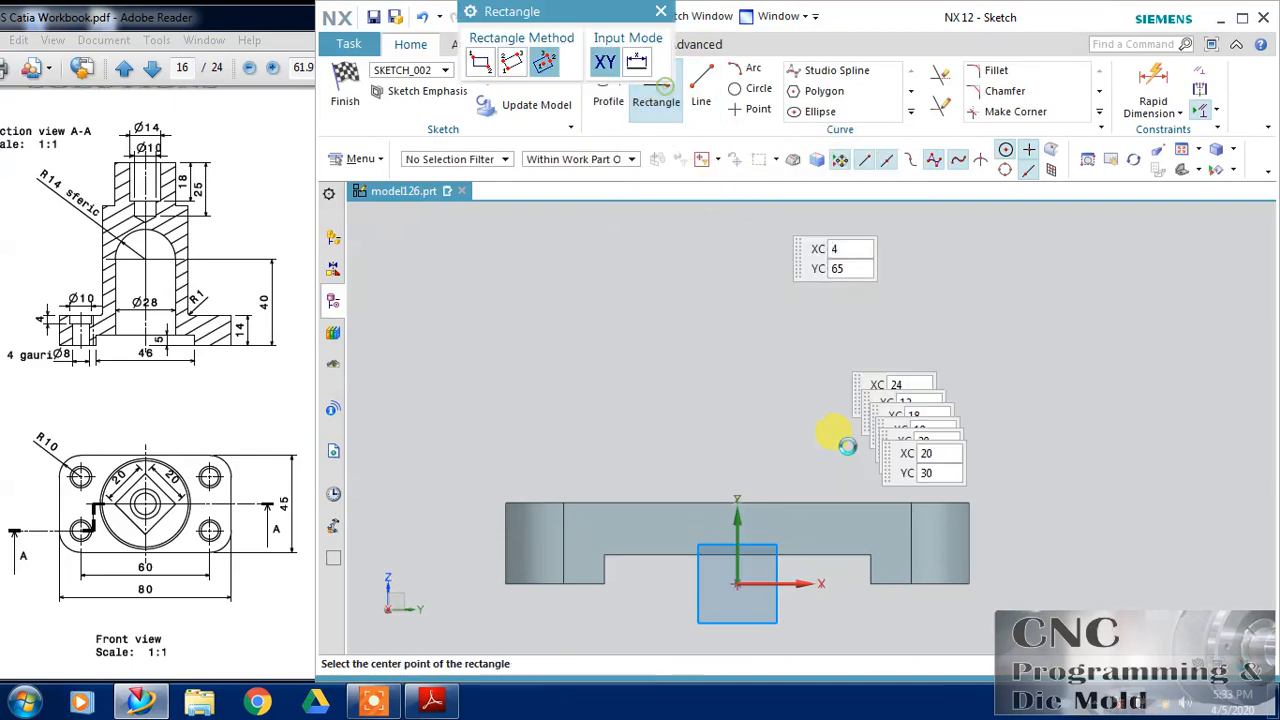
left_click(737, 497)
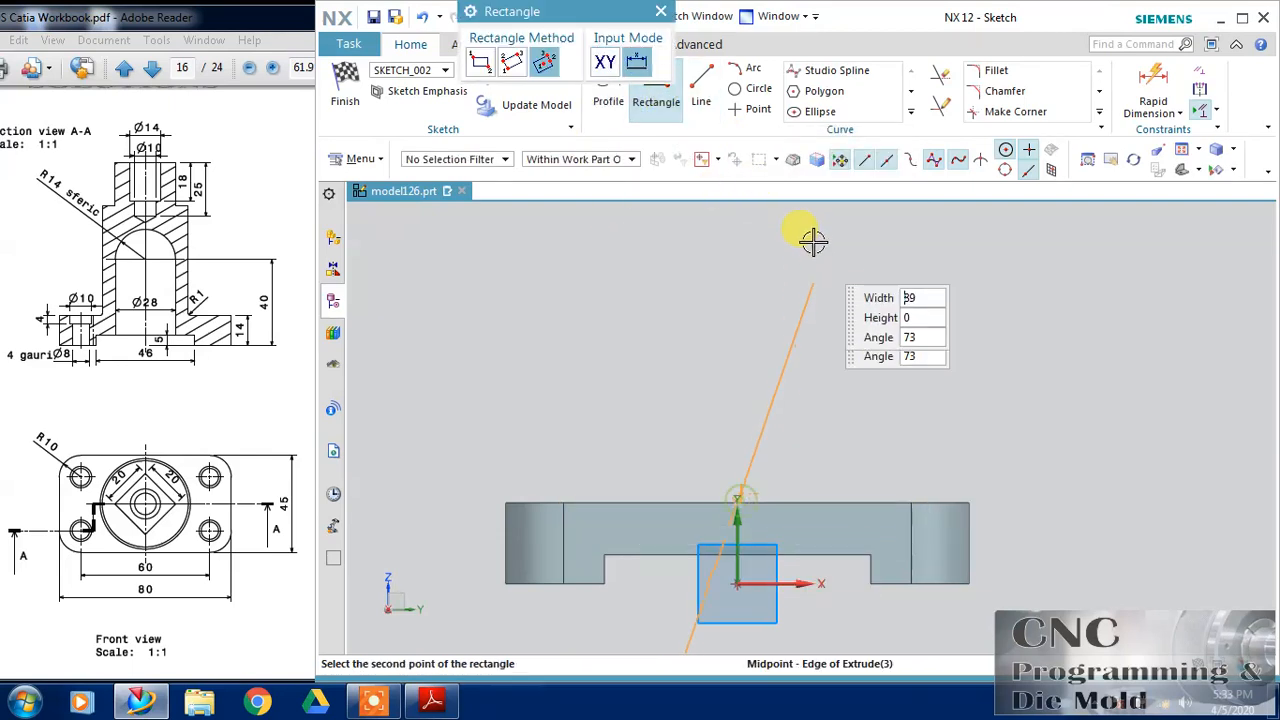
left_click(477, 63)
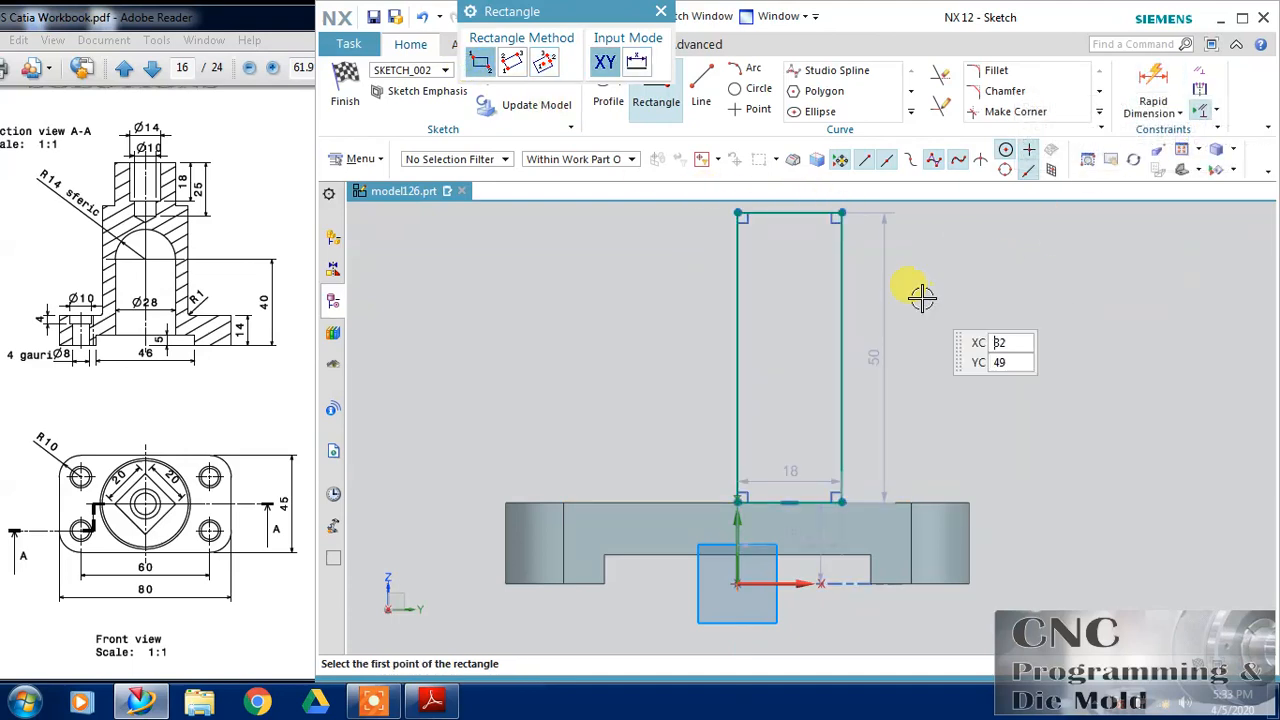
key("Escape")
double_click(885, 345)
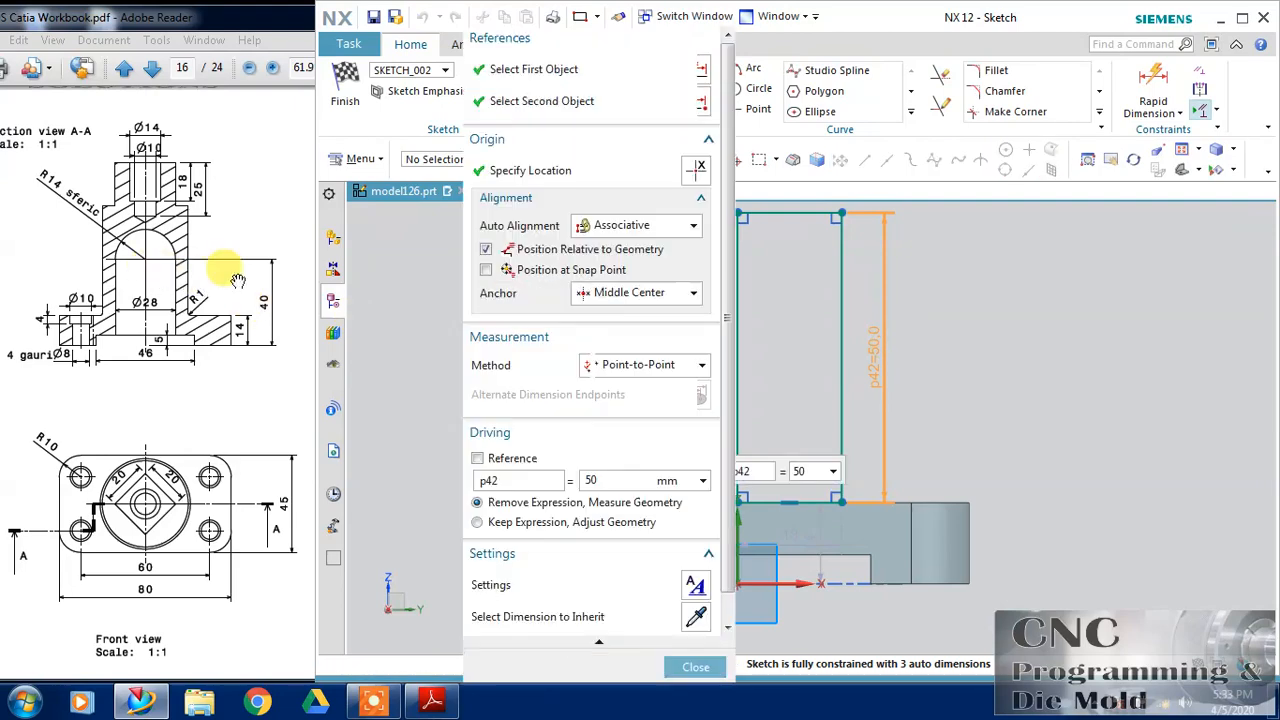
left_click(295, 283)
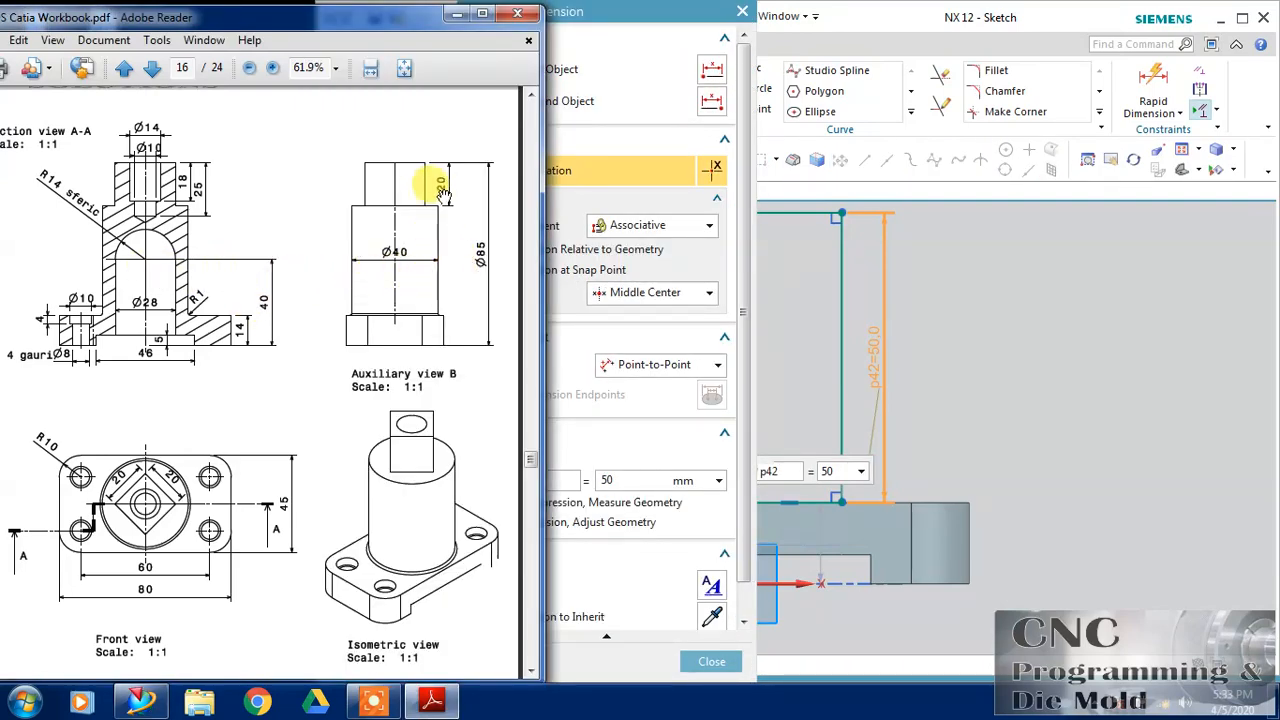
left_click(742, 12)
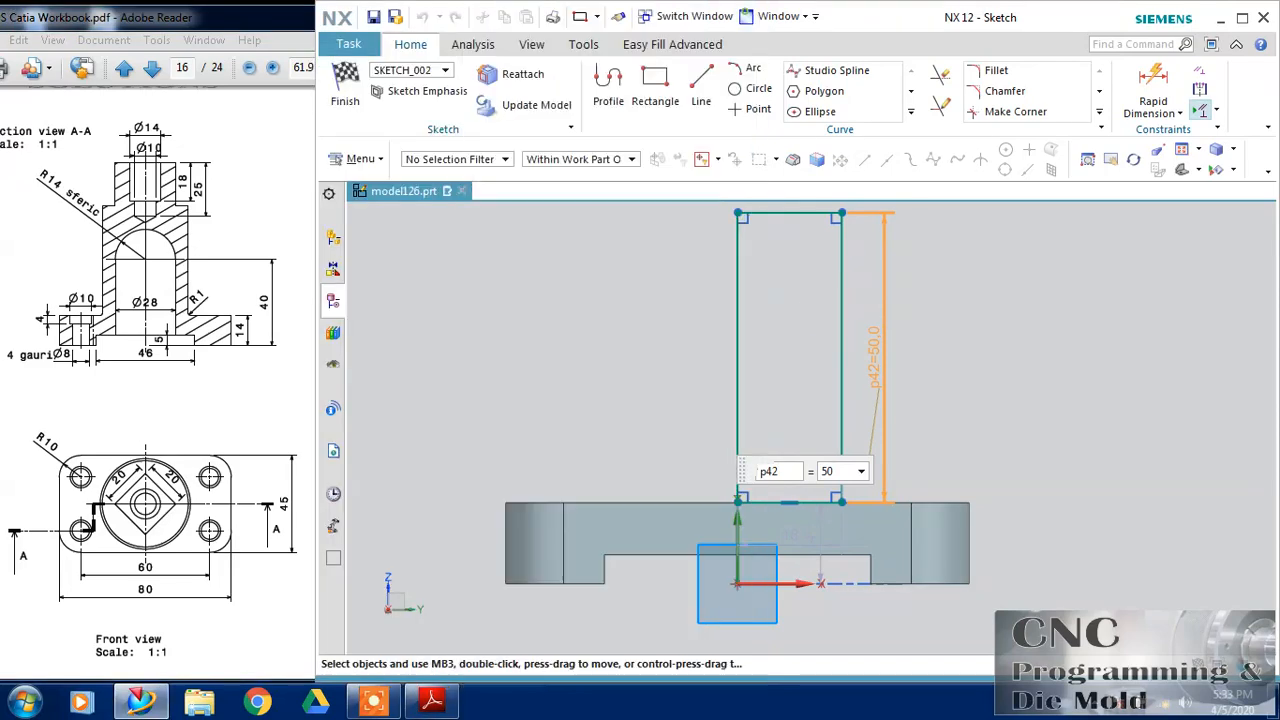
Step: Dimension the rectangle's top edge from the sketch's horizontal axis and set the height to 65 mm
left_click(1140, 78)
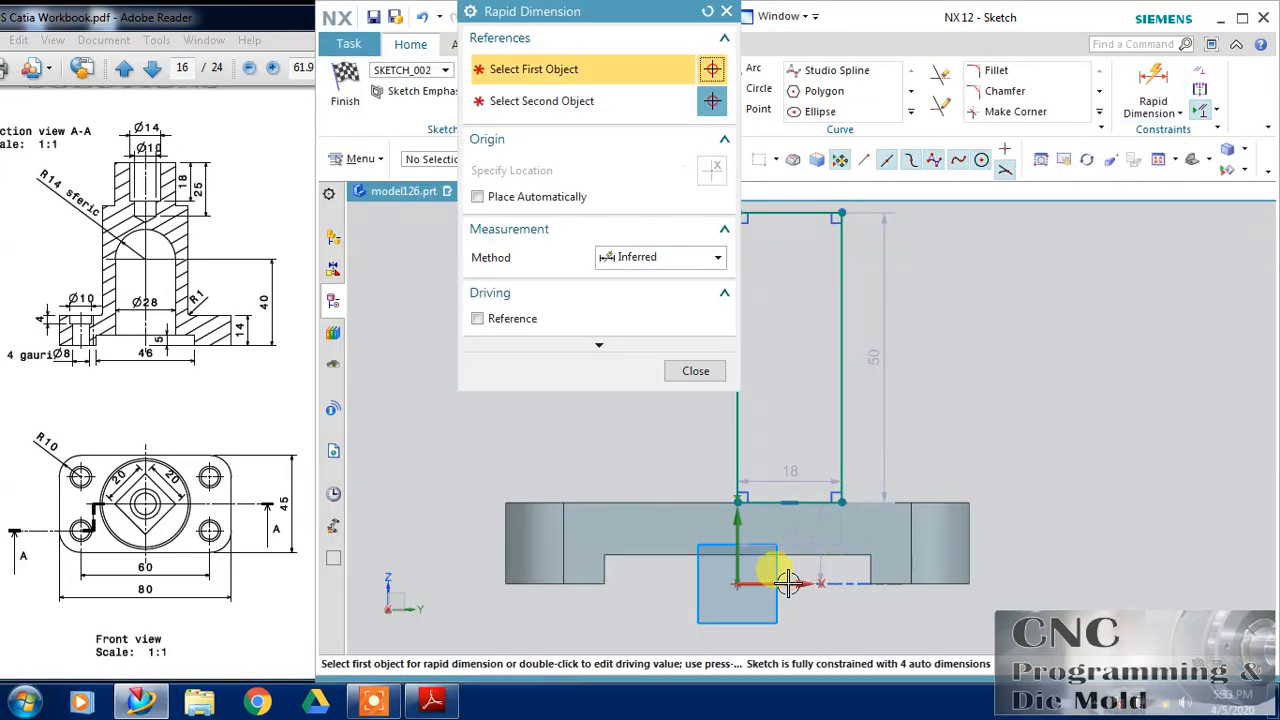
left_click(798, 569)
left_click(840, 214)
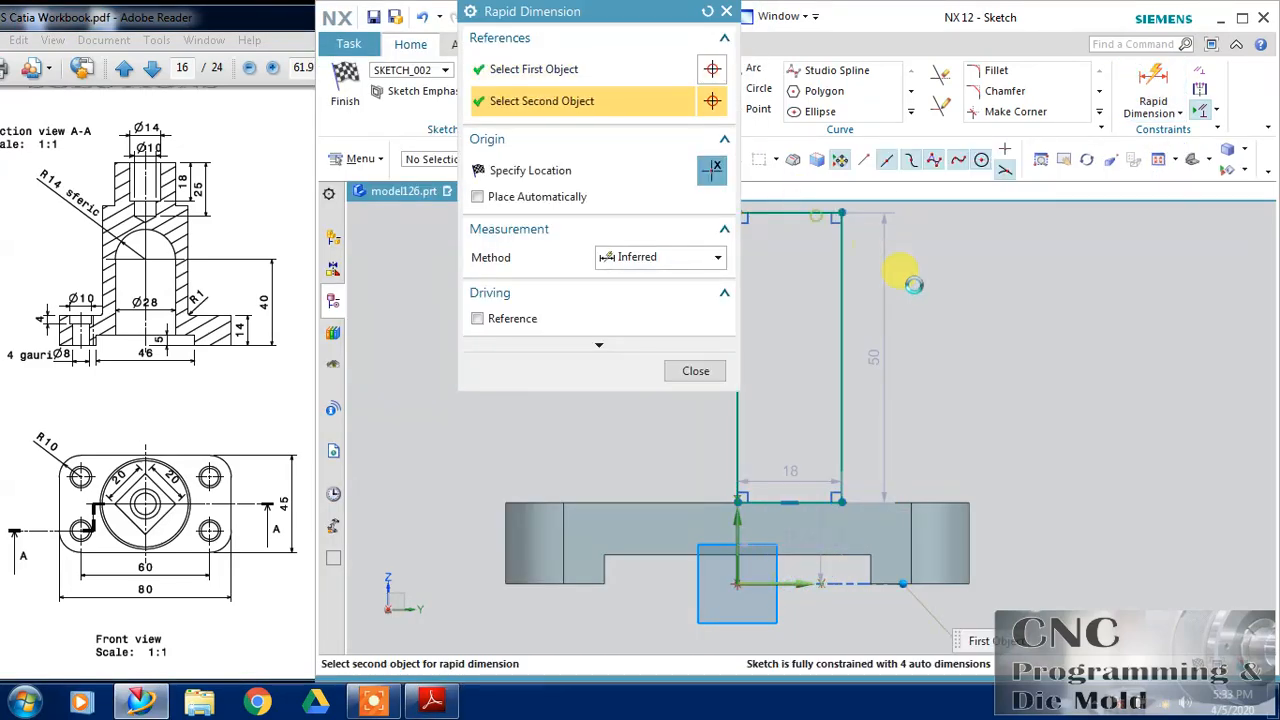
left_click(973, 344)
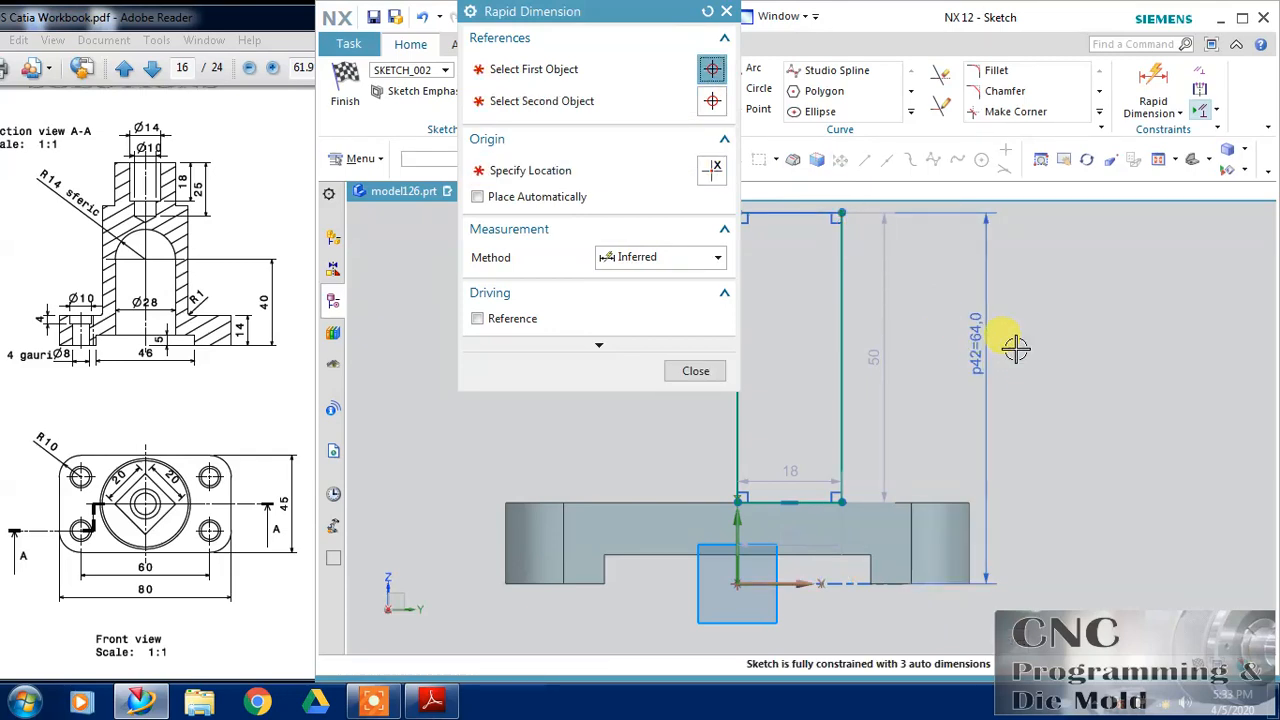
type("65")
key("Return")
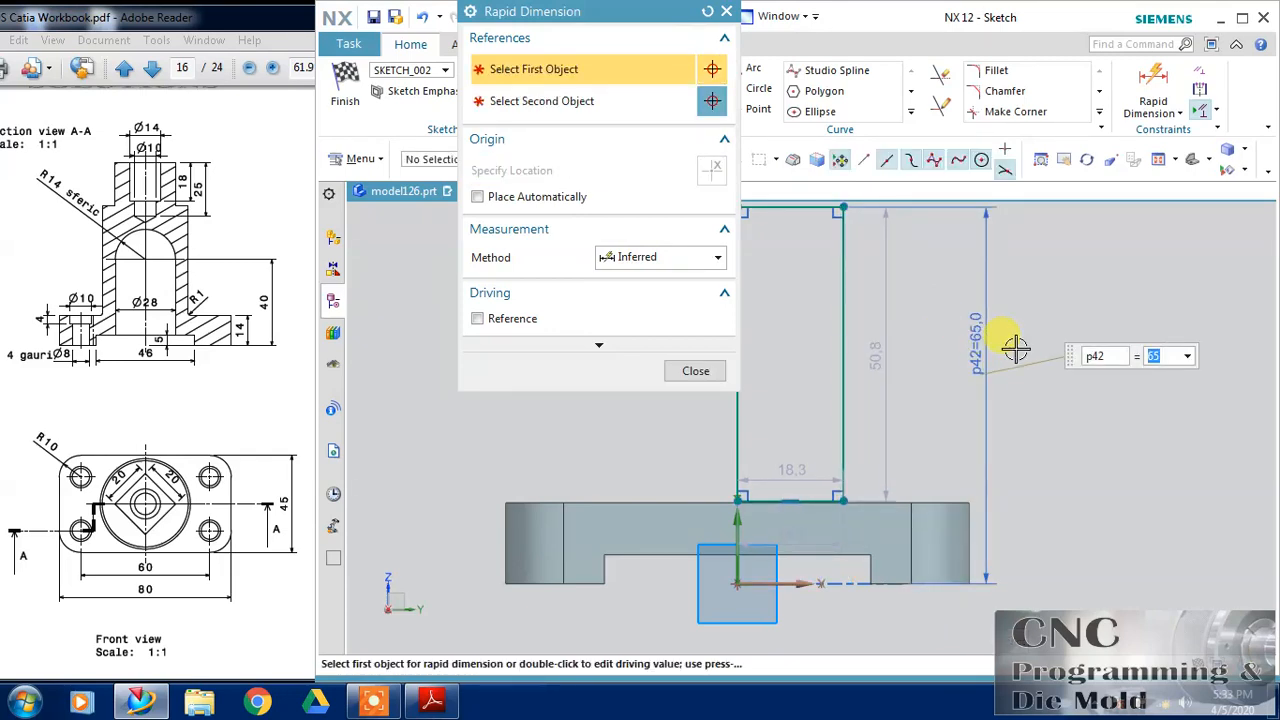
Step: Check the body diameter in the workbook drawing and set the rectangle's width dimension to 20 mm
left_click(313, 308)
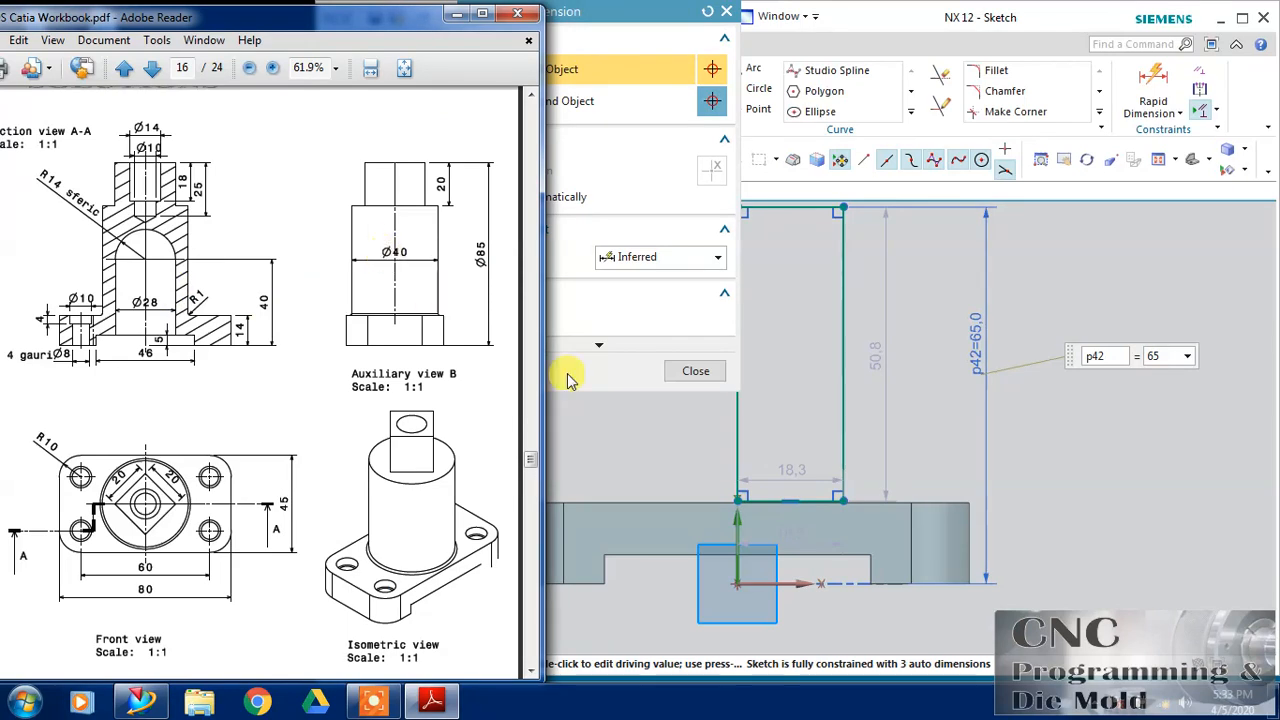
left_click(805, 470)
left_click(805, 470)
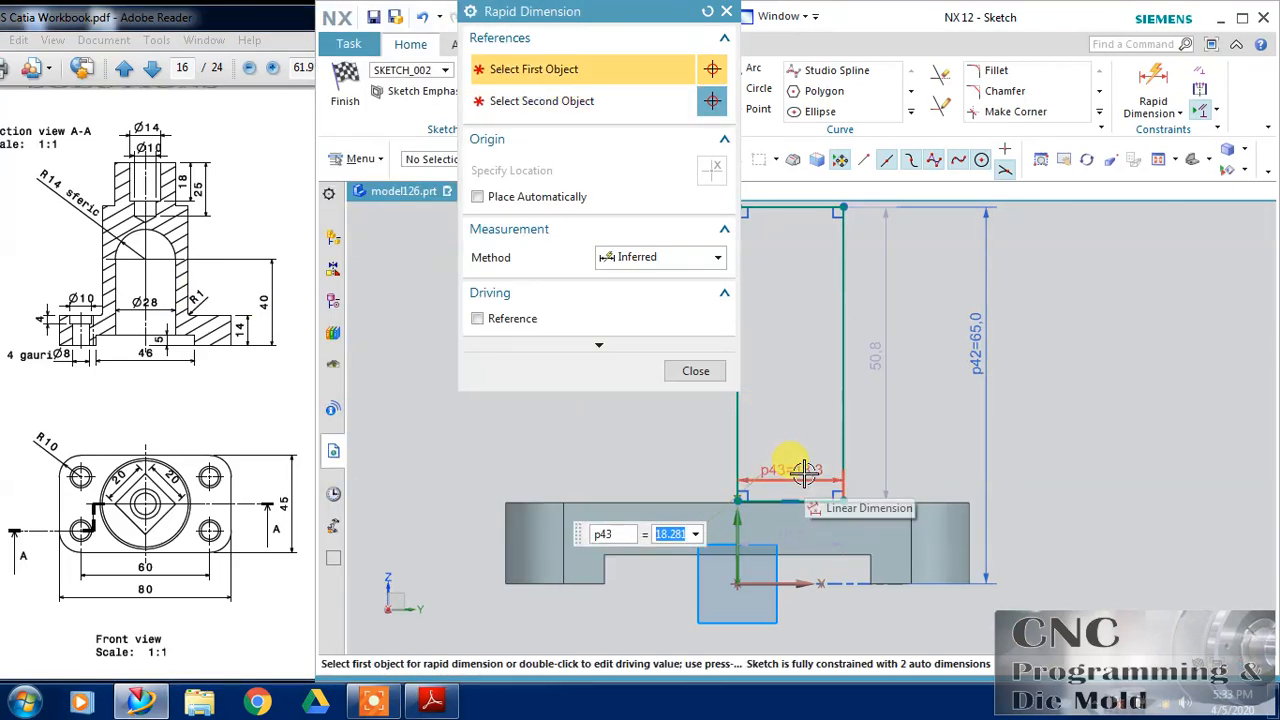
type("20")
key("Return")
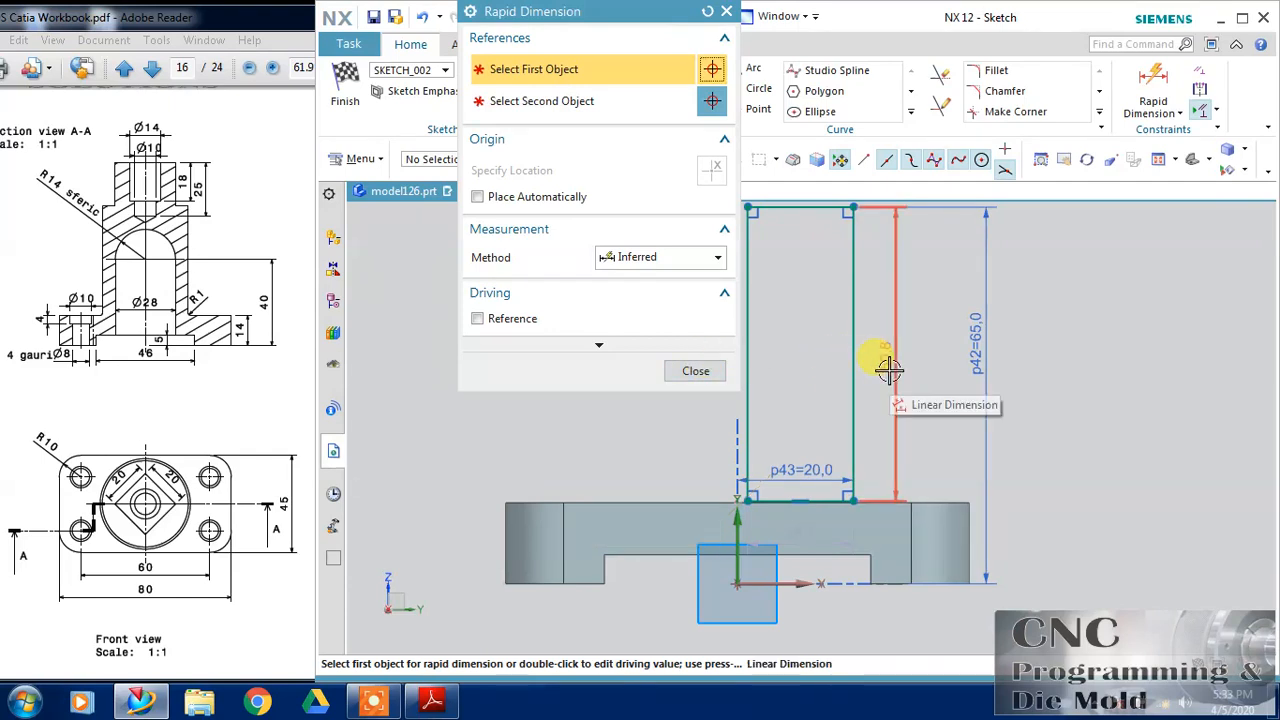
left_click(697, 372)
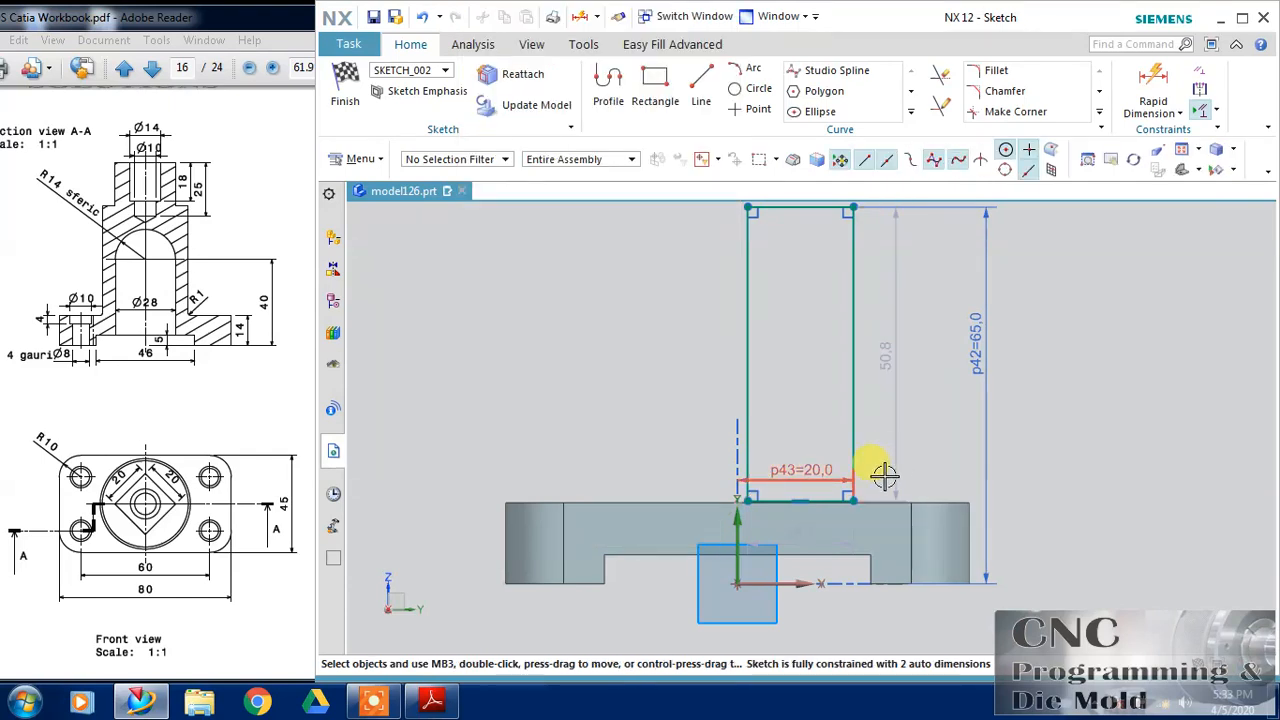
Step: Move the rectangle's bottom edge upward and make its lower-left corner coincident with the midpoint of the base plate's top edge
left_click_drag(800, 497, 783, 434)
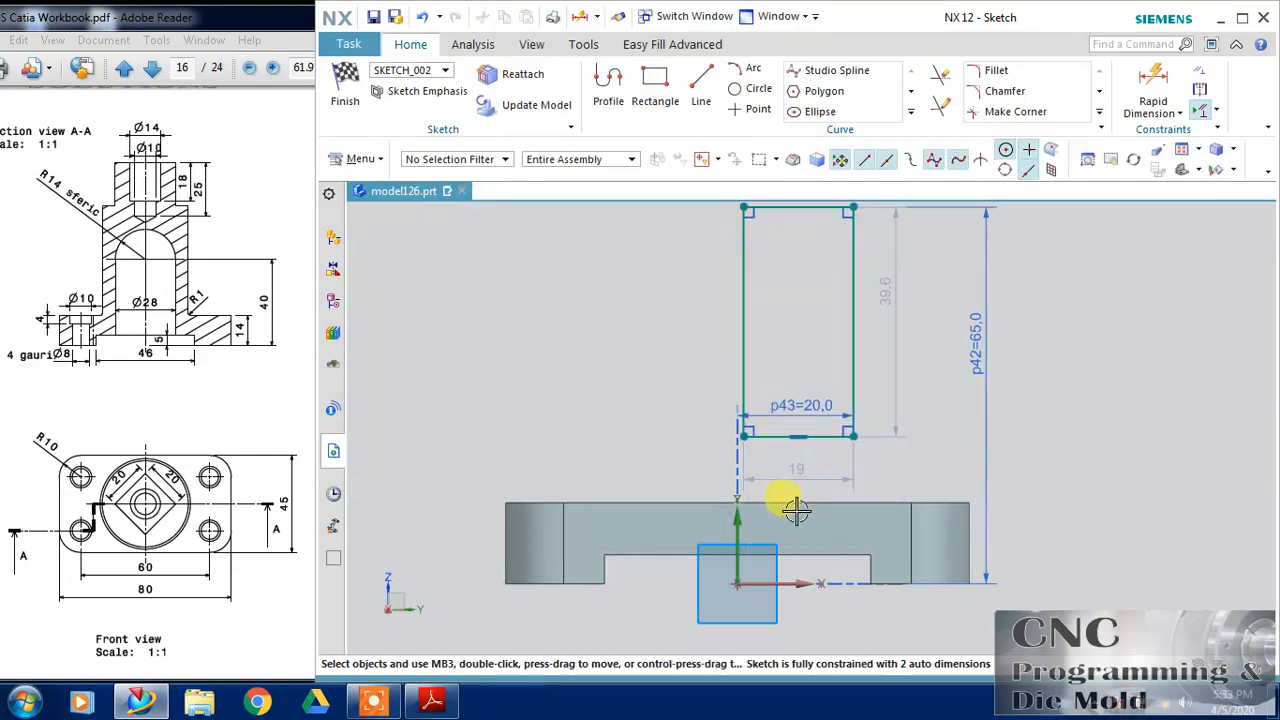
left_click(744, 436)
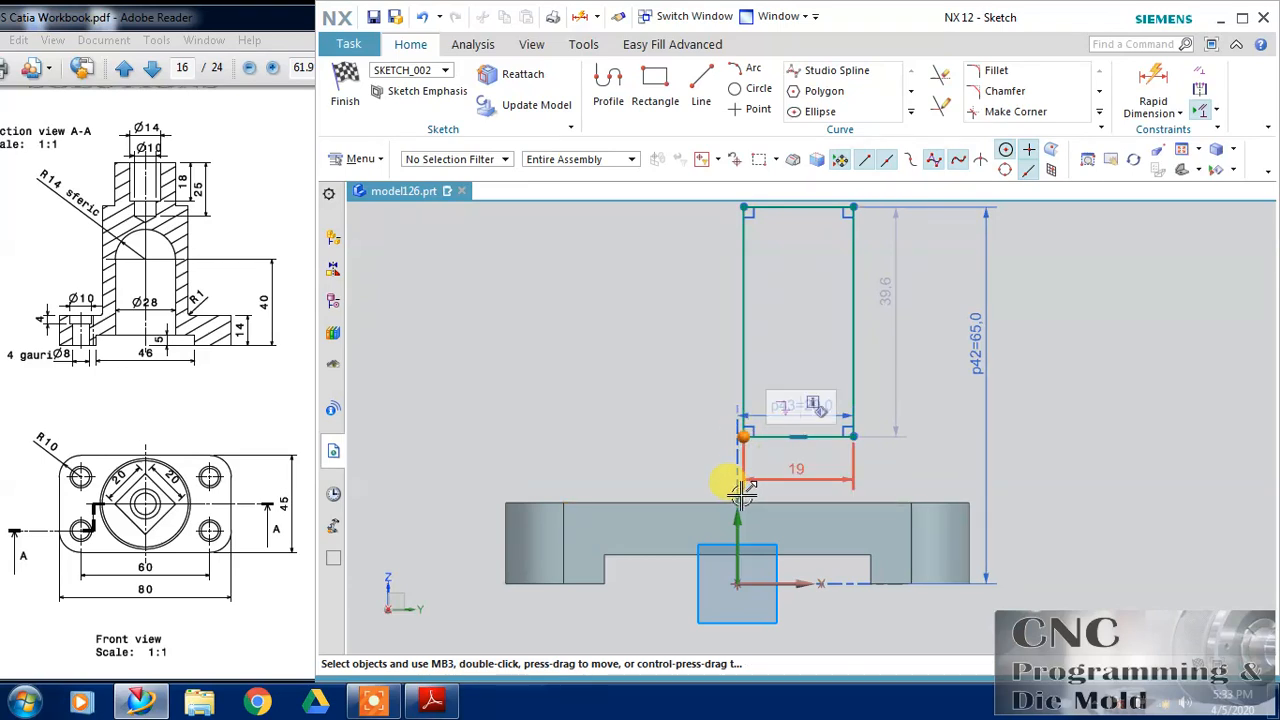
left_click(737, 501)
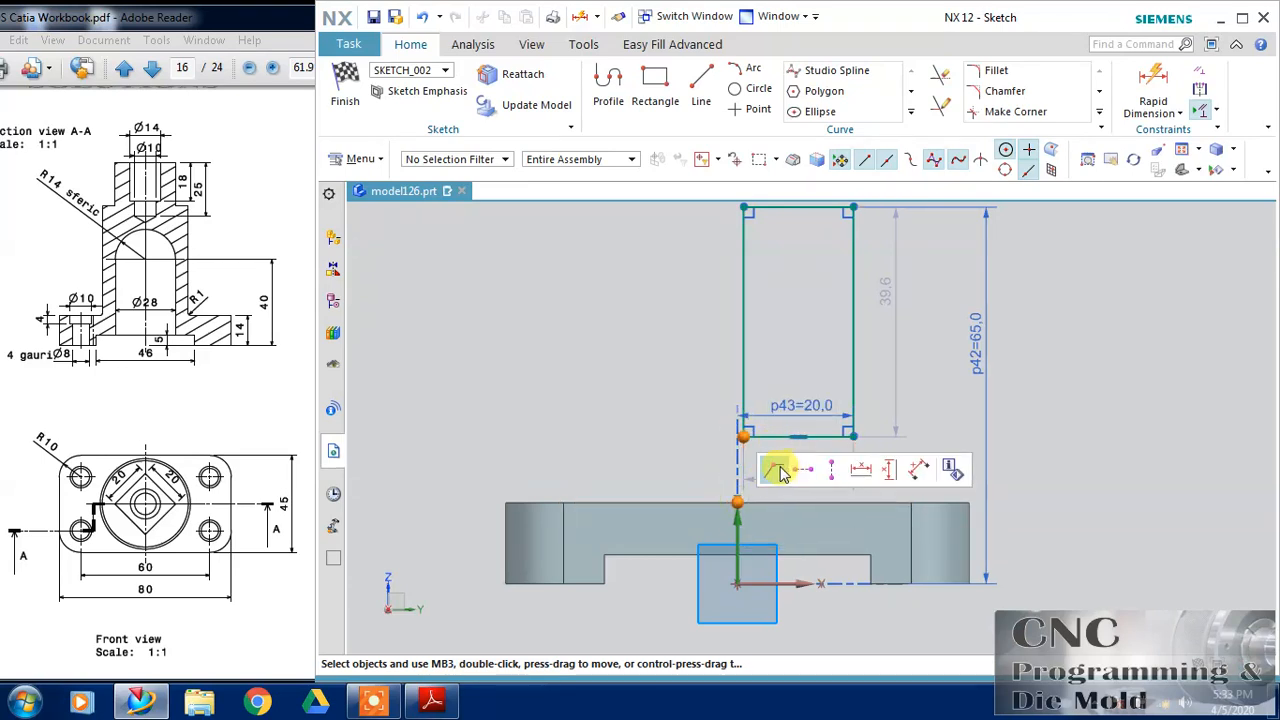
left_click(777, 470)
Step: Sketch a 28 mm diameter circle centred on the rectangle's left edge, in its upper half
scroll(1045, 450, "down", 1)
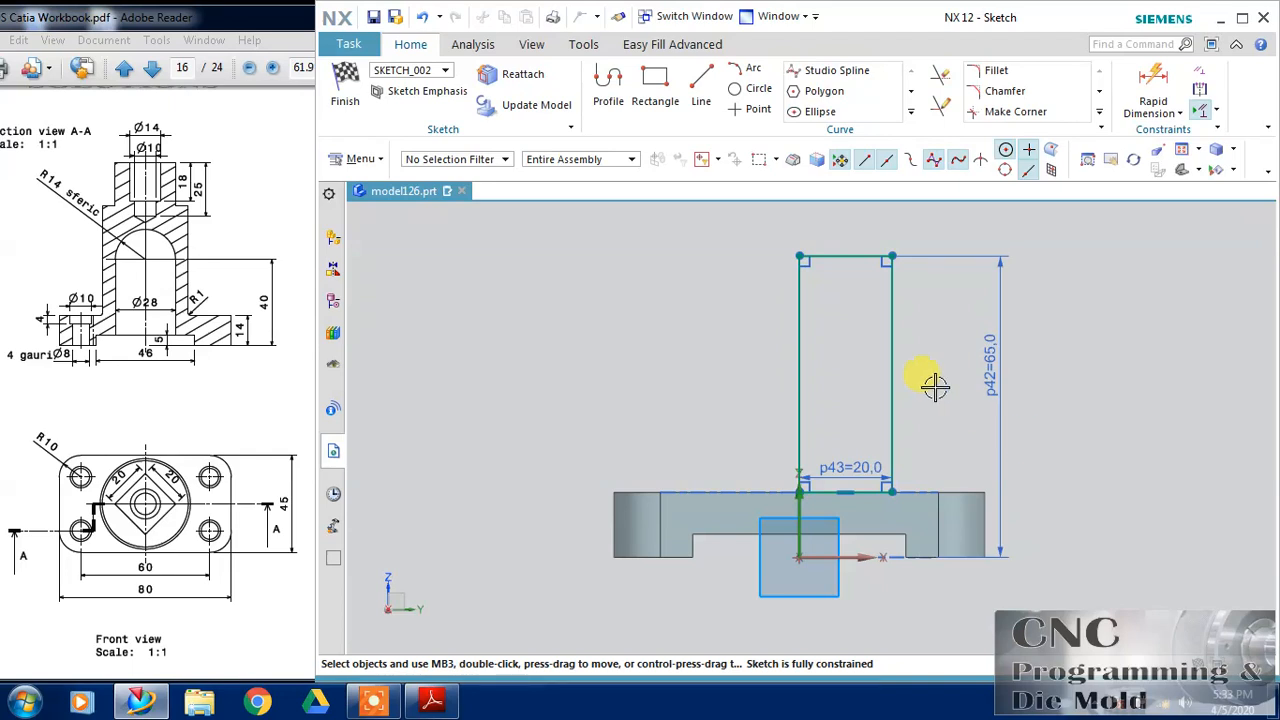
left_click(760, 90)
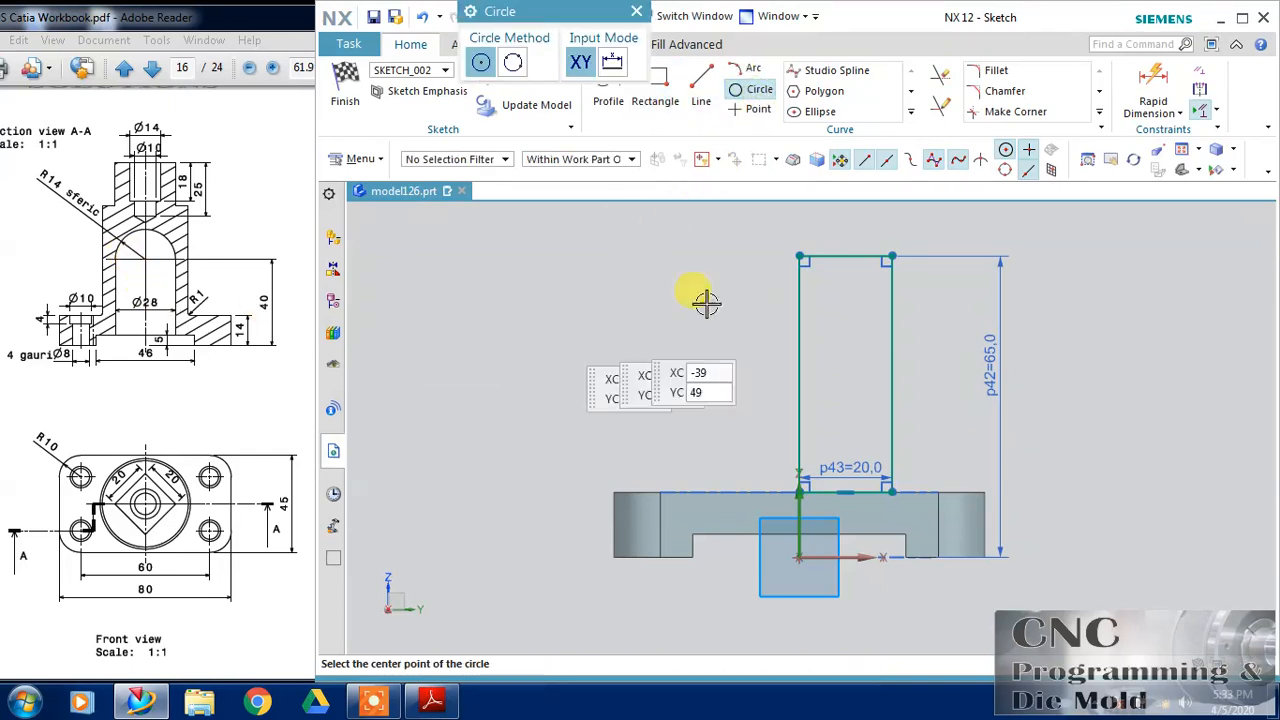
left_click(797, 330)
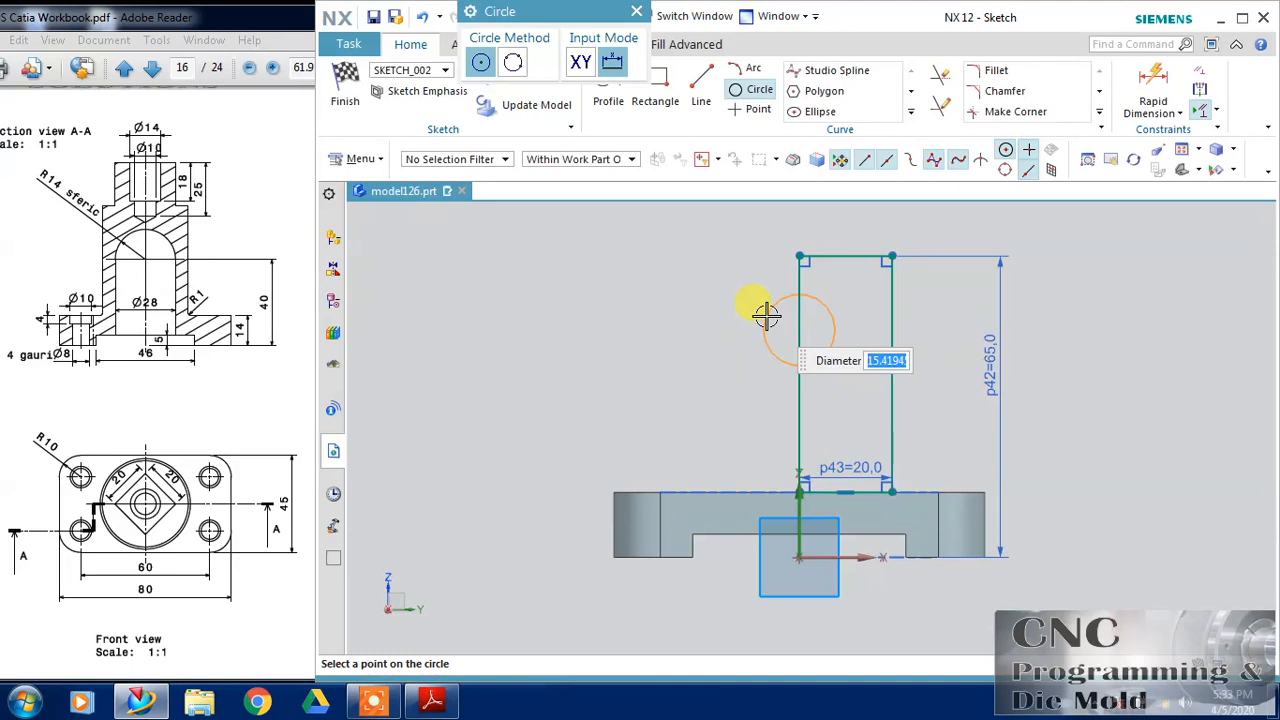
key("Return")
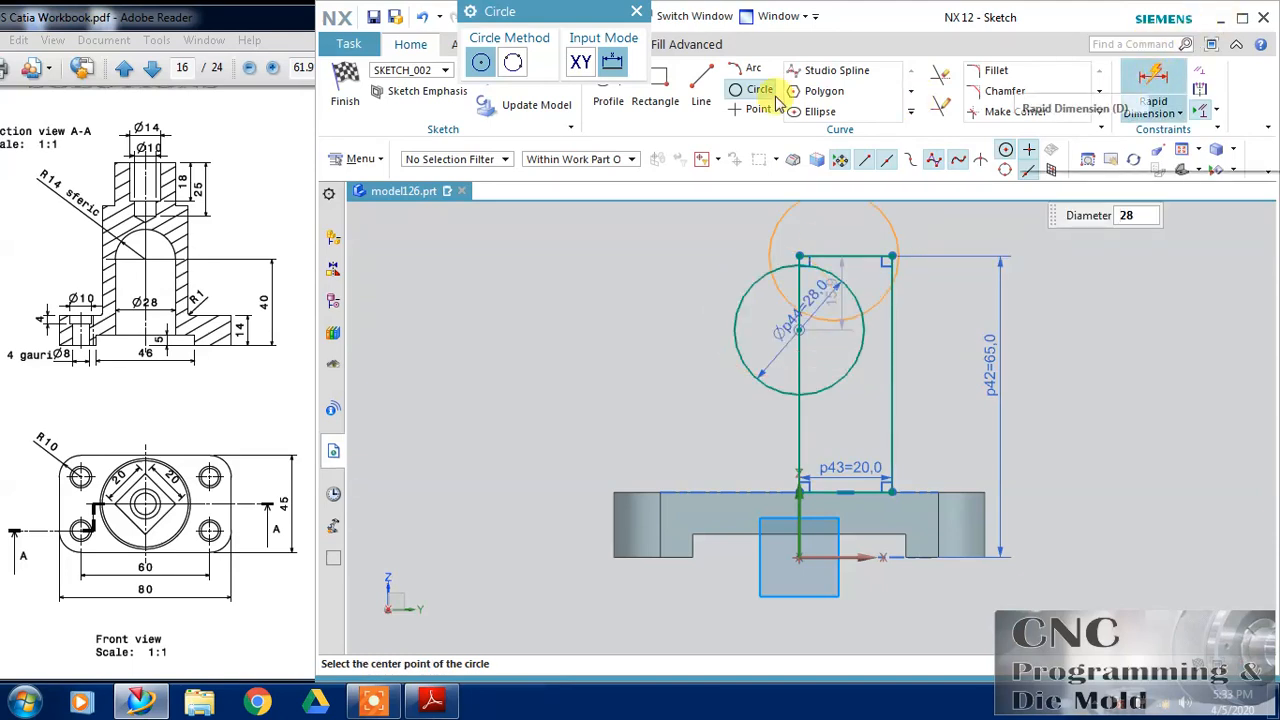
Step: Sketch a vertical line about 38.6 mm long from the circle's right quadrant down past the rectangle's bottom edge
left_click(702, 85)
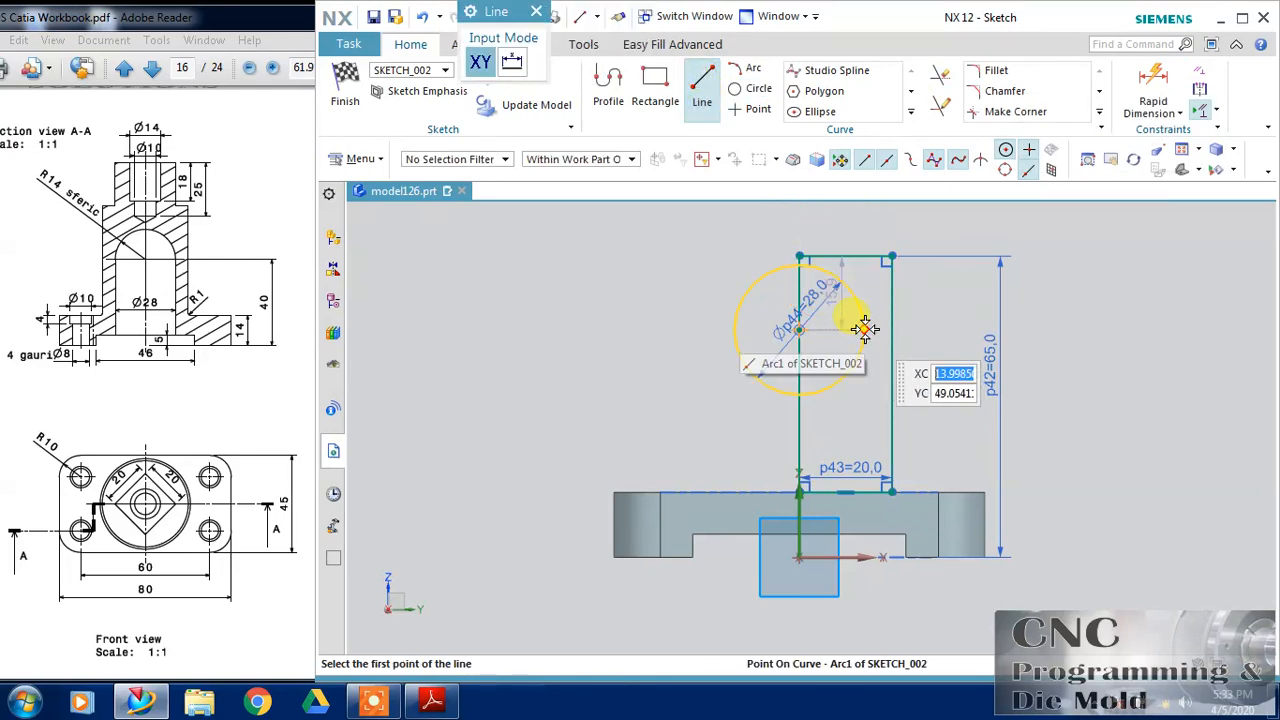
left_click(862, 329)
left_click(860, 508)
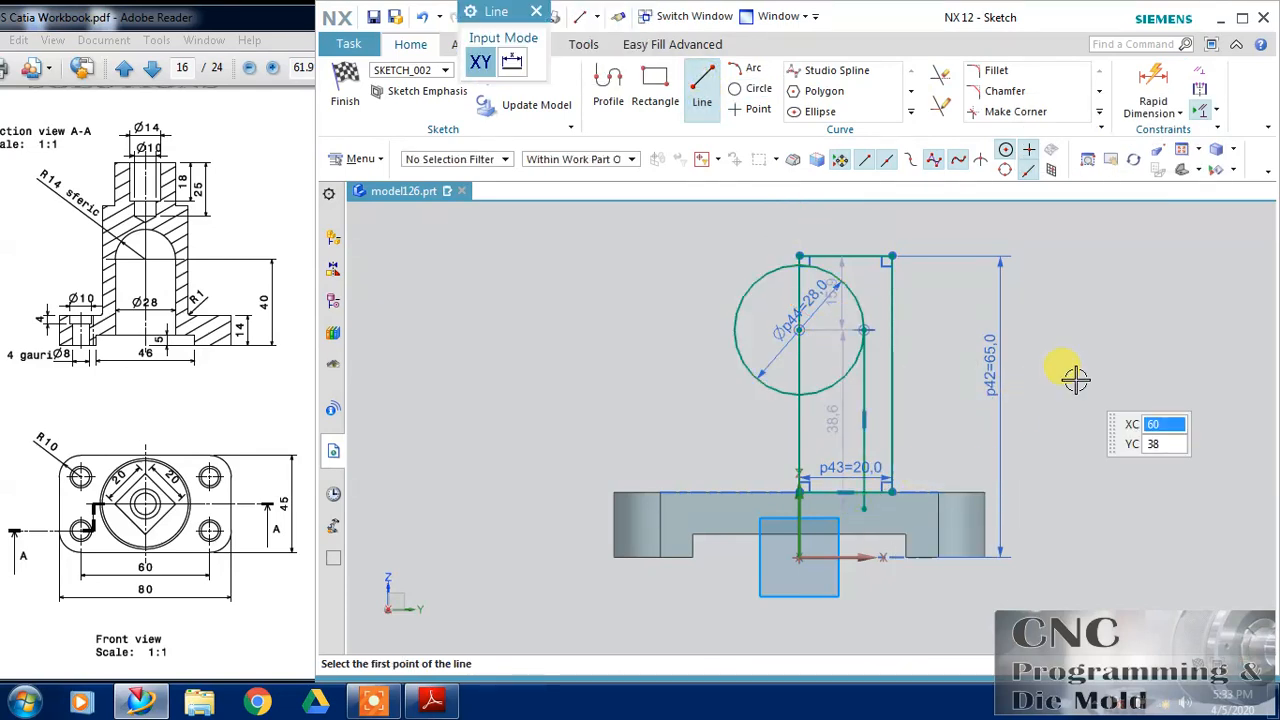
key("Escape")
Step: Trim the bottom edge inside the bore line, the bore line's overhang, and the left edge below the circle
left_click(936, 76)
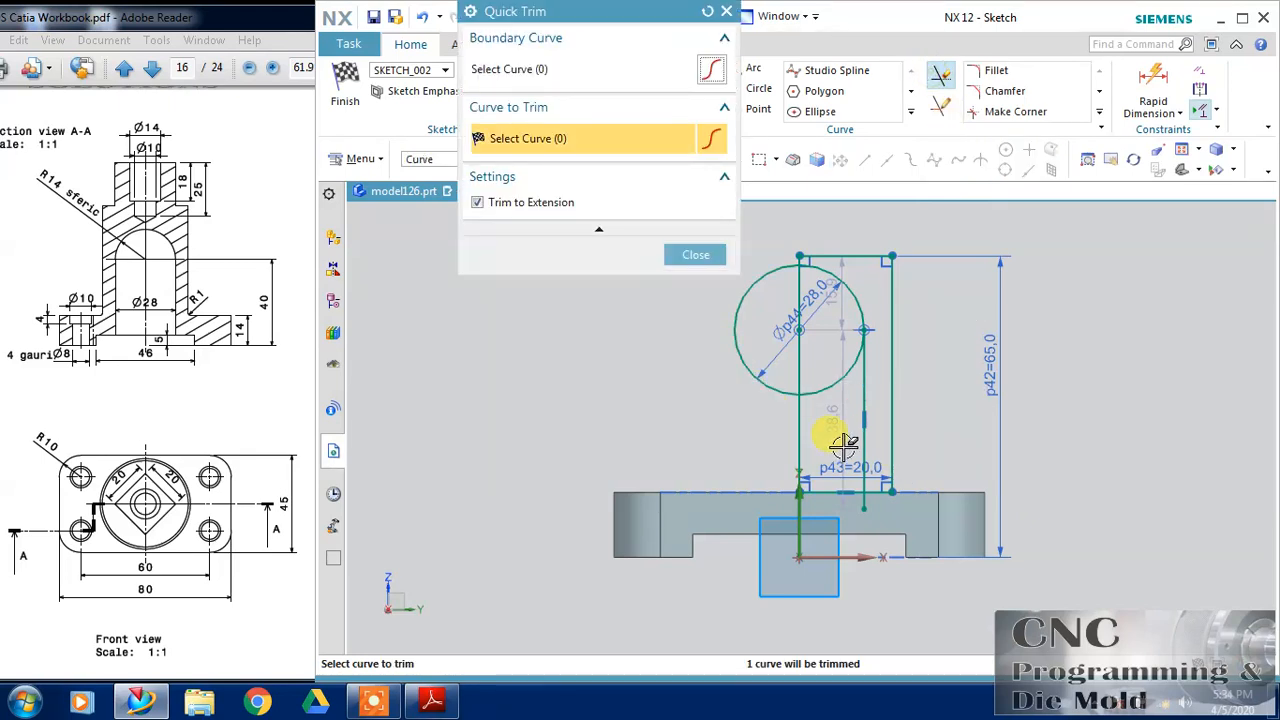
left_click(824, 481)
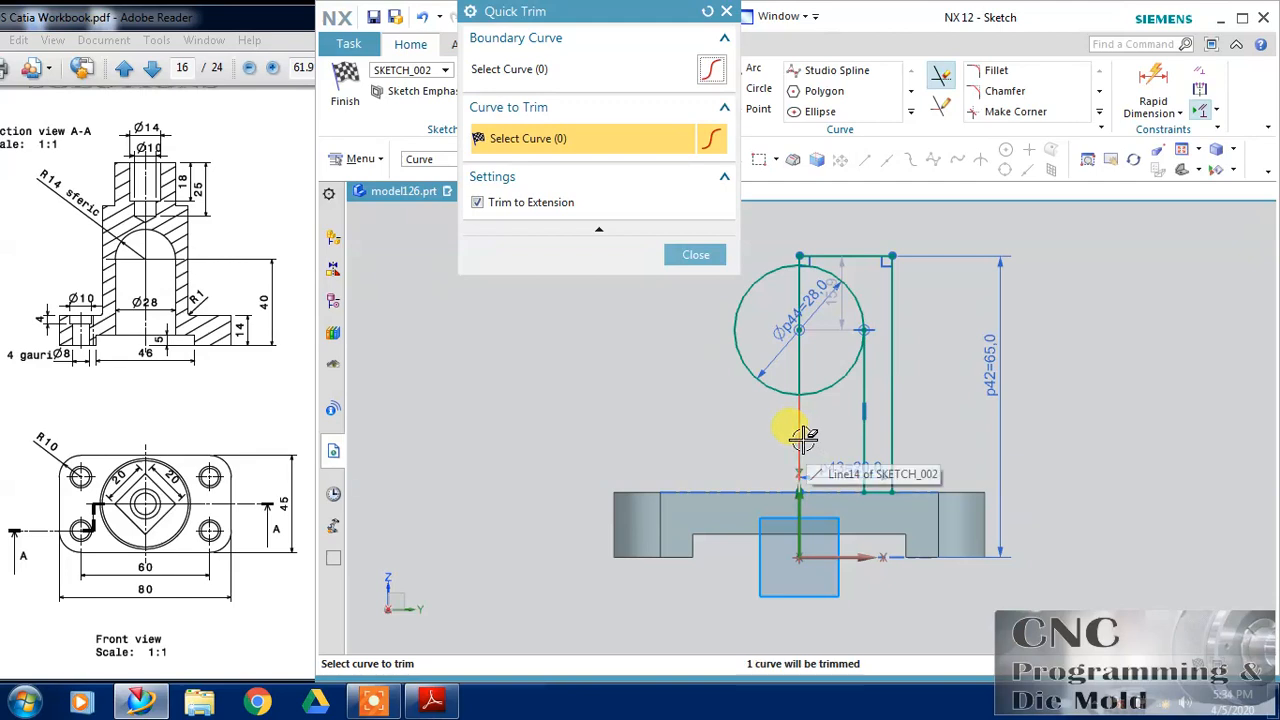
left_click(792, 452)
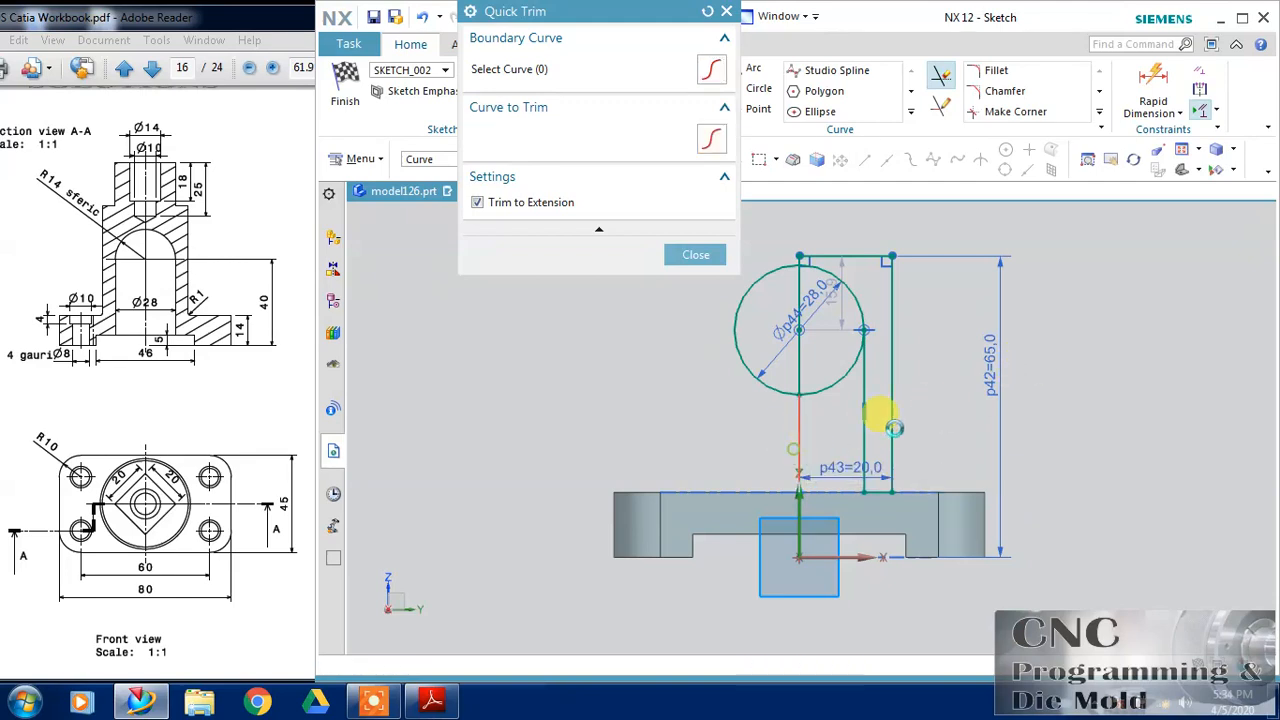
key("Escape")
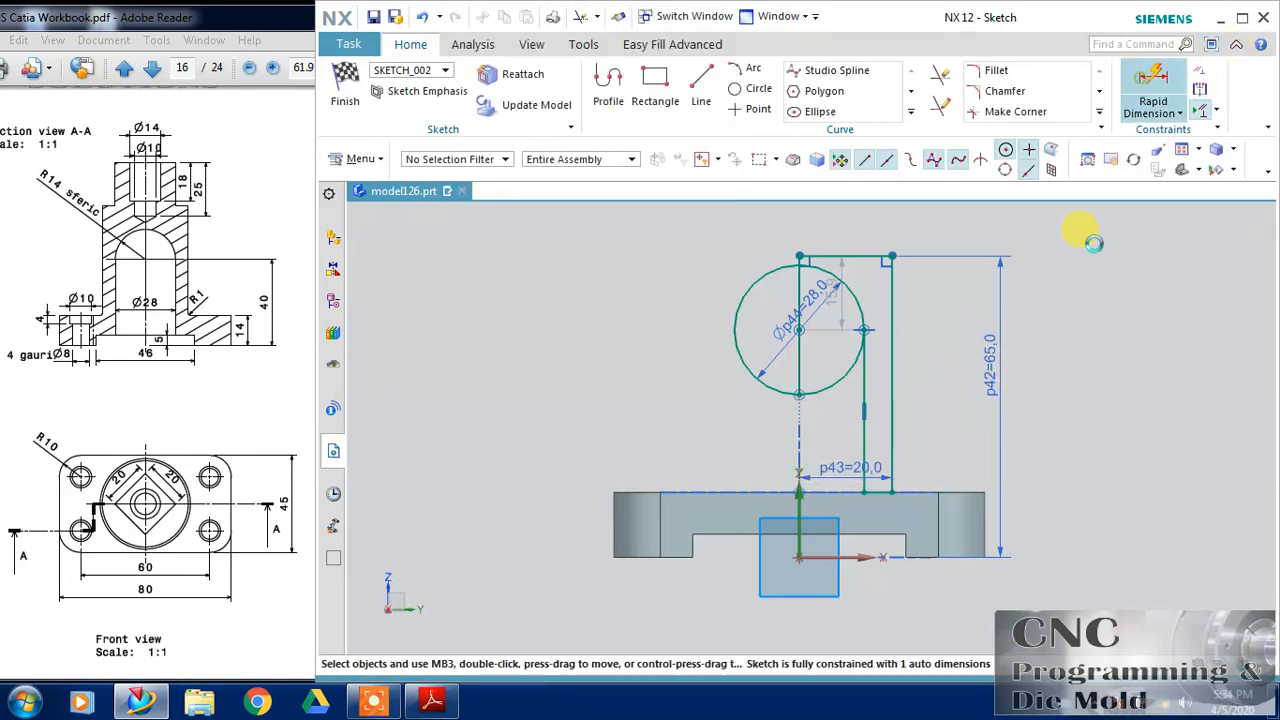
Step: Dimension the circle's centre 40 mm above the base's bottom line
left_click(797, 330)
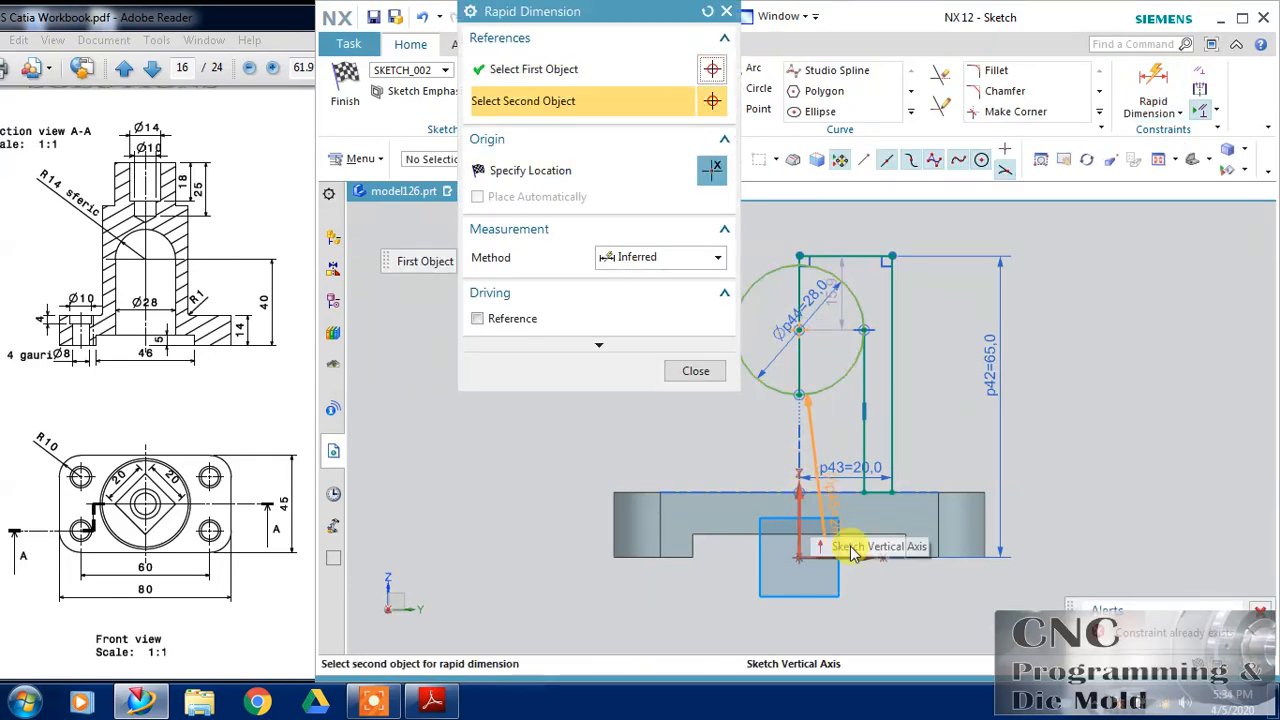
left_click(810, 555)
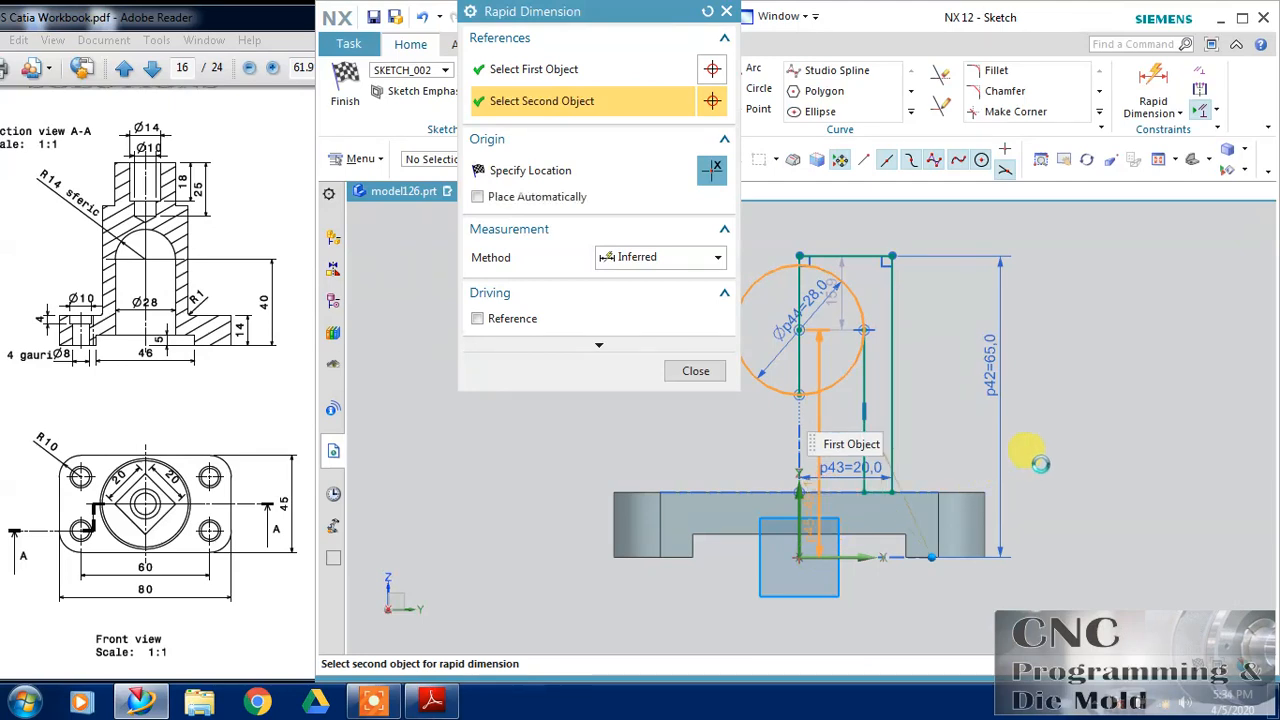
left_click(1046, 455)
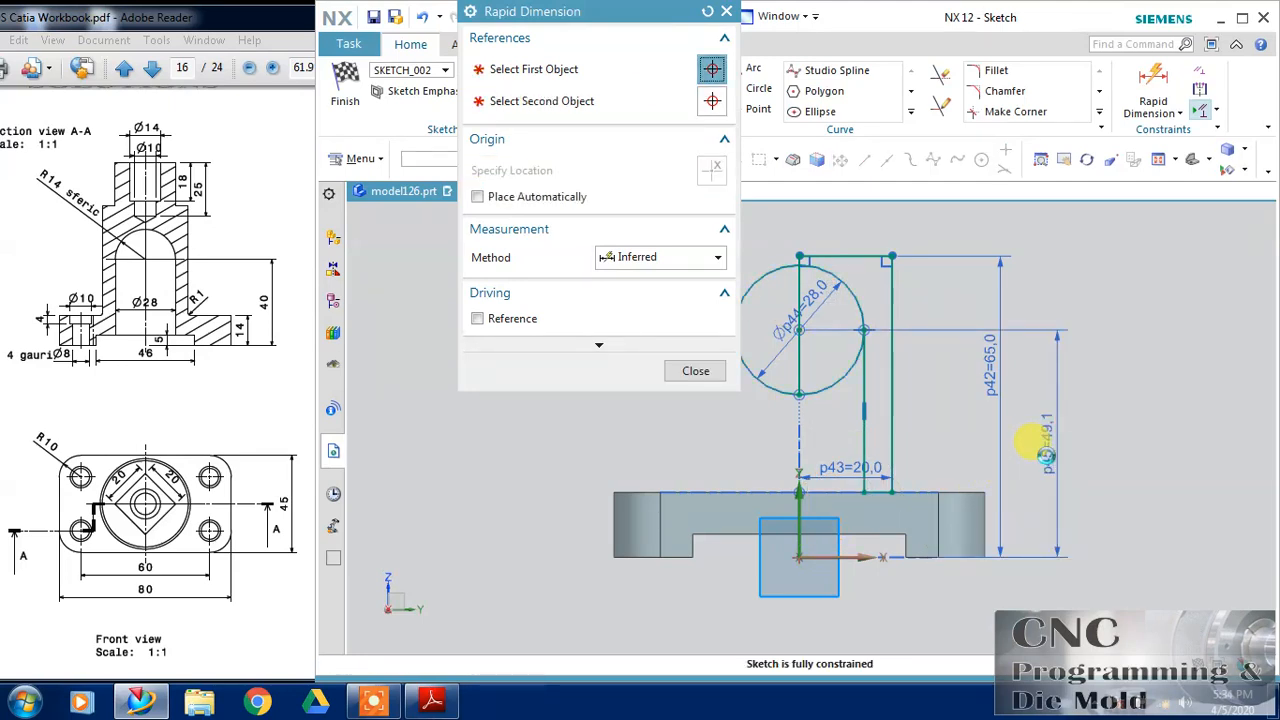
type("40")
key("Return")
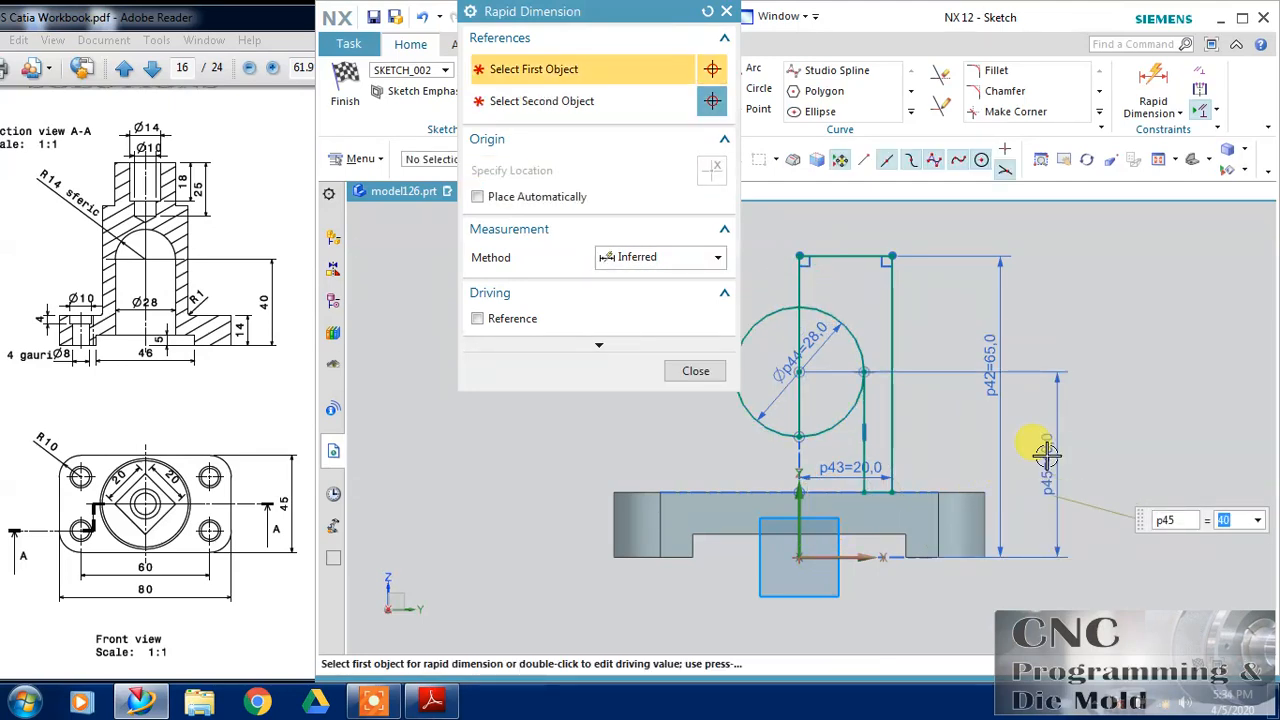
left_click(697, 373)
Step: Trim the circle to its upper-right quarter arc, remove the axis segment inside it, and finish the sketch
left_click(940, 77)
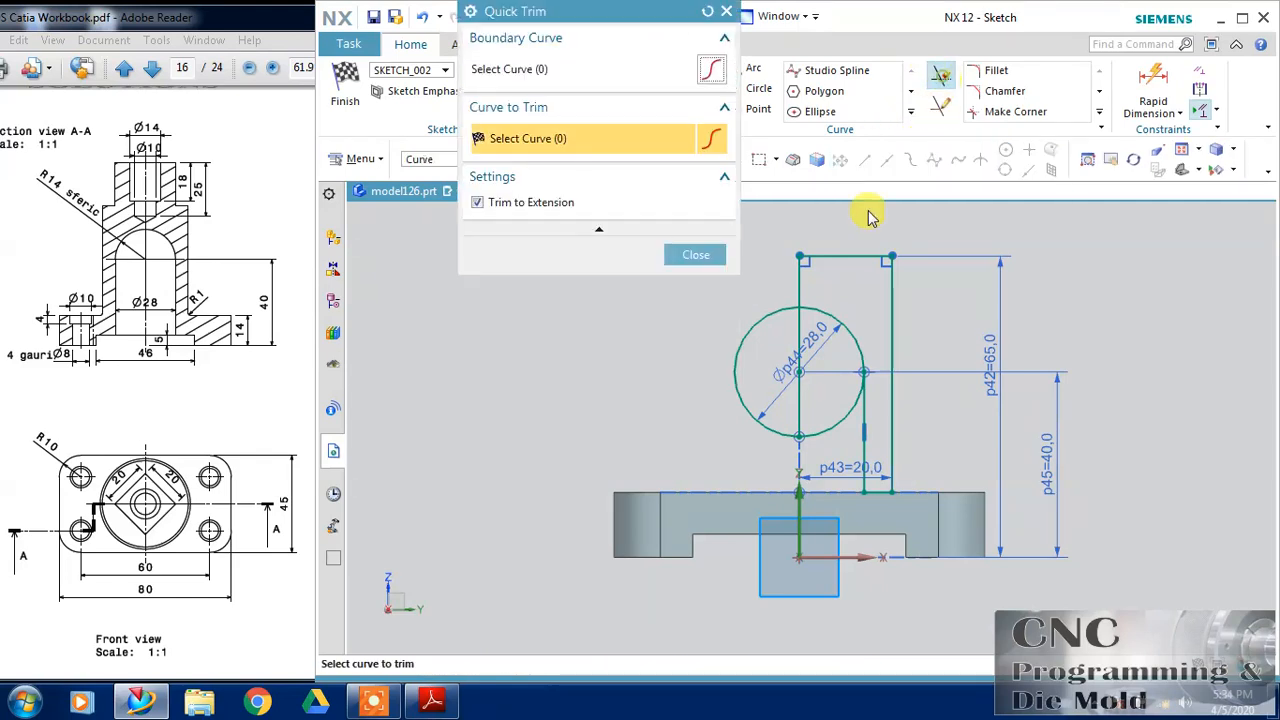
left_click(774, 311)
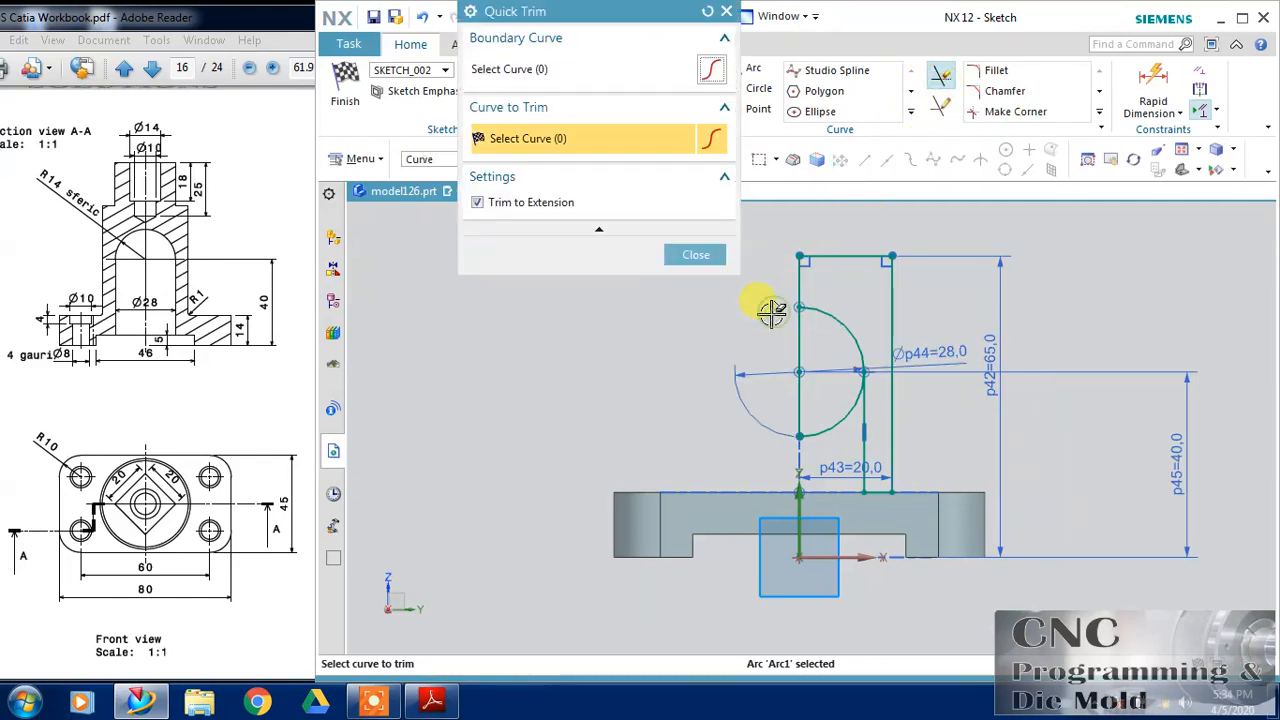
left_click(830, 429)
left_click(806, 411)
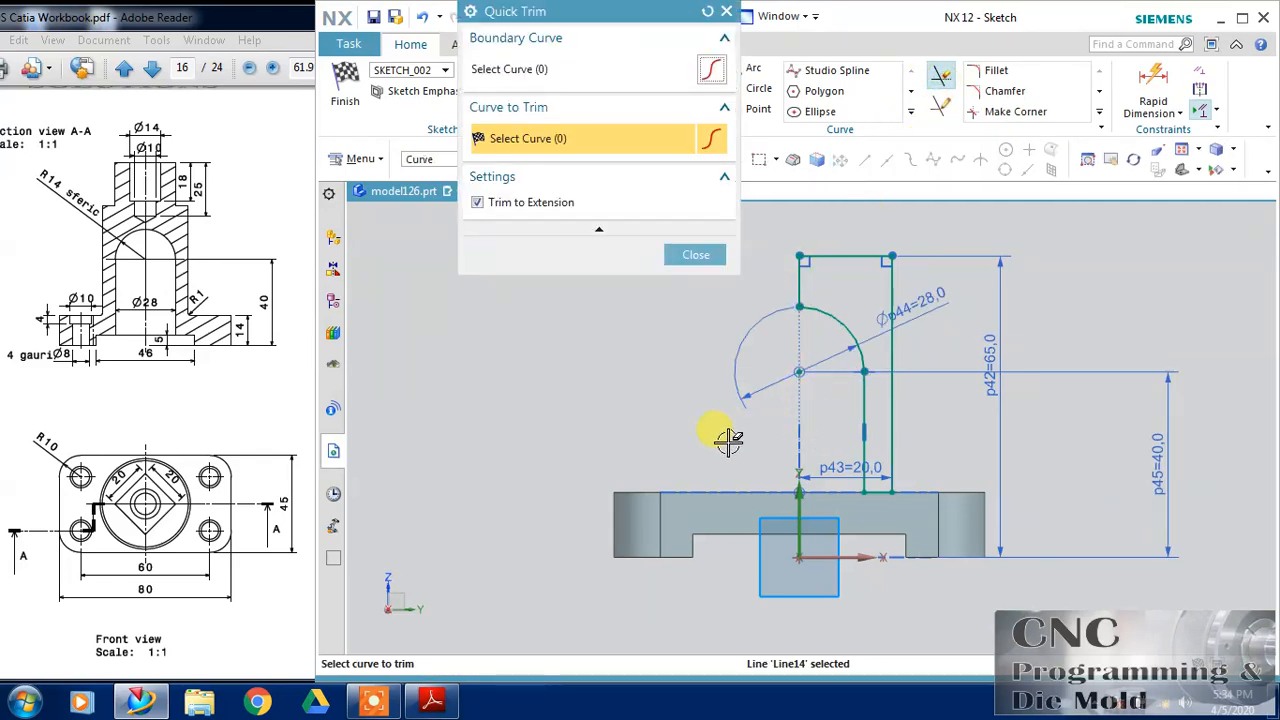
left_click(668, 255)
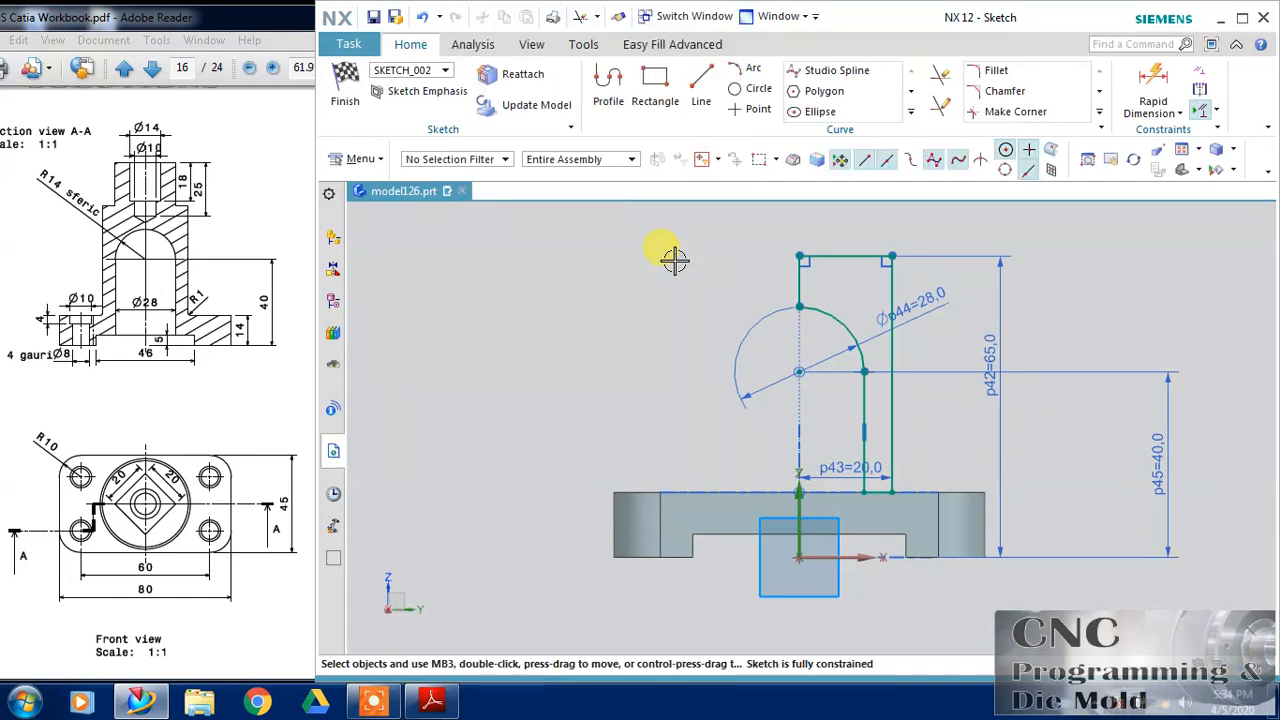
left_click(345, 100)
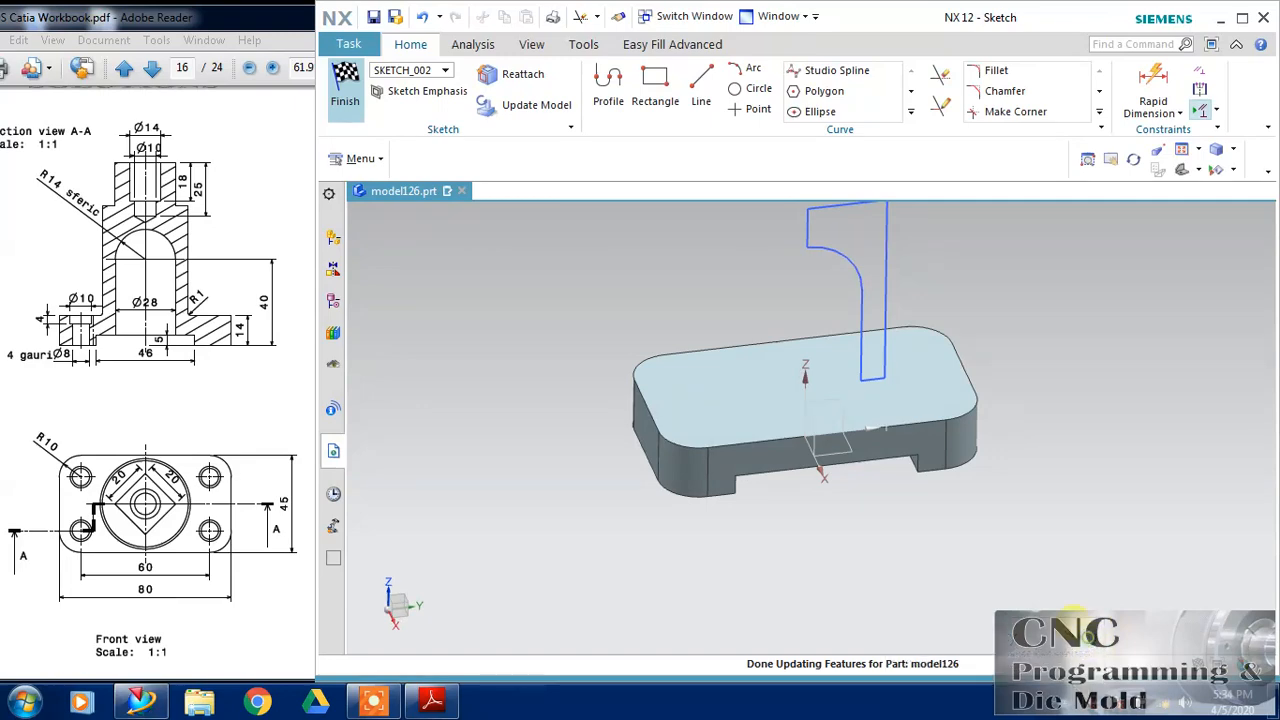
Step: Revolve the half profile 360° about its inner vertical edge and unite it with the base plate
left_click(435, 113)
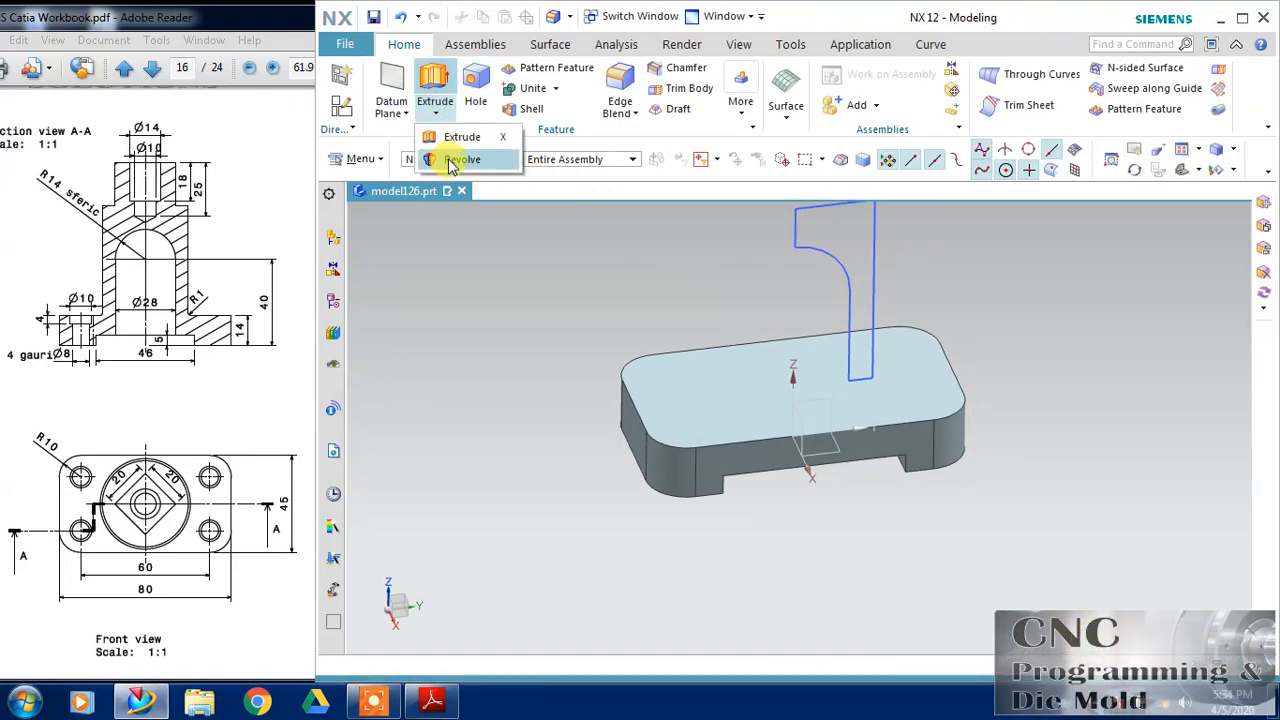
left_click(452, 162)
left_click(830, 262)
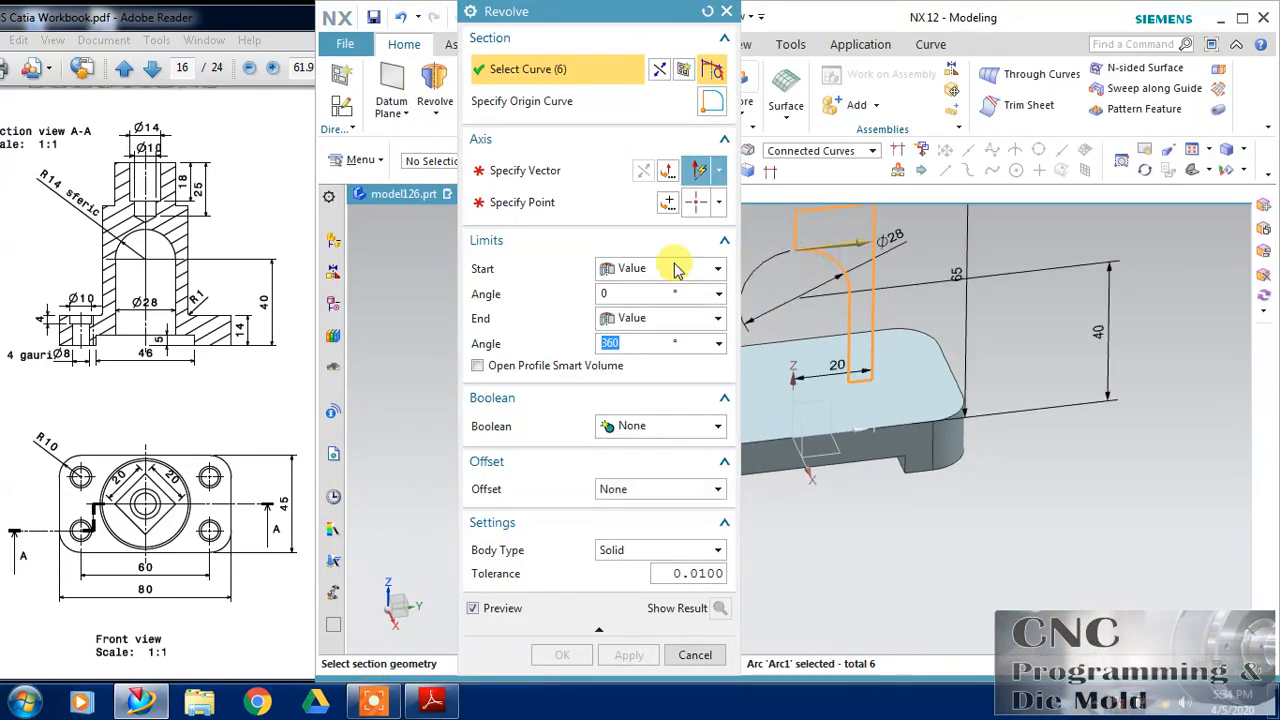
left_click(582, 176)
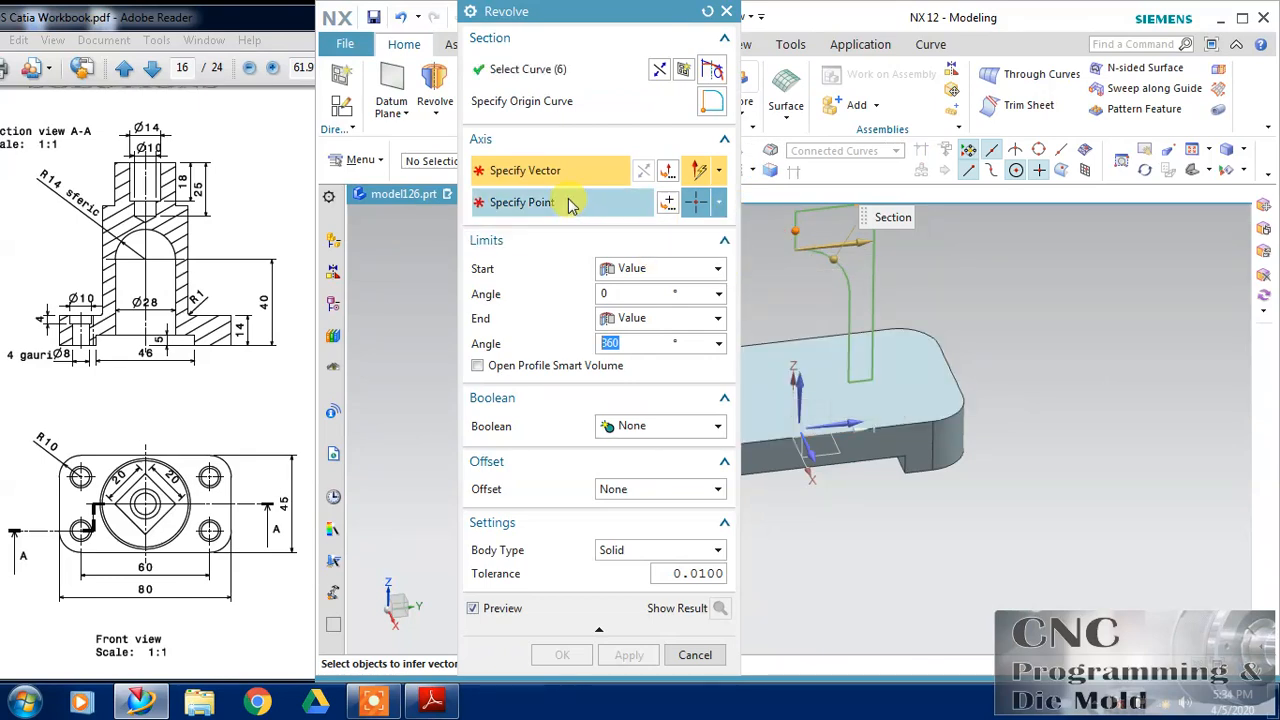
scroll(797, 218, "up", 7)
left_click(788, 230)
scroll(833, 455, "down", 1)
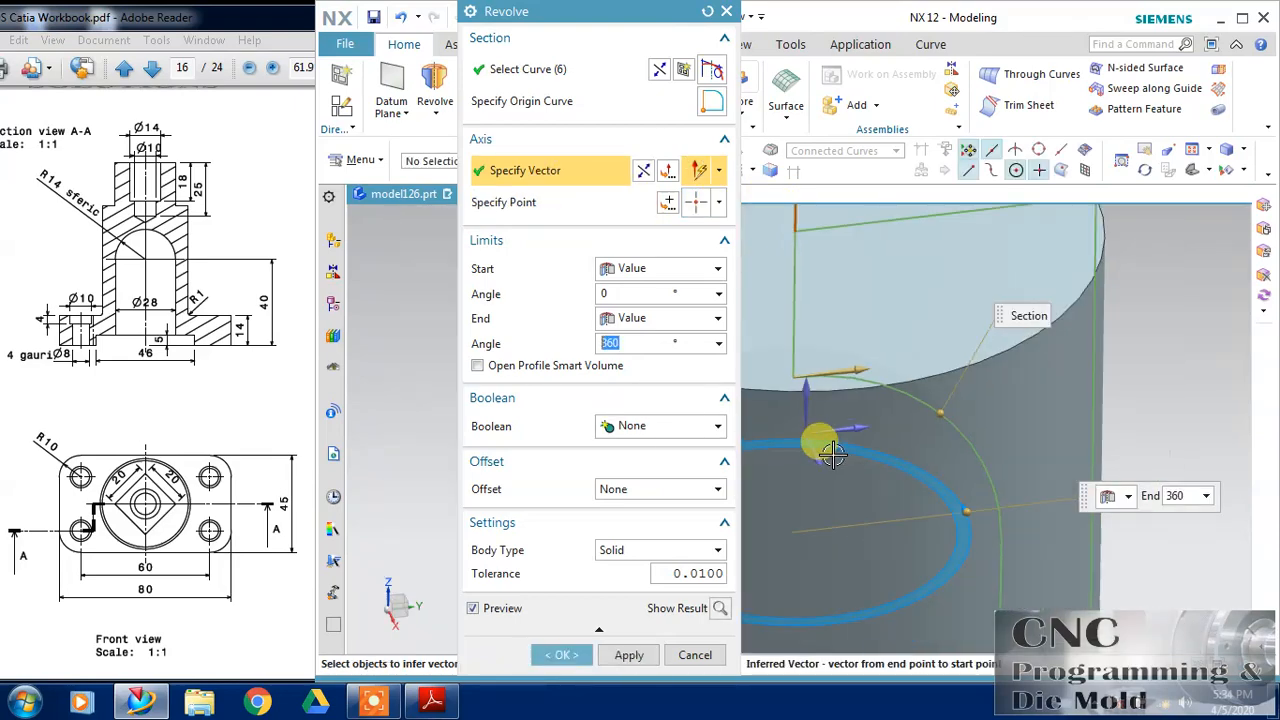
scroll(833, 455, "down", 4)
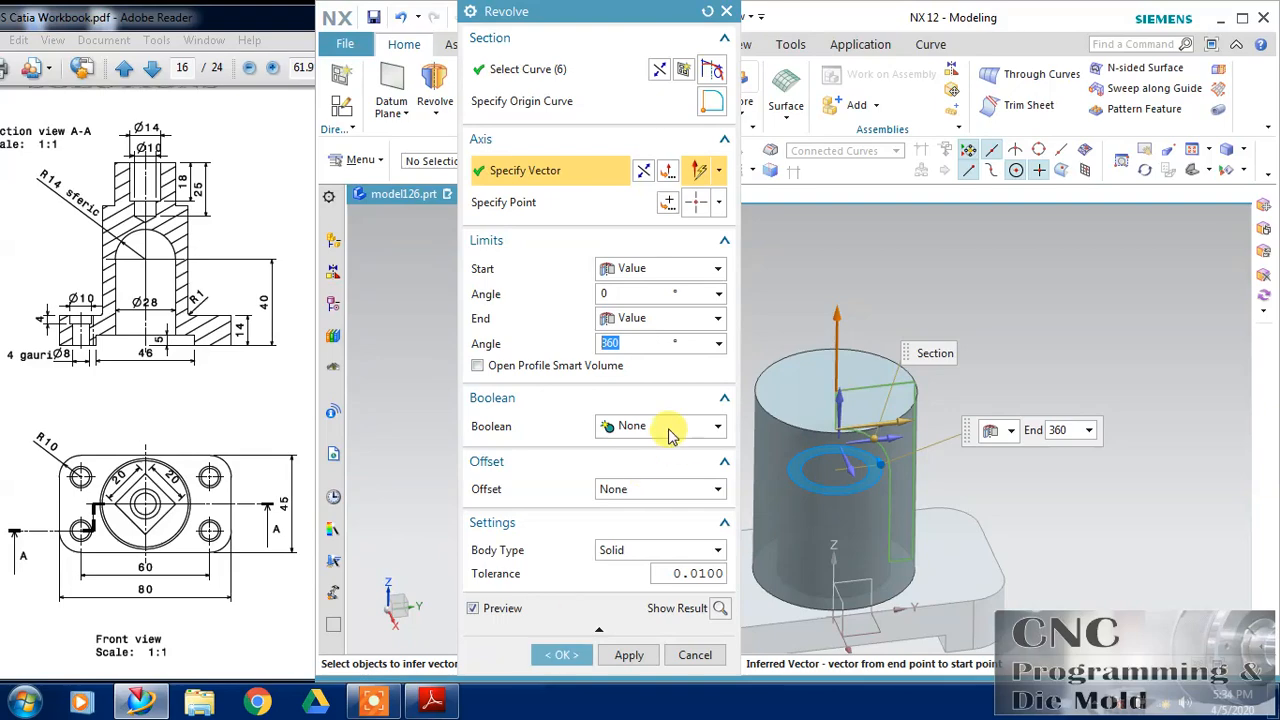
left_click(670, 430)
left_click(628, 466)
left_click(562, 655)
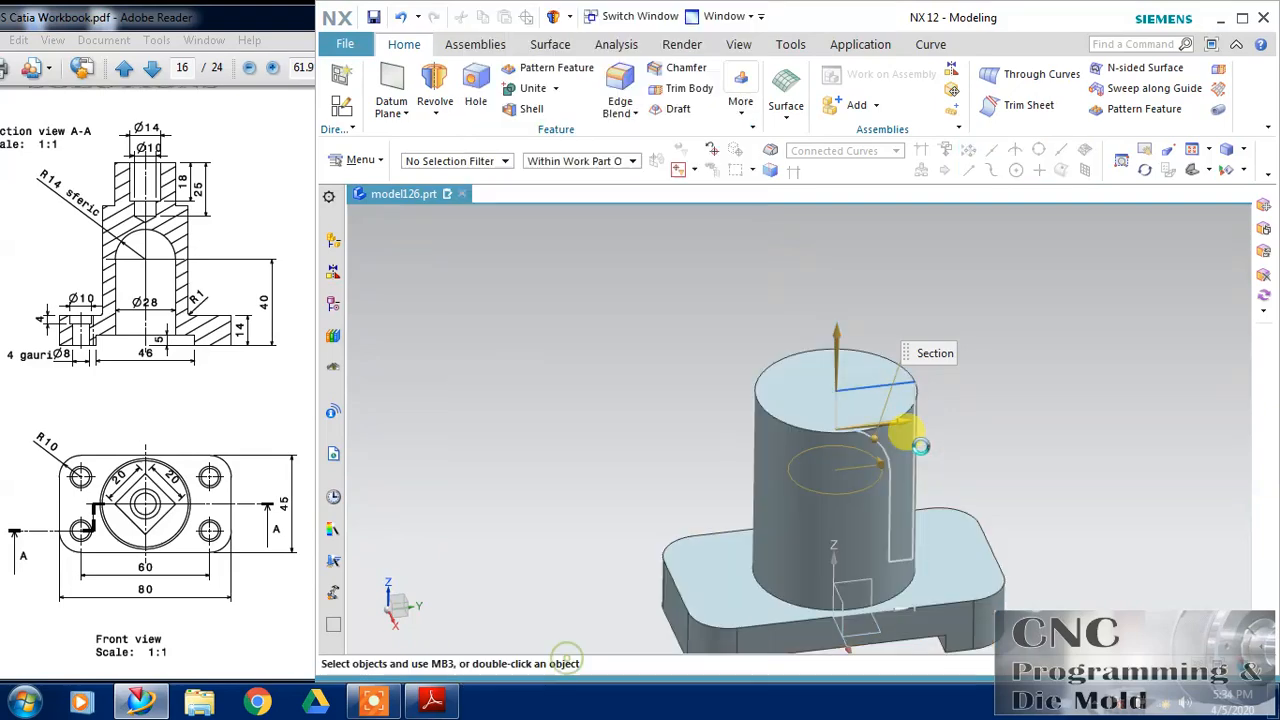
Step: Create a one-plane section view through the part, normal to the X axis at zero offset
middle_click_drag(1008, 408, 978, 306)
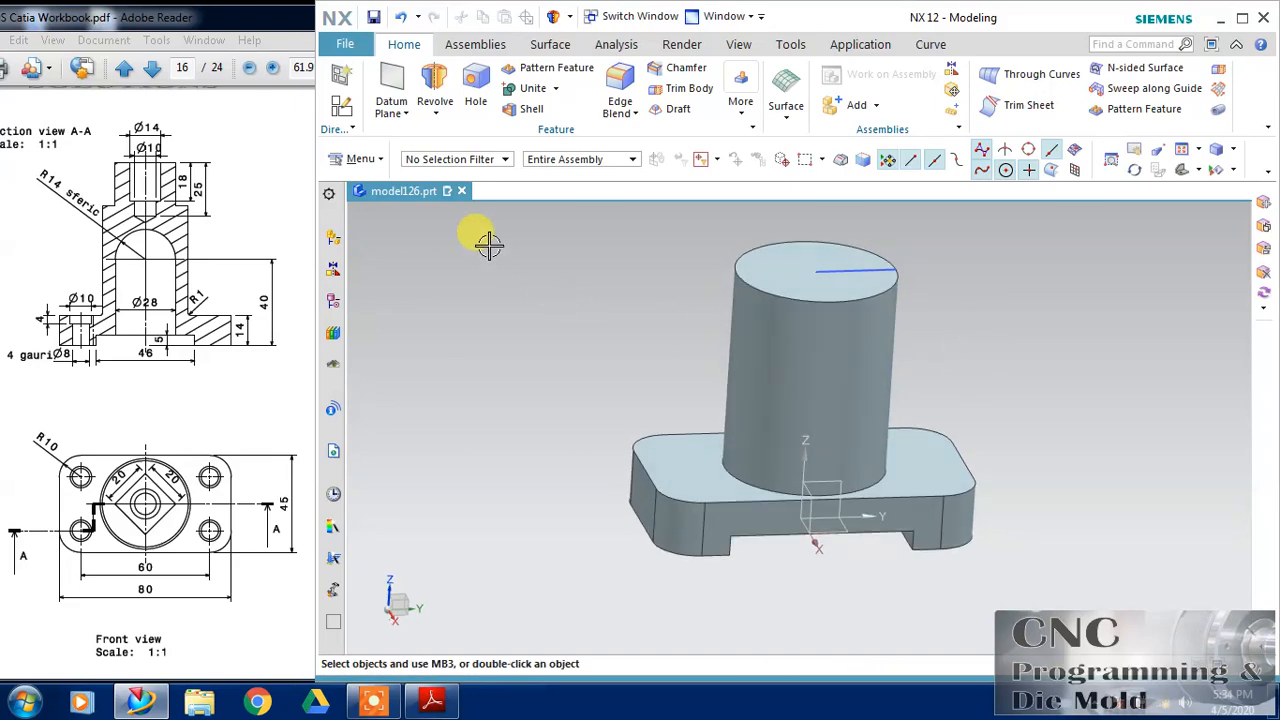
left_click(361, 159)
mouse_move(386, 229)
left_click(561, 258)
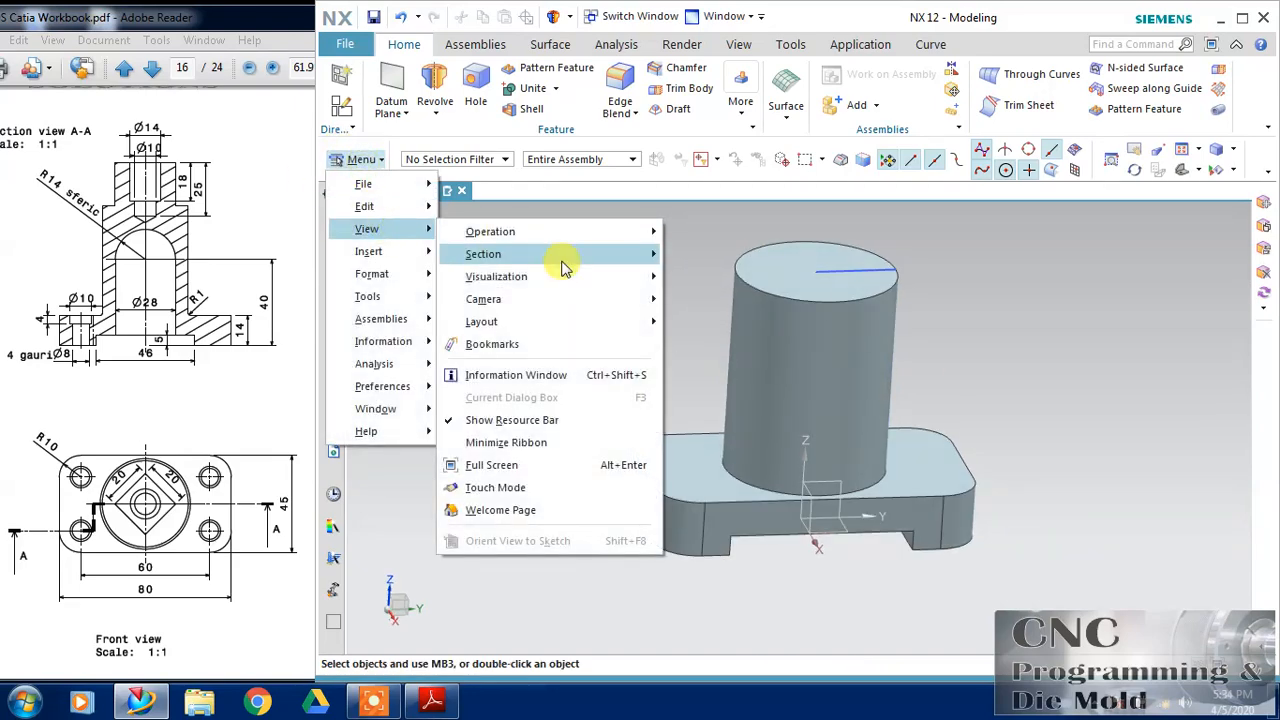
left_click(692, 301)
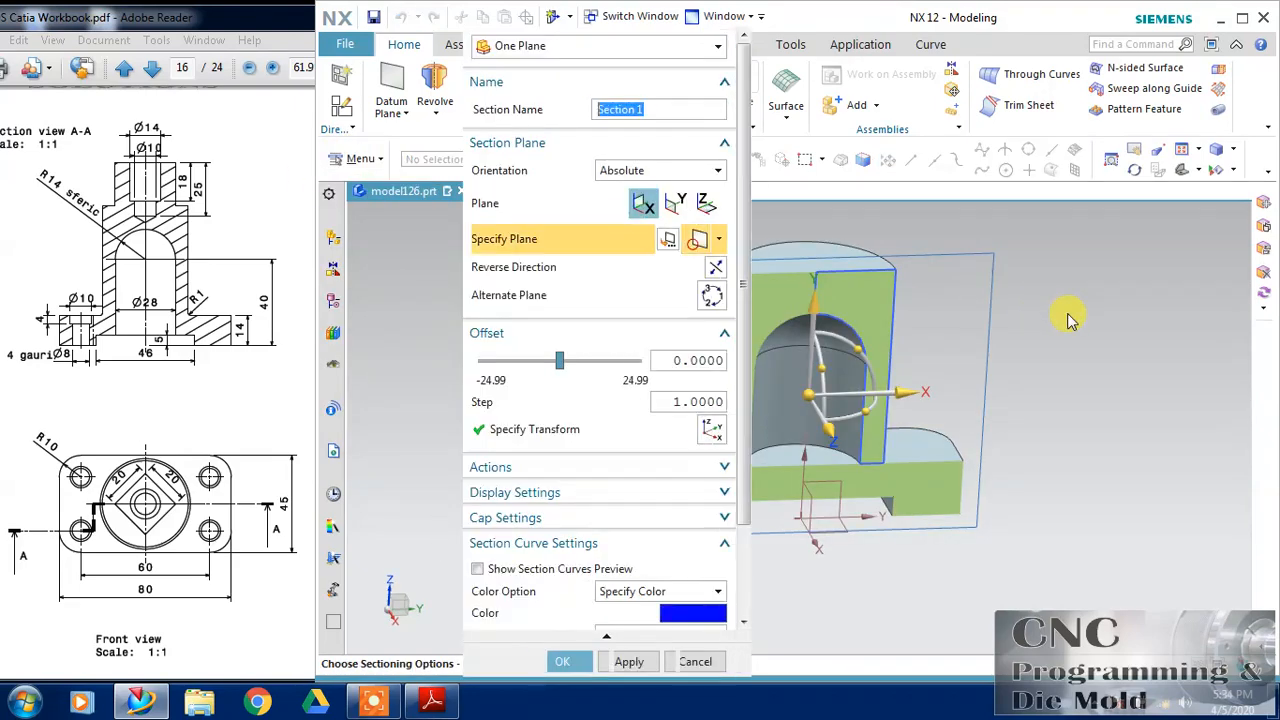
left_click(578, 662)
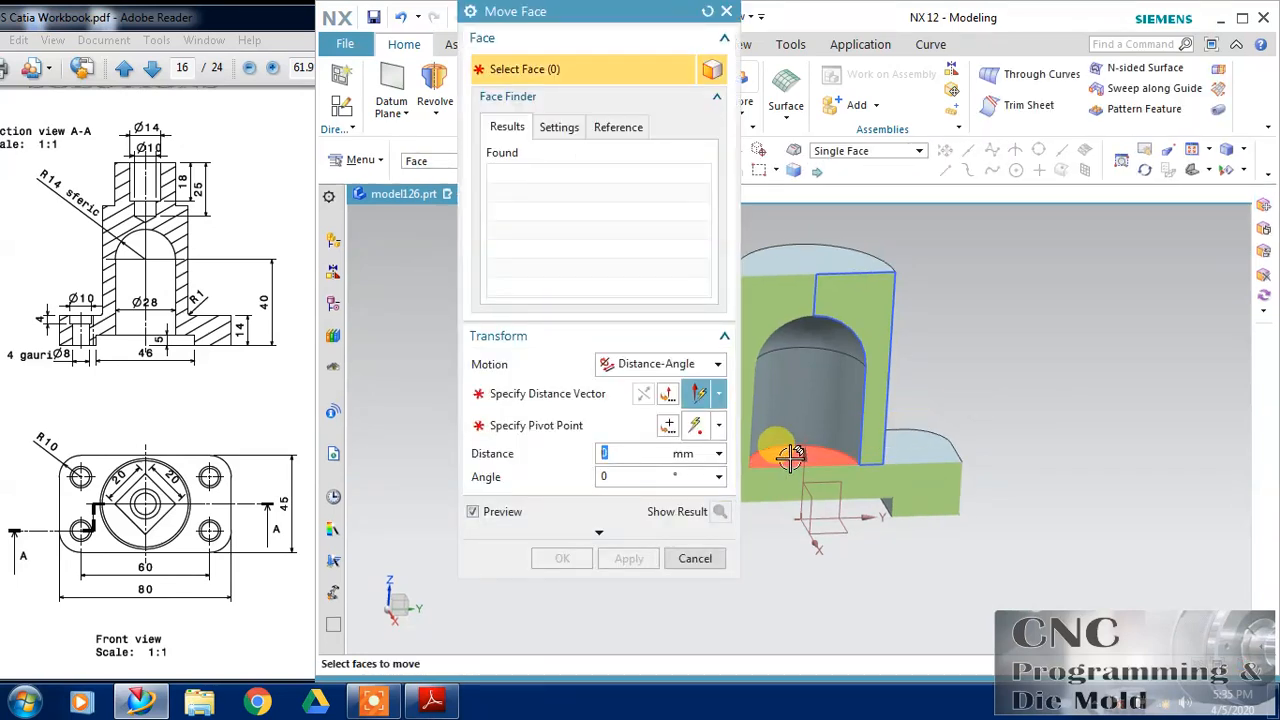
Step: Move the bore's floor face 24 mm downward so the bore opens through the base plate
left_click(790, 456)
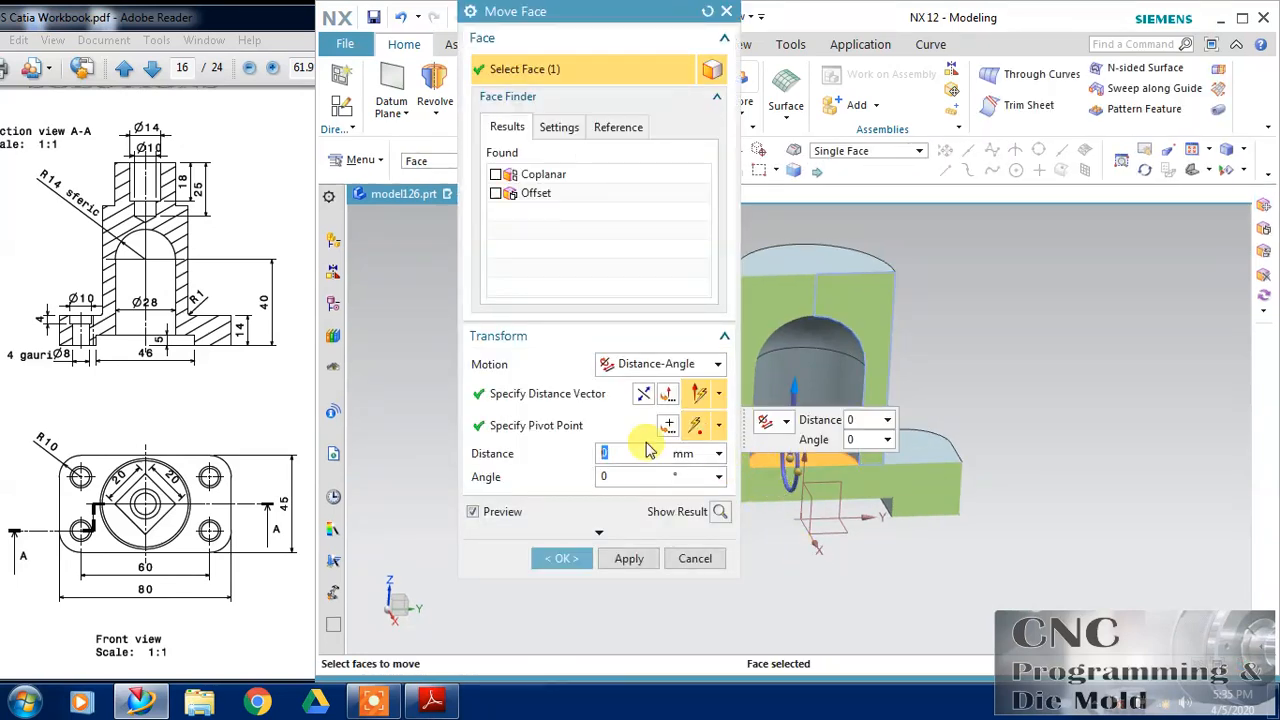
left_click_drag(785, 533, 785, 622)
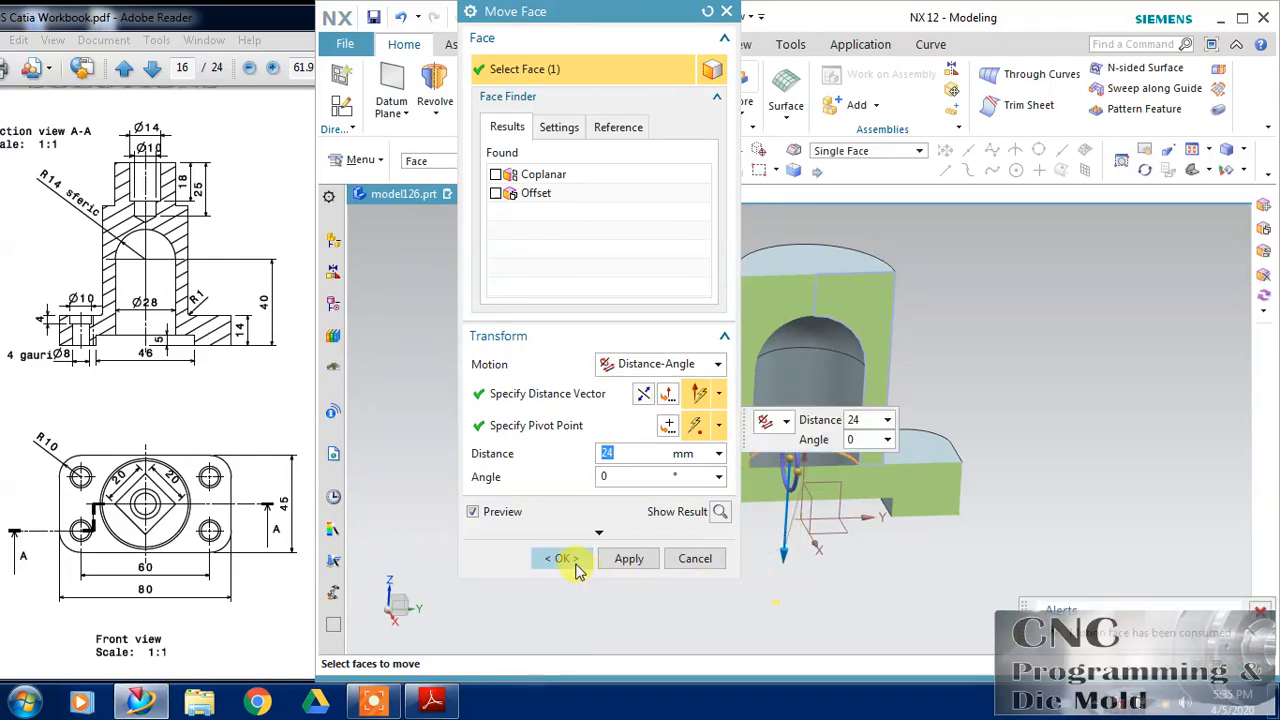
left_click(577, 566)
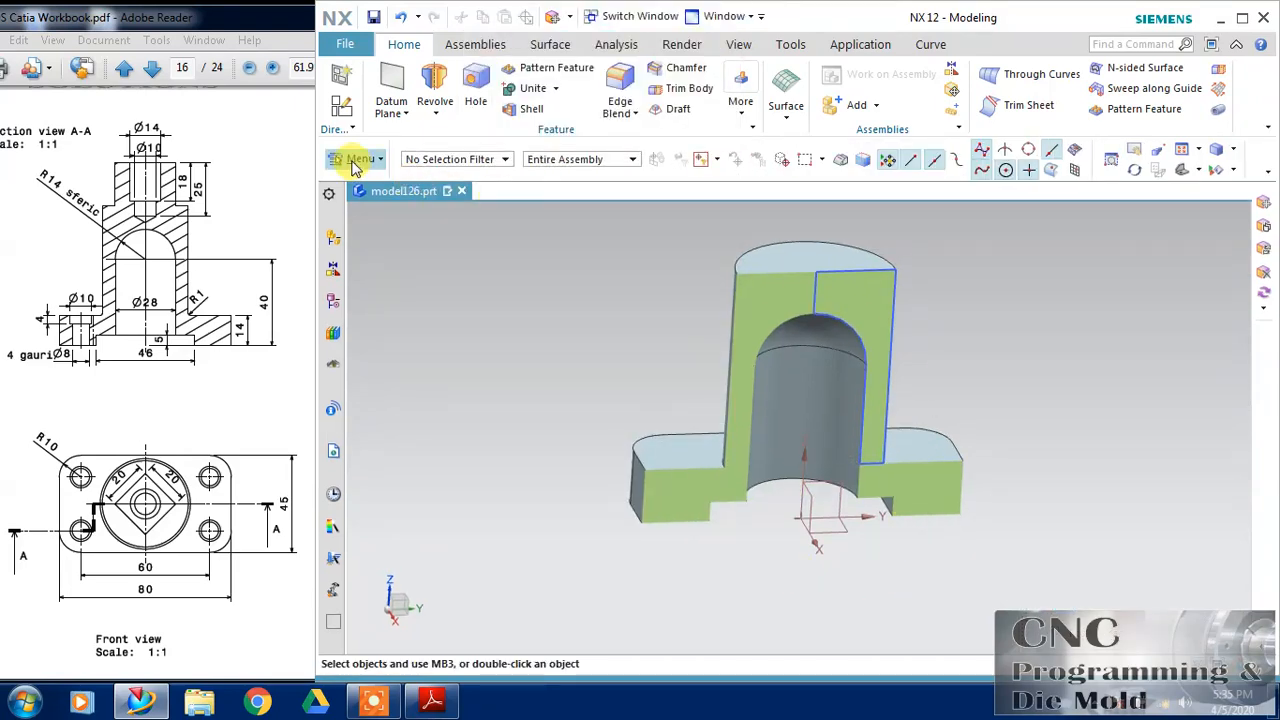
Step: Turn off the section clipping to display the whole part
left_click(355, 167)
mouse_move(366, 229)
mouse_move(483, 254)
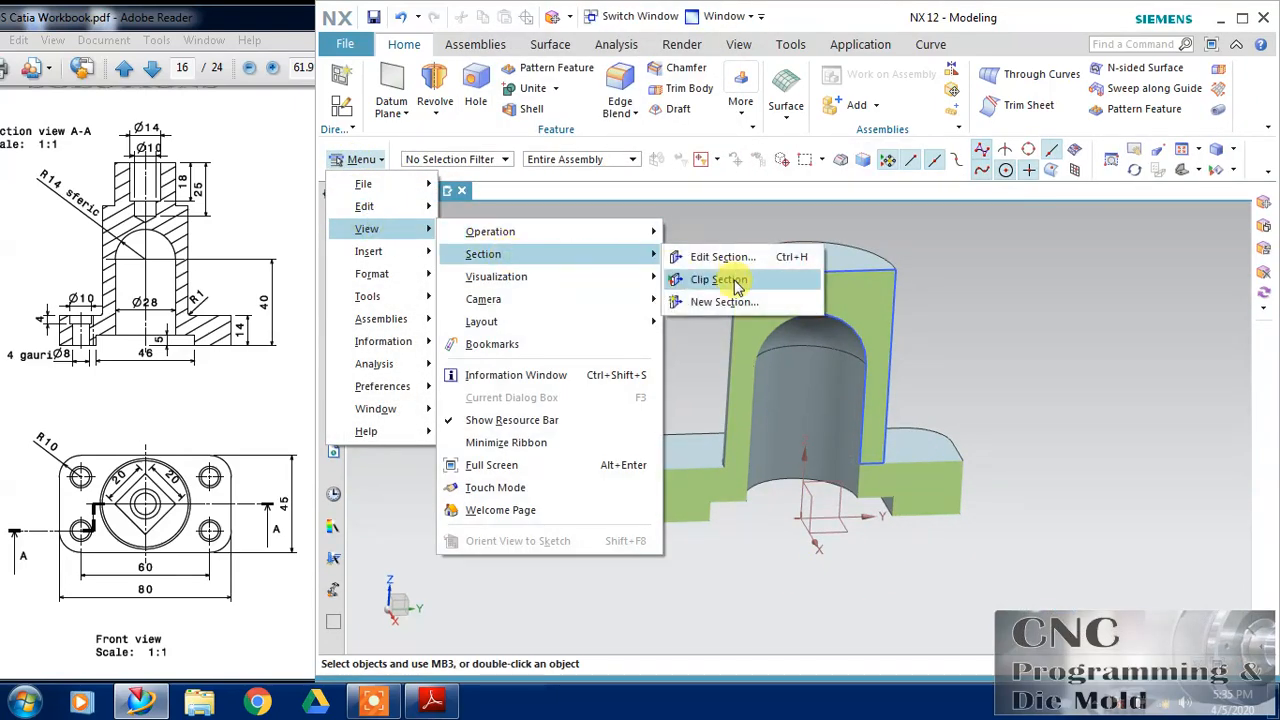
left_click(737, 285)
Step: Create a sketch on the cylinder's top face with the Y direction as its horizontal reference
middle_click_drag(1029, 414, 1002, 428)
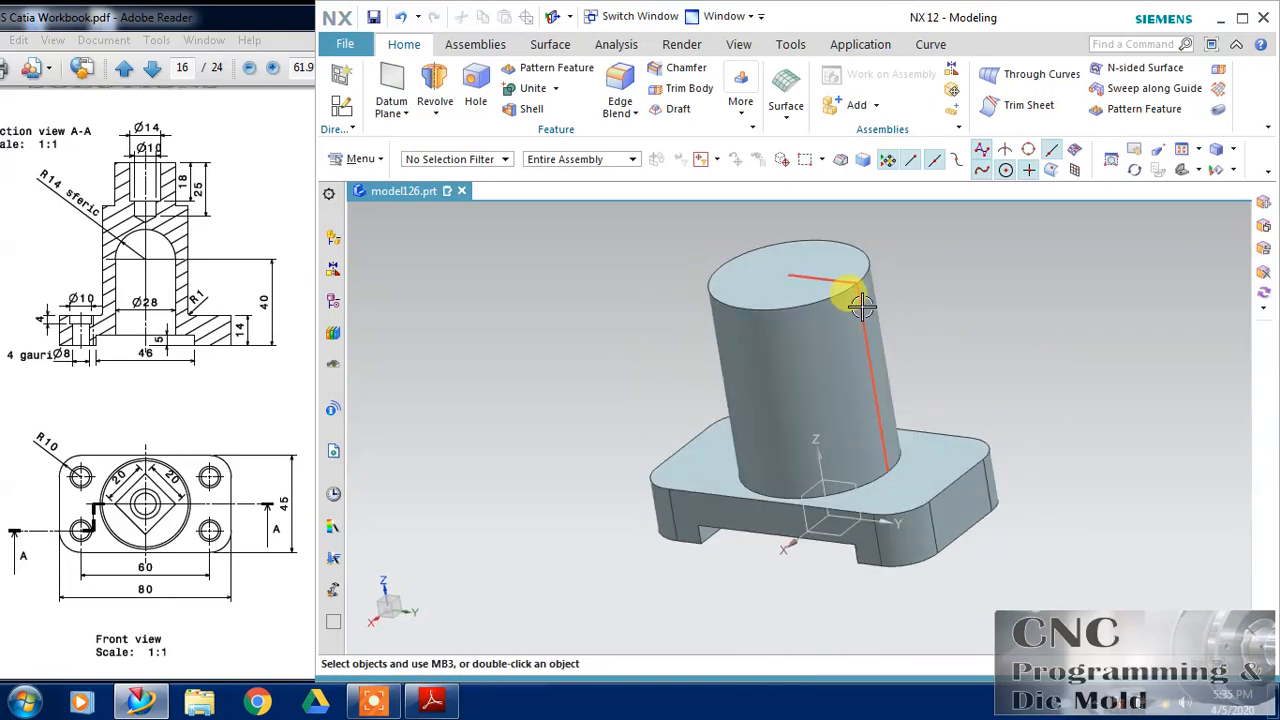
middle_click_drag(900, 343, 1000, 315)
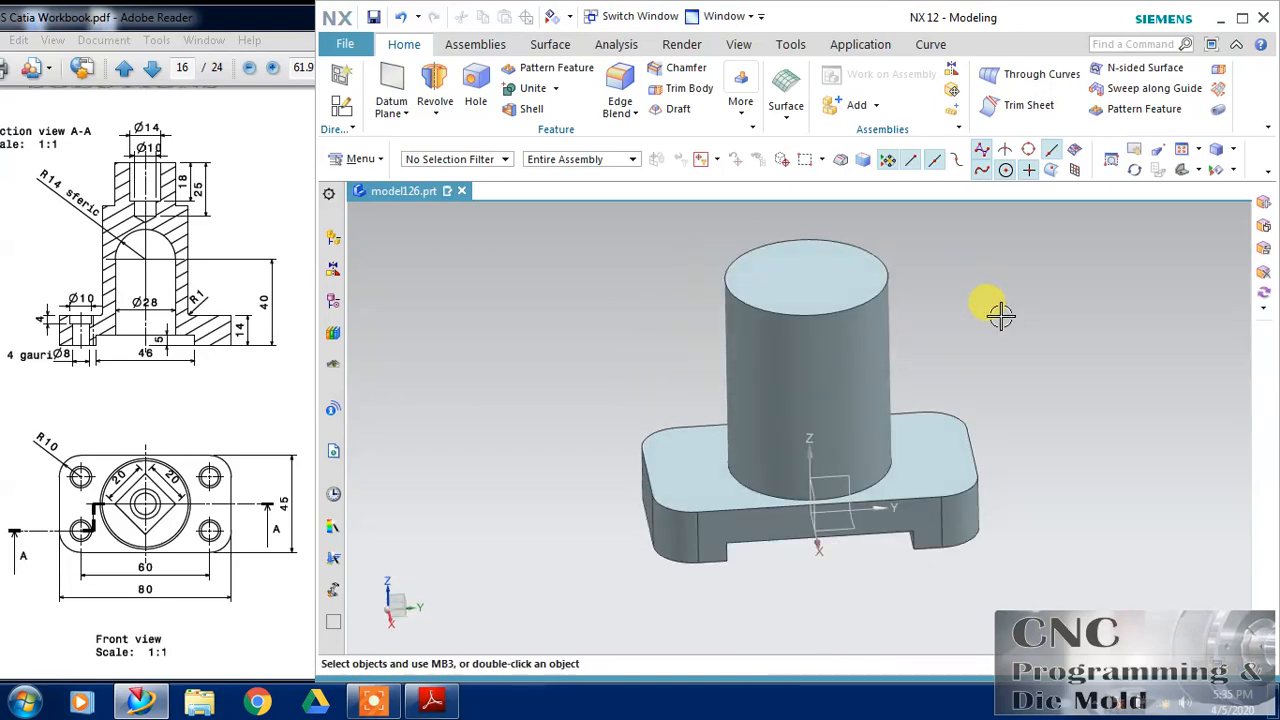
left_click(341, 105)
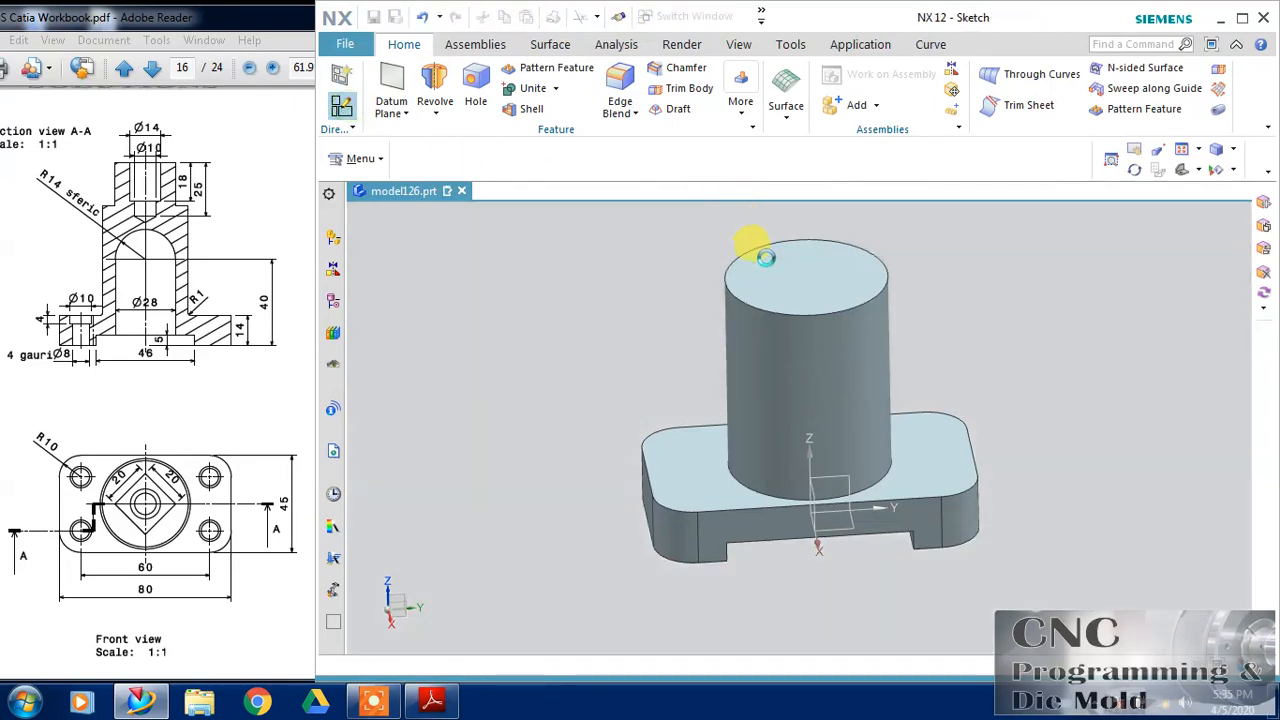
left_click(809, 284)
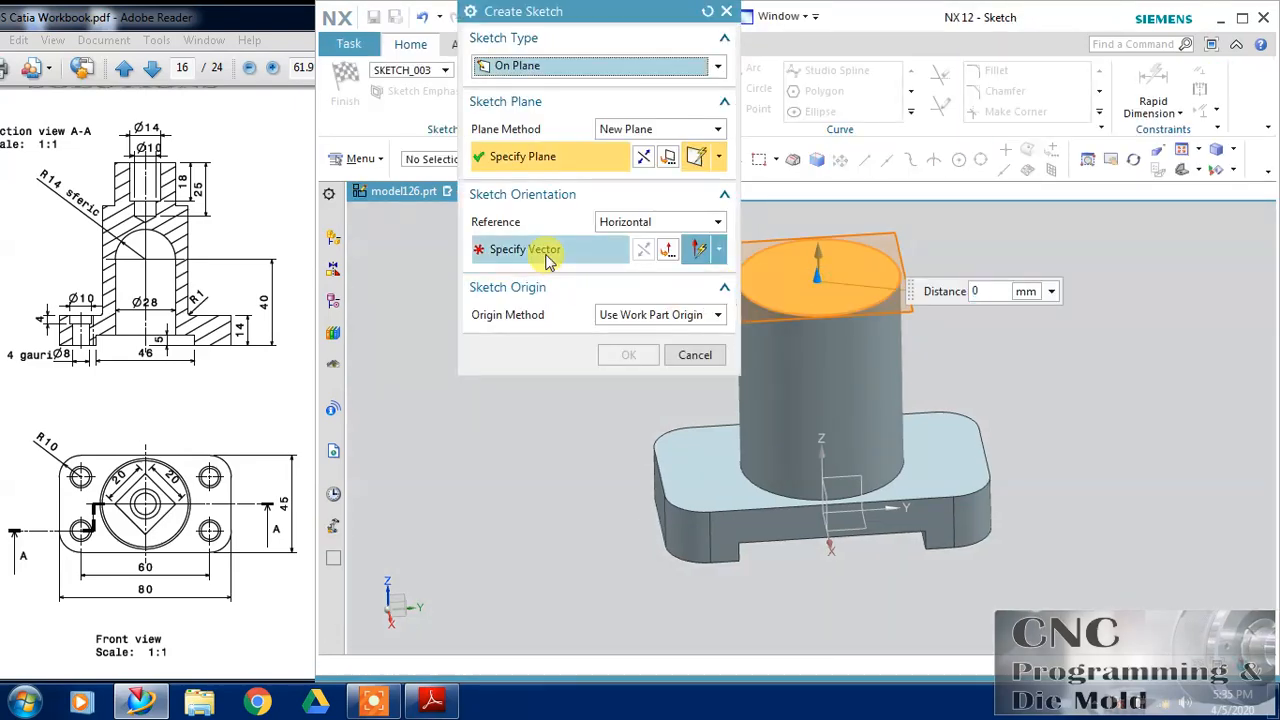
left_click(548, 258)
left_click(857, 422)
left_click(625, 355)
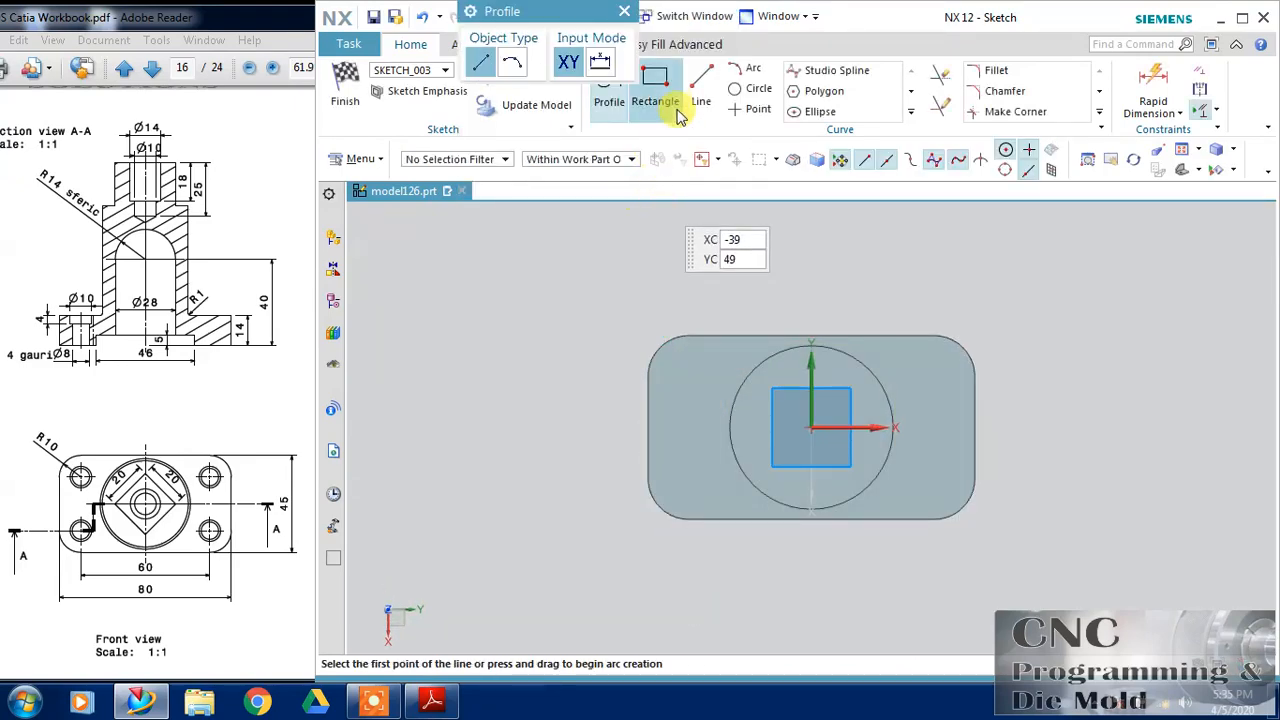
Step: Sketch a 20 × 20 mm square centred on the sketch origin and rotated 45°, and finish the sketch
left_click(656, 88)
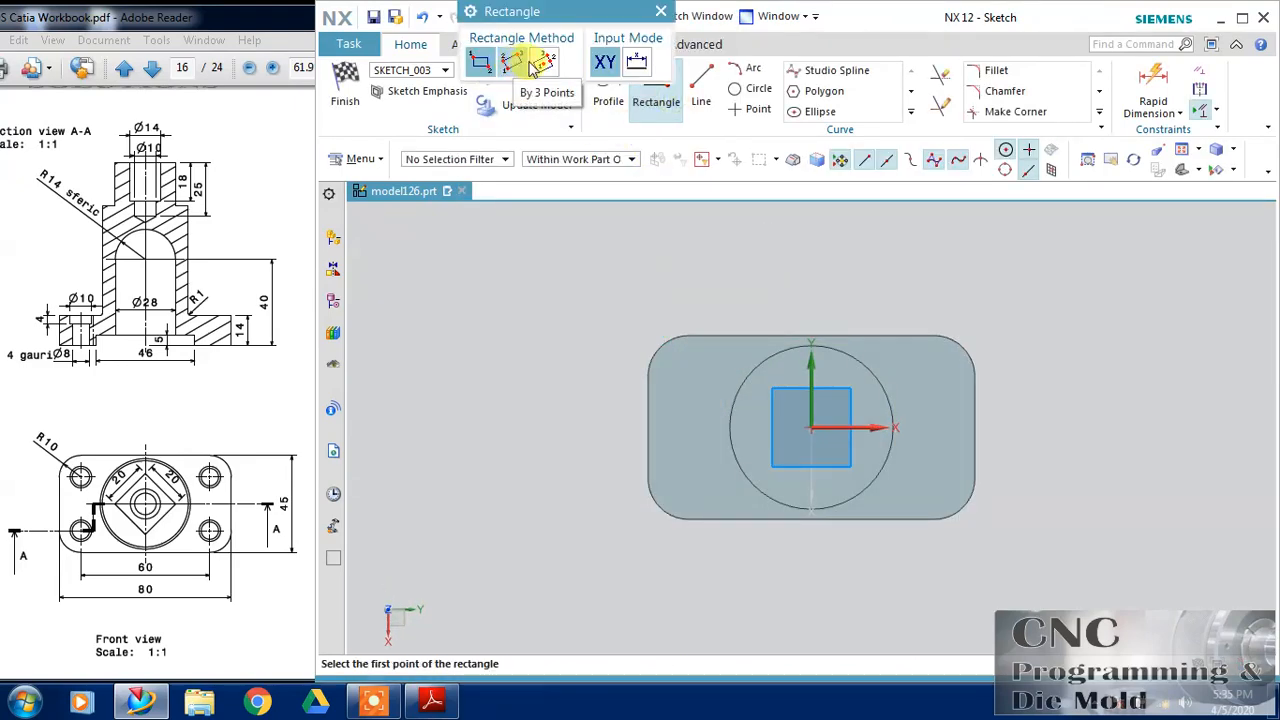
left_click(544, 62)
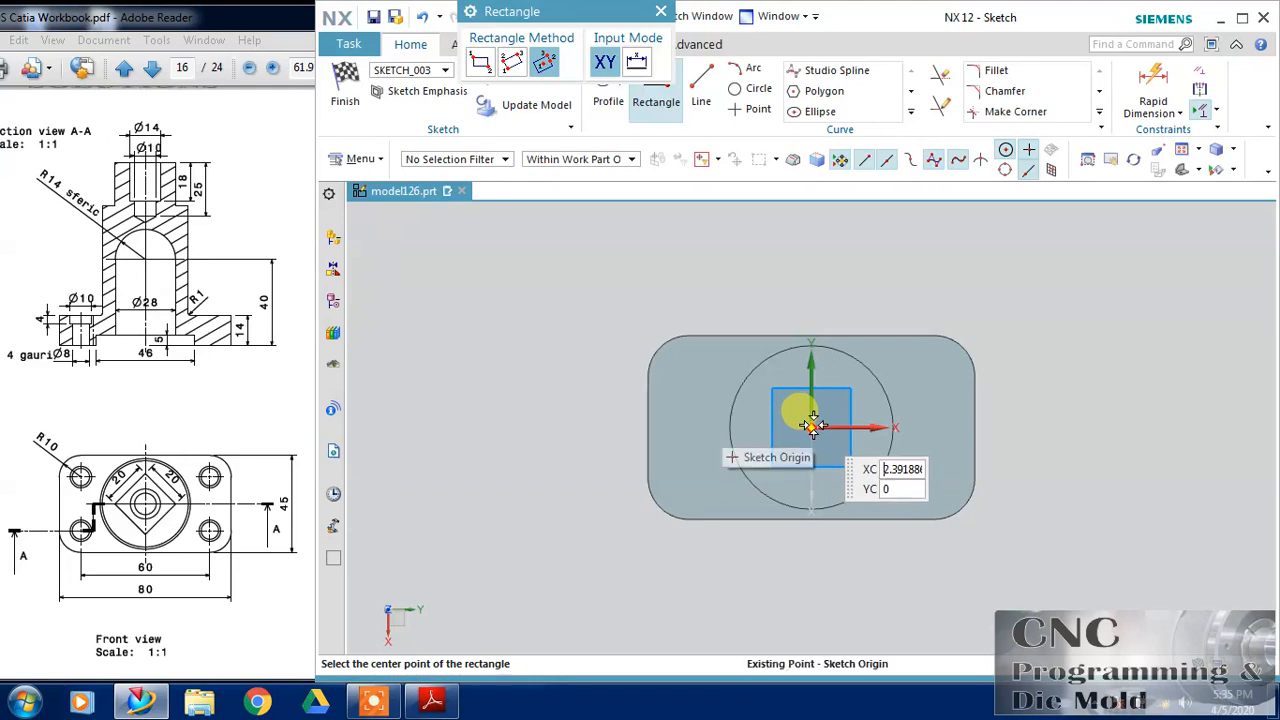
left_click(811, 427)
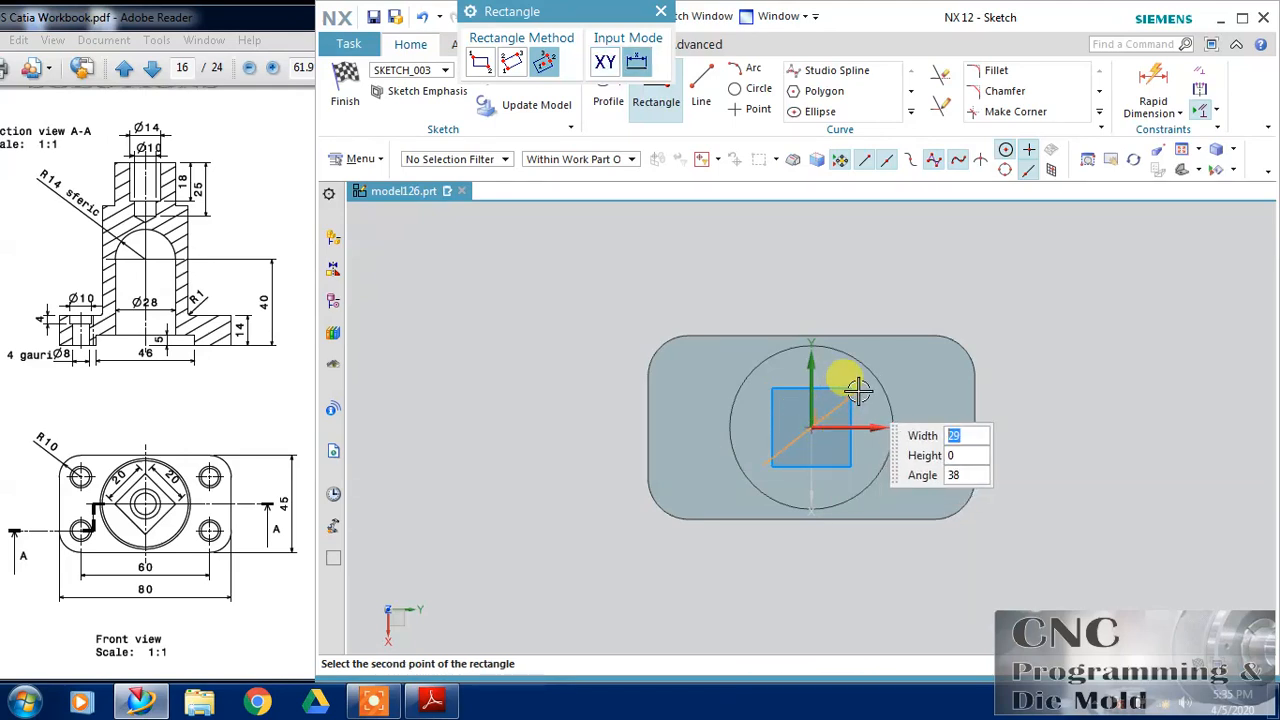
key("Tab")
key("Tab")
type("45")
key("Tab")
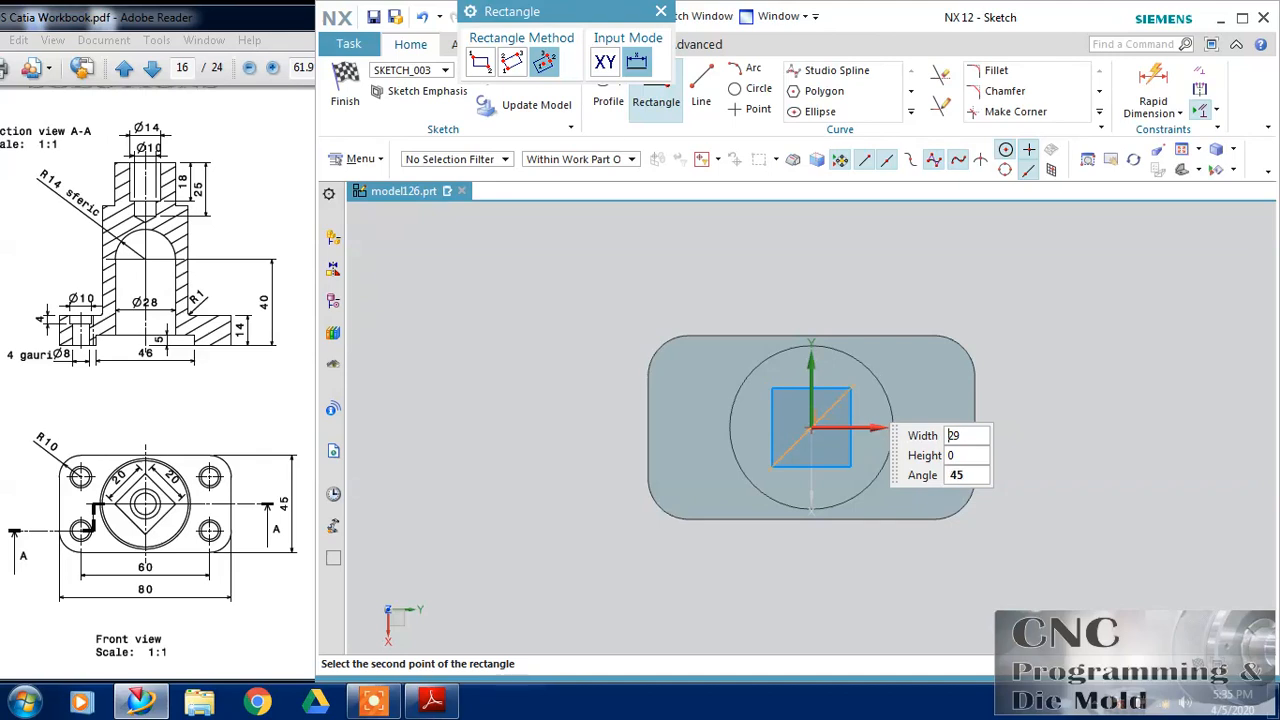
type("20")
key("Delete")
key("Delete")
key("Tab")
type("20")
key("Tab")
left_click(843, 371)
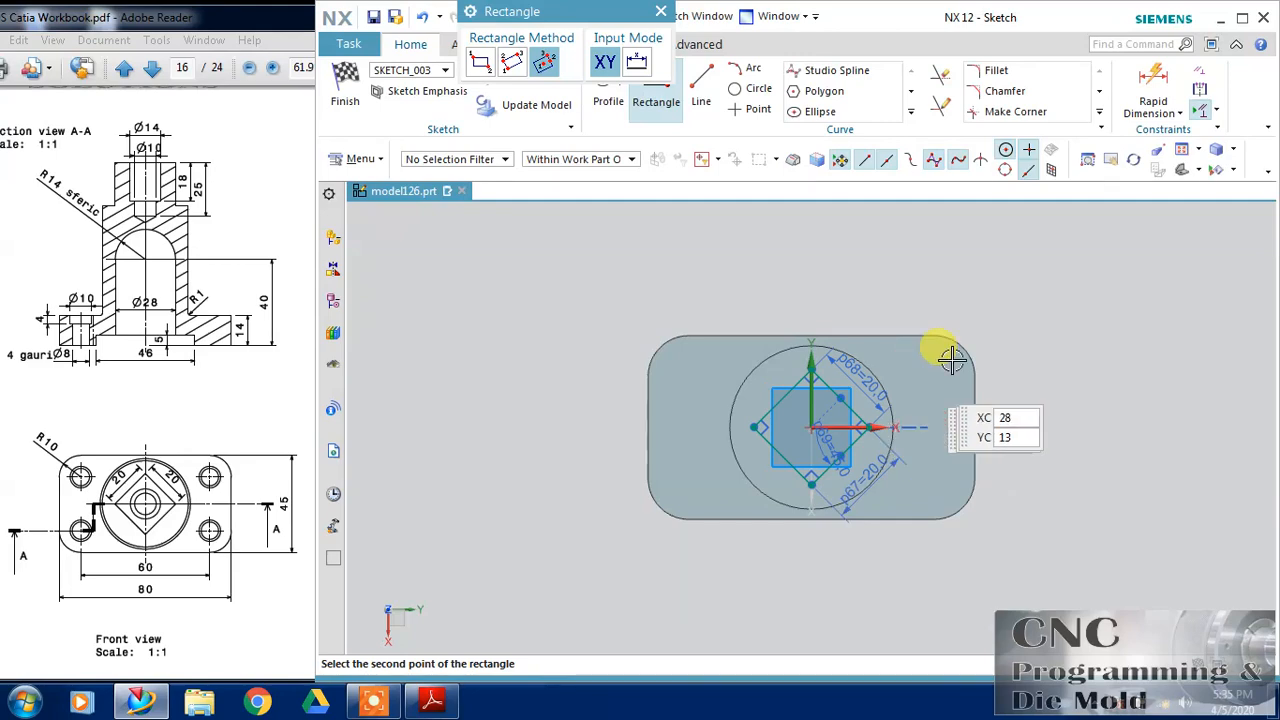
key("Escape")
left_click(352, 108)
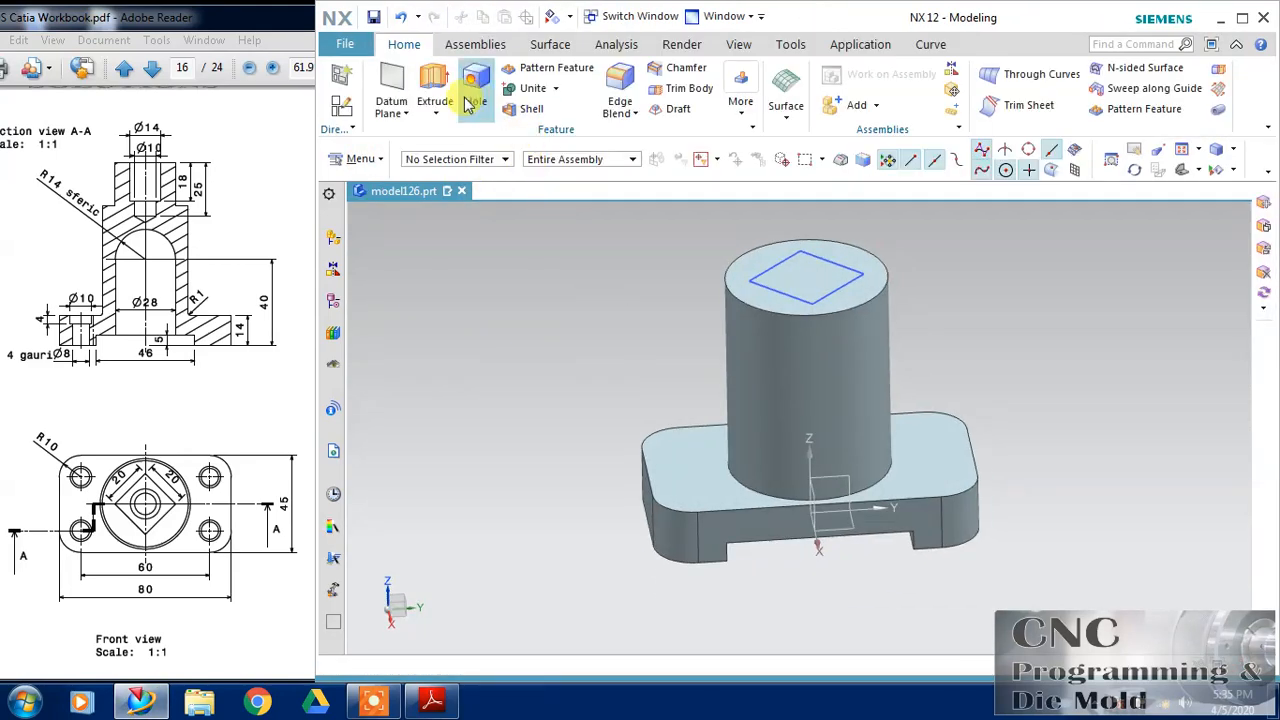
Step: Extrude the square sketch 20 mm upward from the cylinder's top face and unite it with the body
left_click(435, 82)
left_click(789, 259)
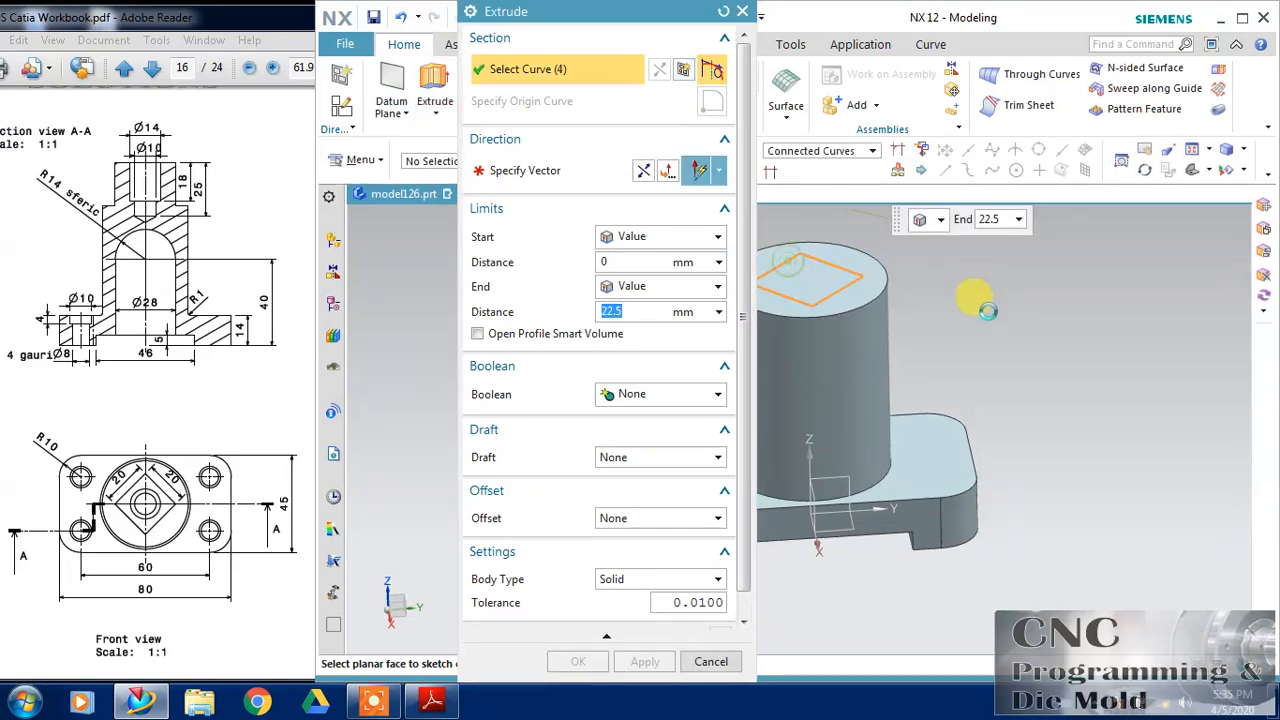
left_click(237, 253)
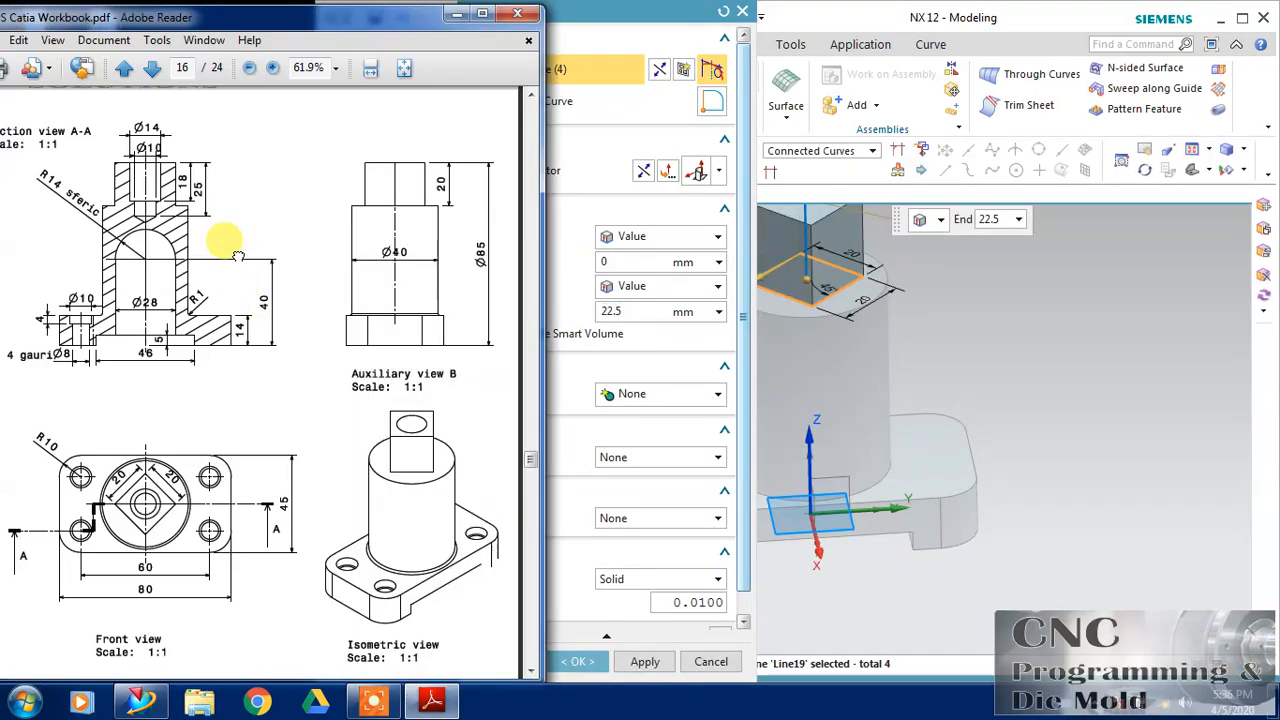
left_click(634, 311)
double_click(634, 311)
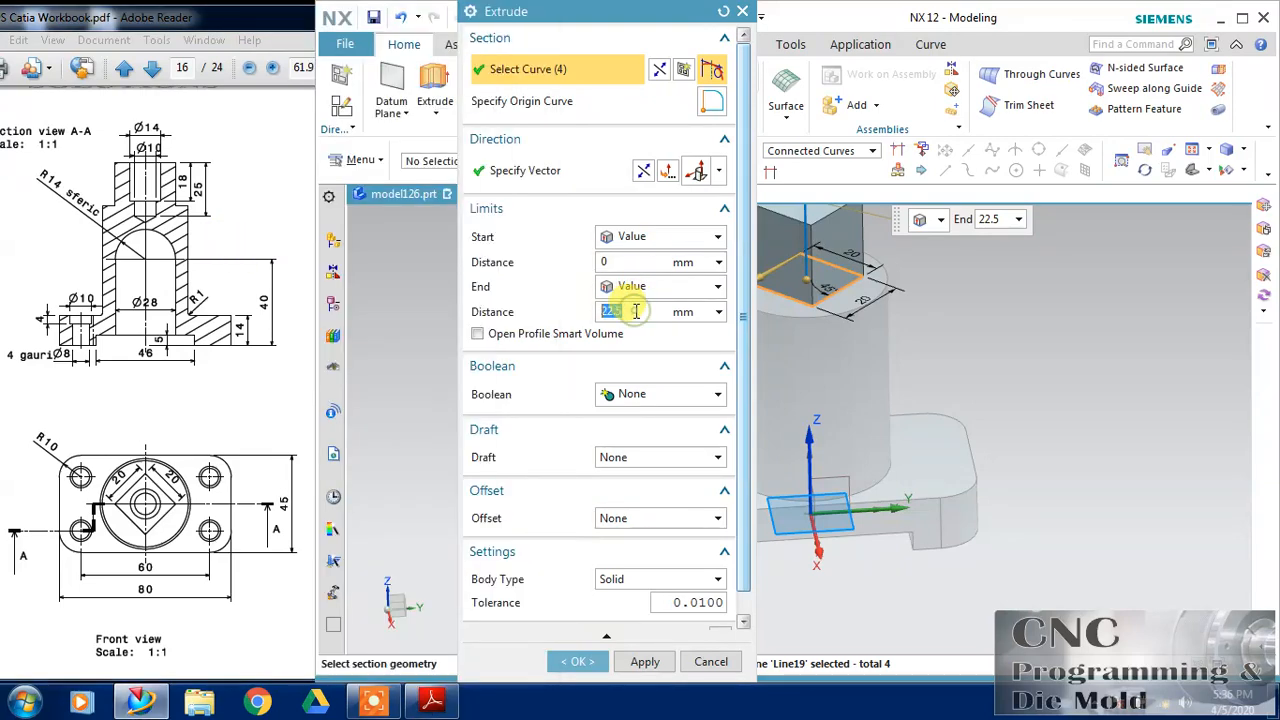
type("20")
left_click(660, 394)
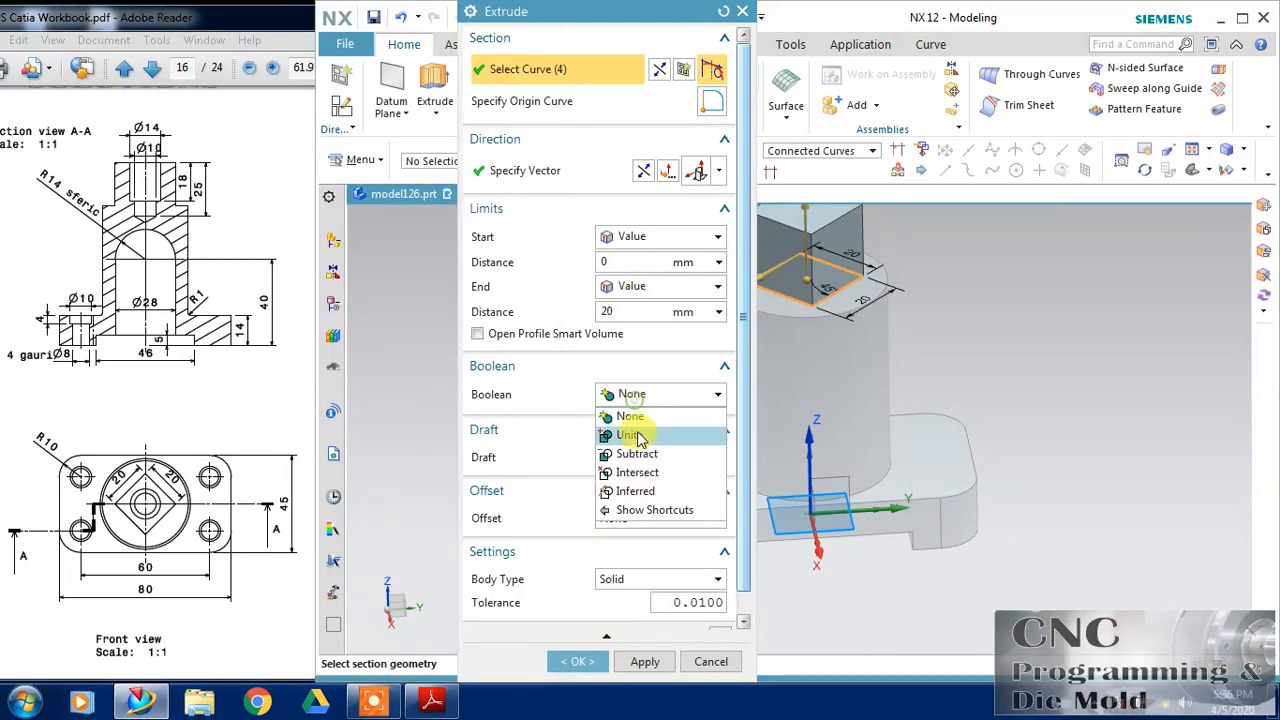
left_click(640, 438)
left_click(577, 661)
Step: Start a general hole on the square boss's top face, placing its sketch point near the middle of the face
middle_click_drag(1007, 515, 830, 438)
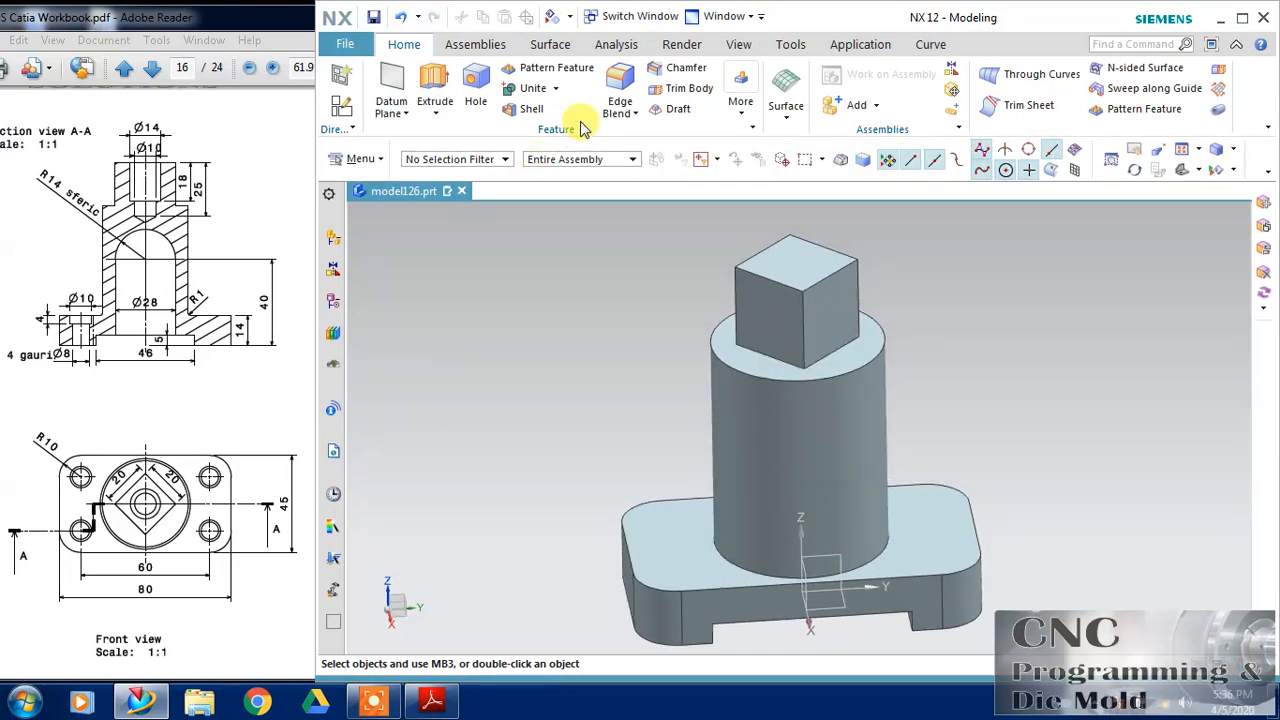
left_click(472, 90)
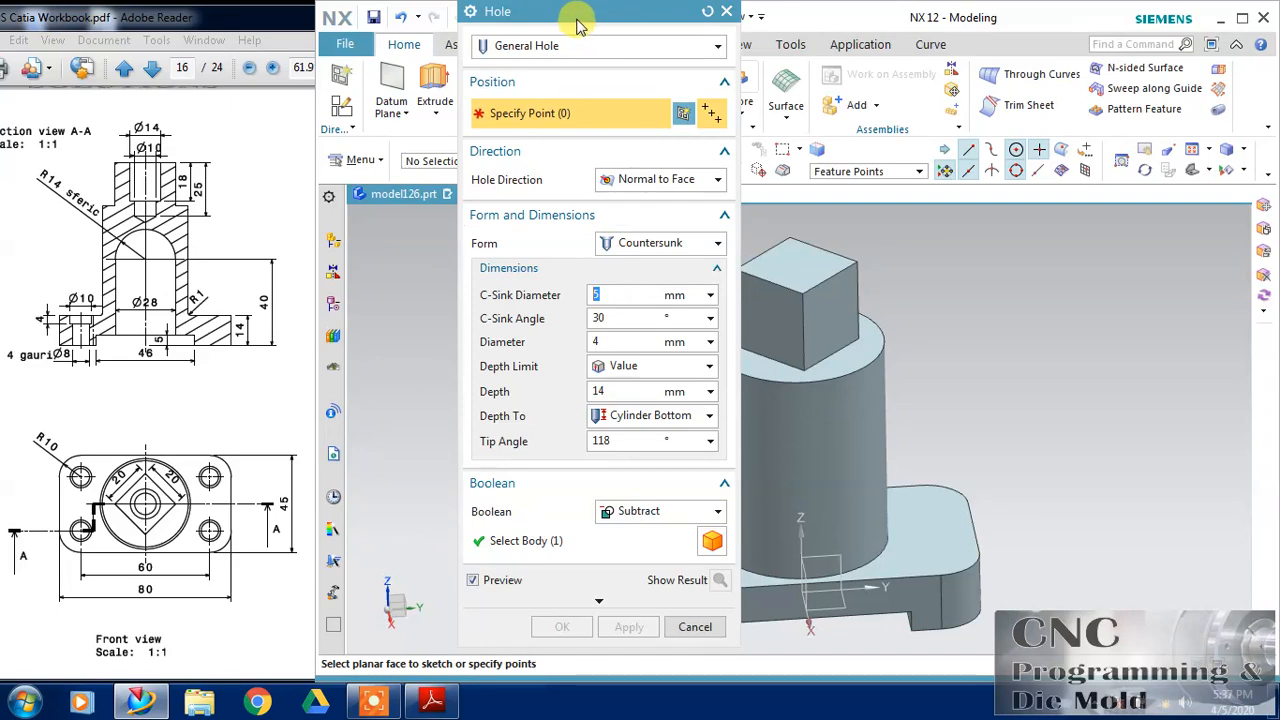
left_click_drag(580, 13, 427, 48)
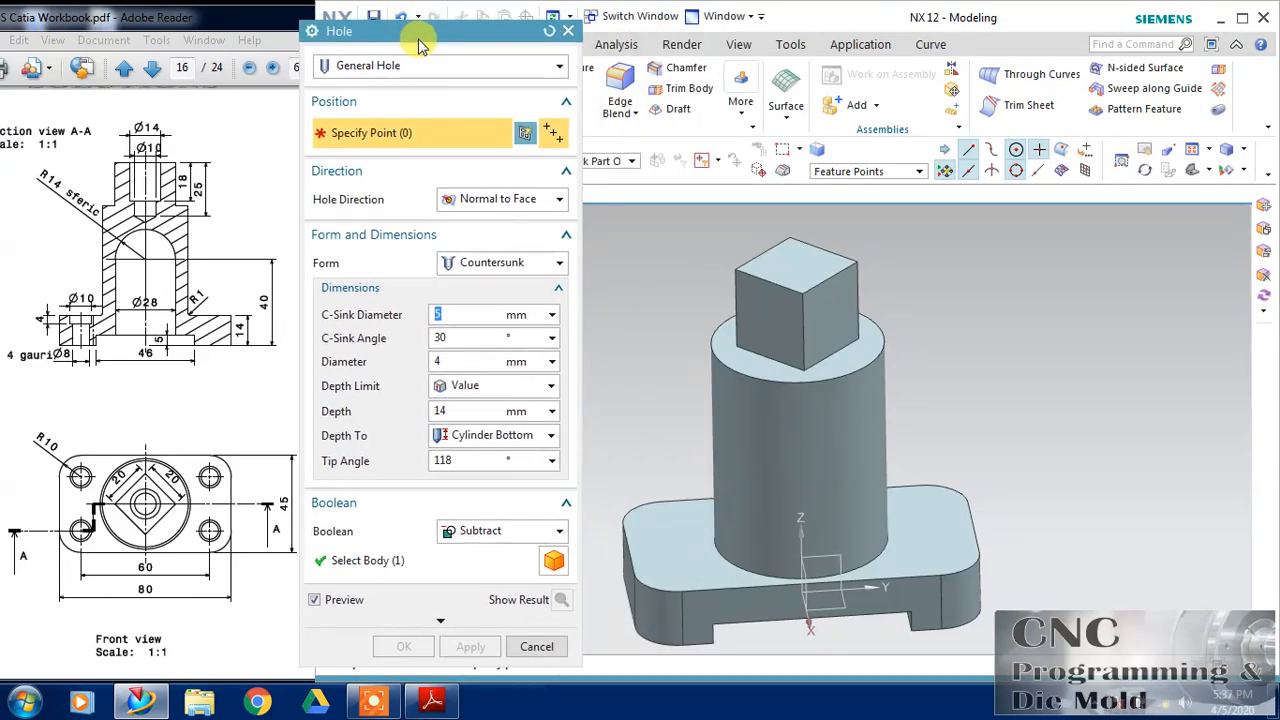
left_click(820, 262)
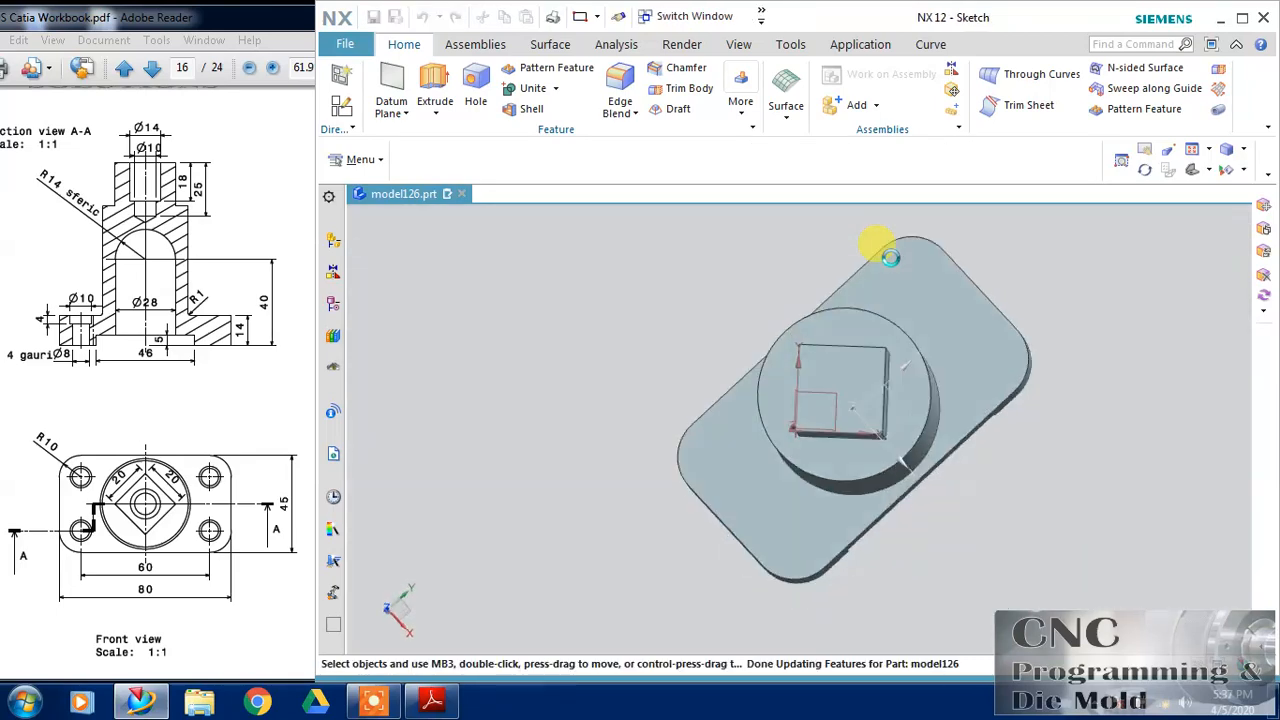
key("Escape")
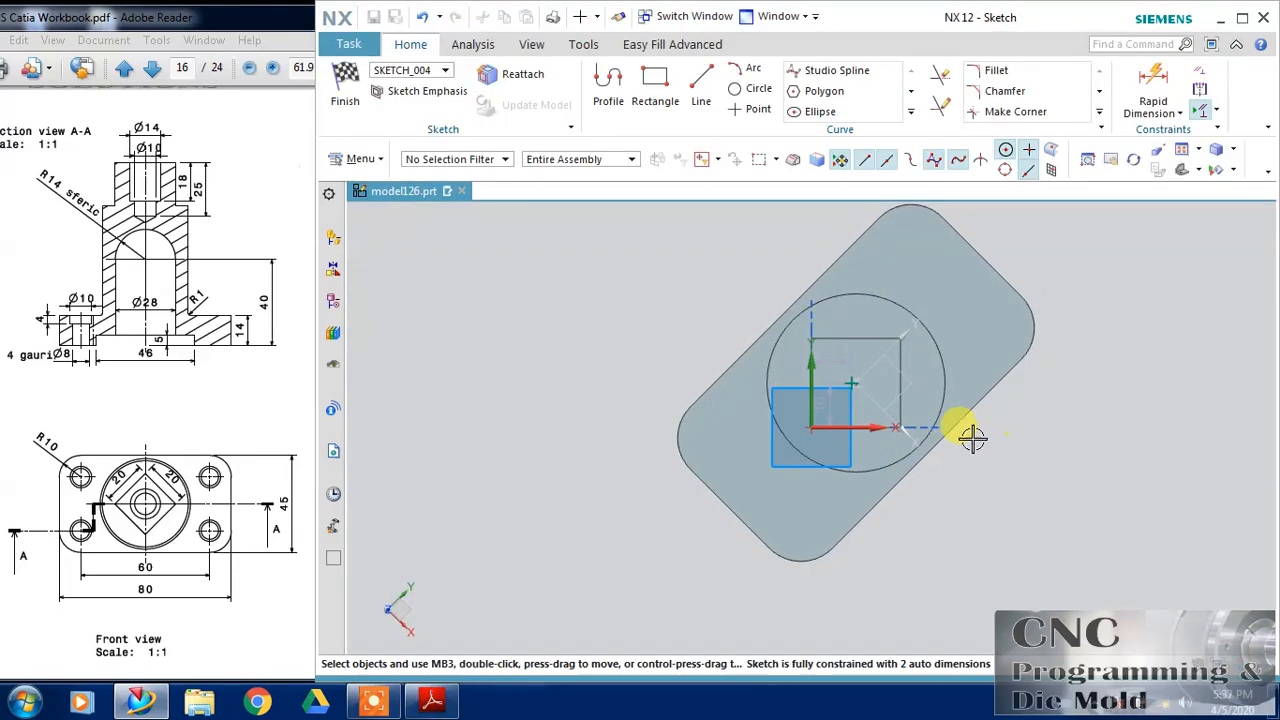
left_click(853, 380)
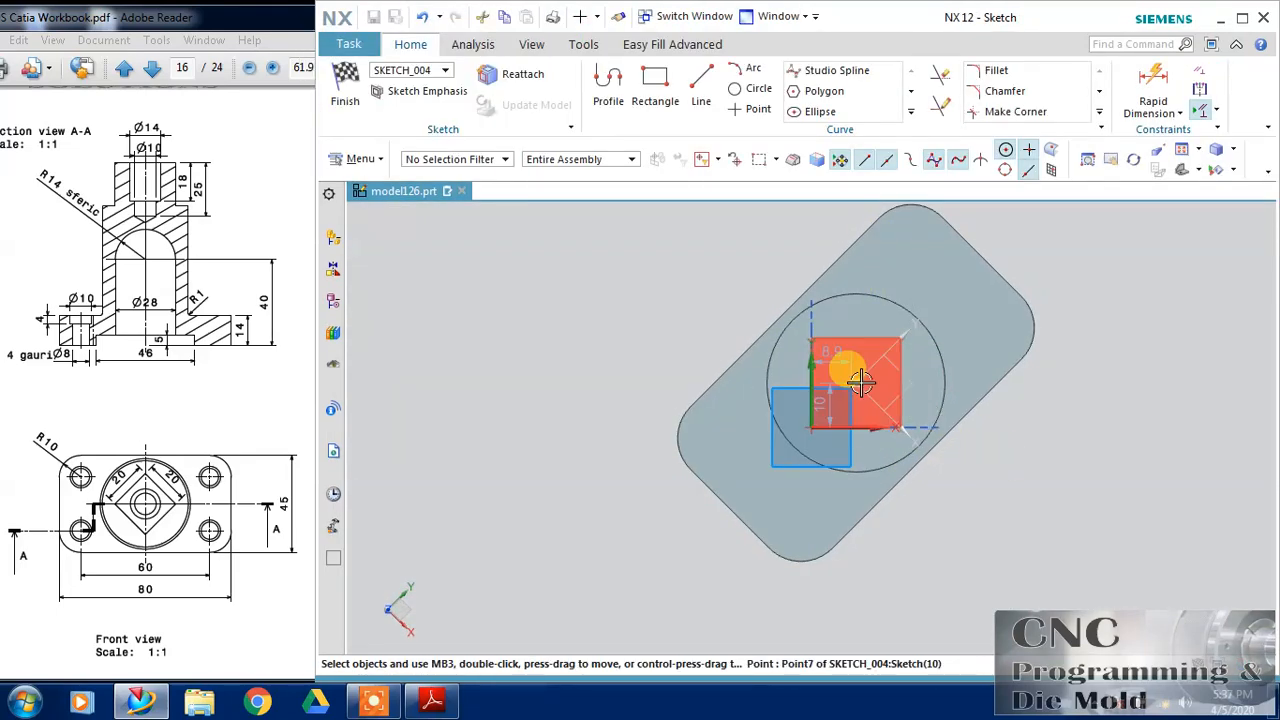
scroll(858, 376, "up", 5)
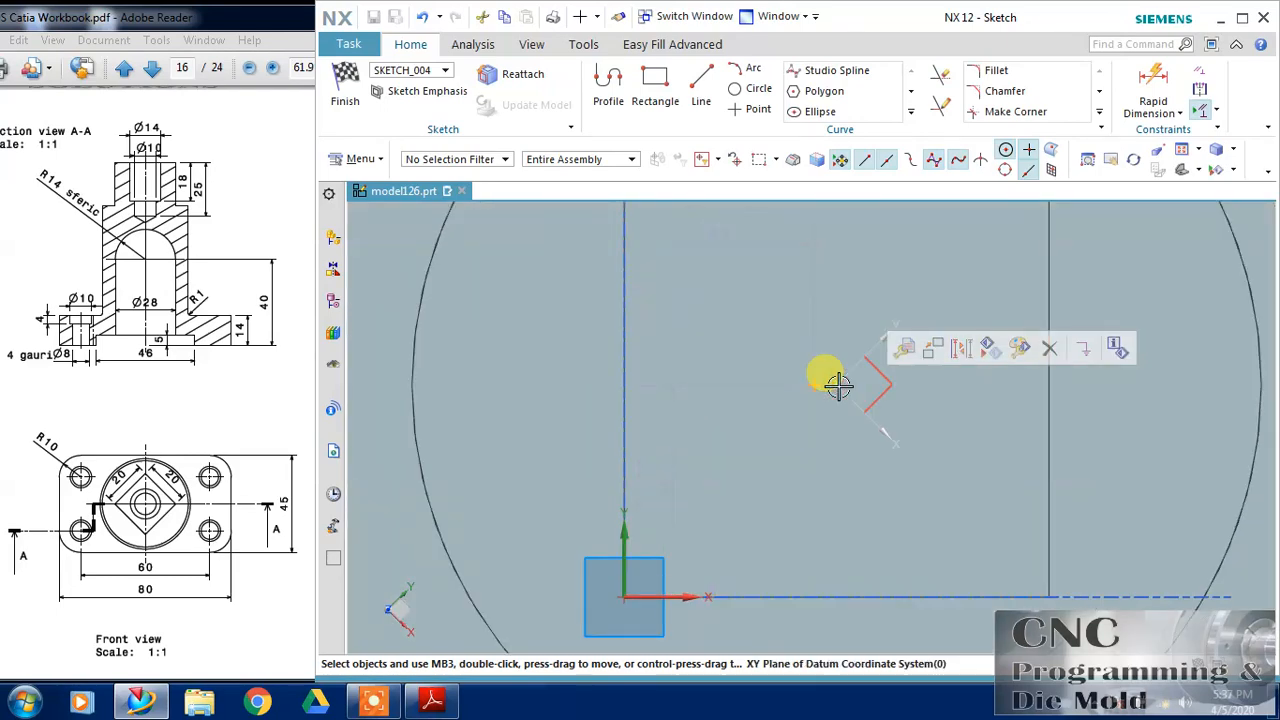
left_click(837, 385)
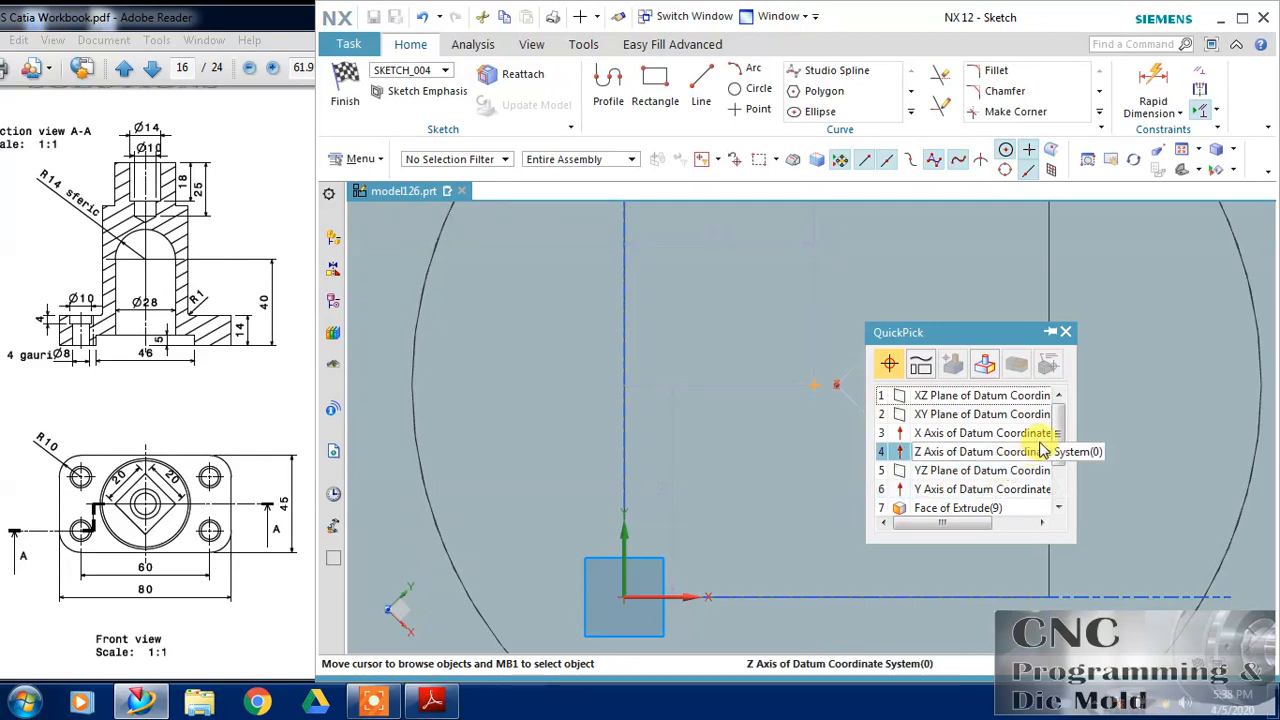
scroll(1060, 472, "down", 1)
scroll(1060, 472, "down", 2)
scroll(1057, 480, "up", 3)
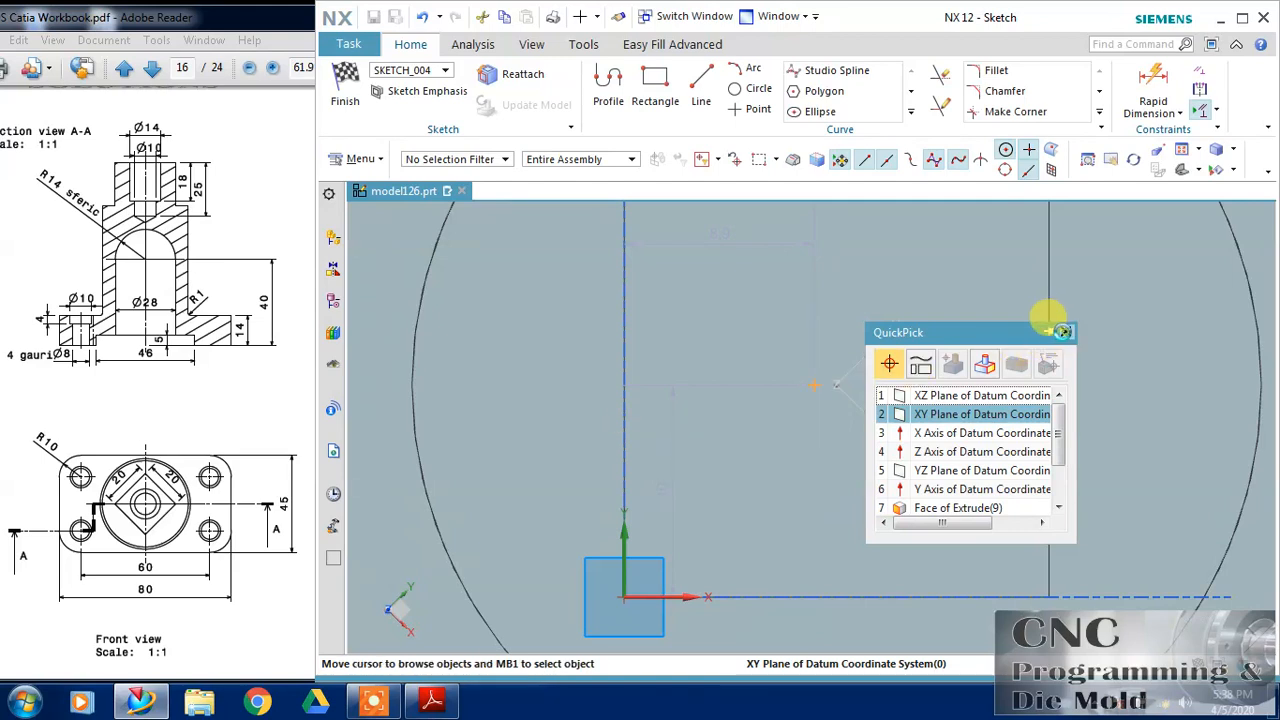
left_click(1062, 331)
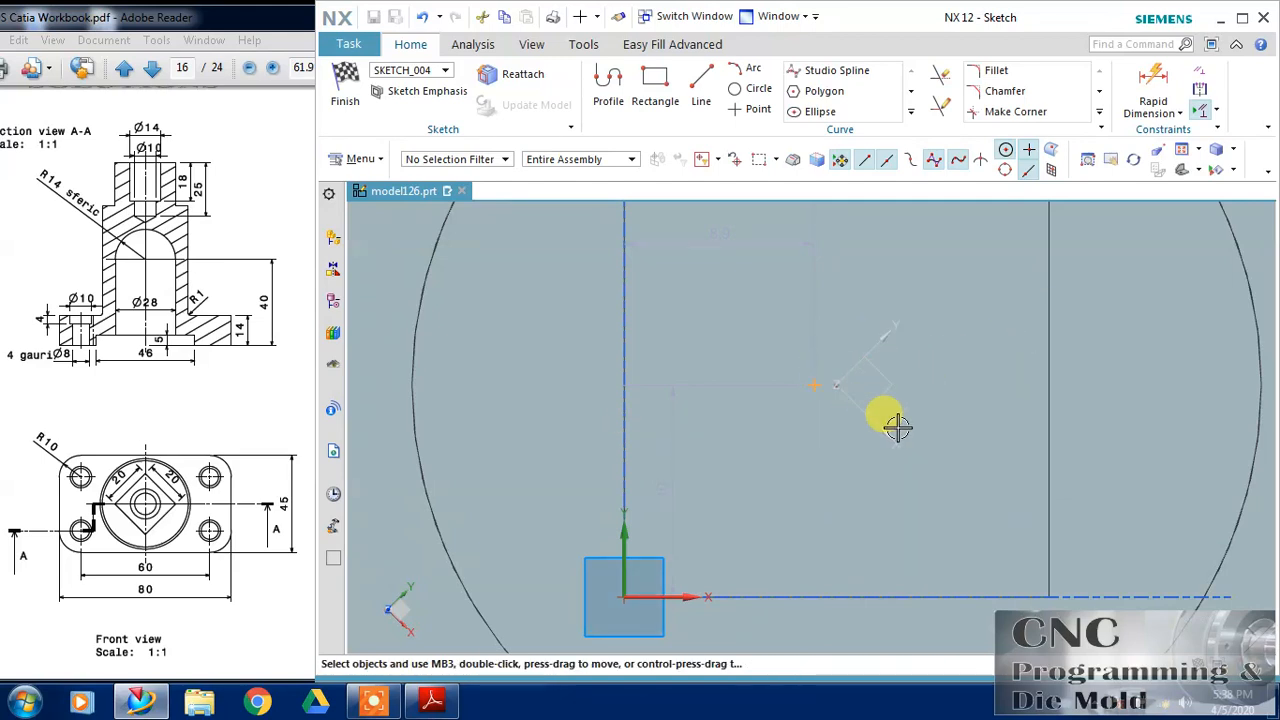
scroll(895, 423, "down", 4)
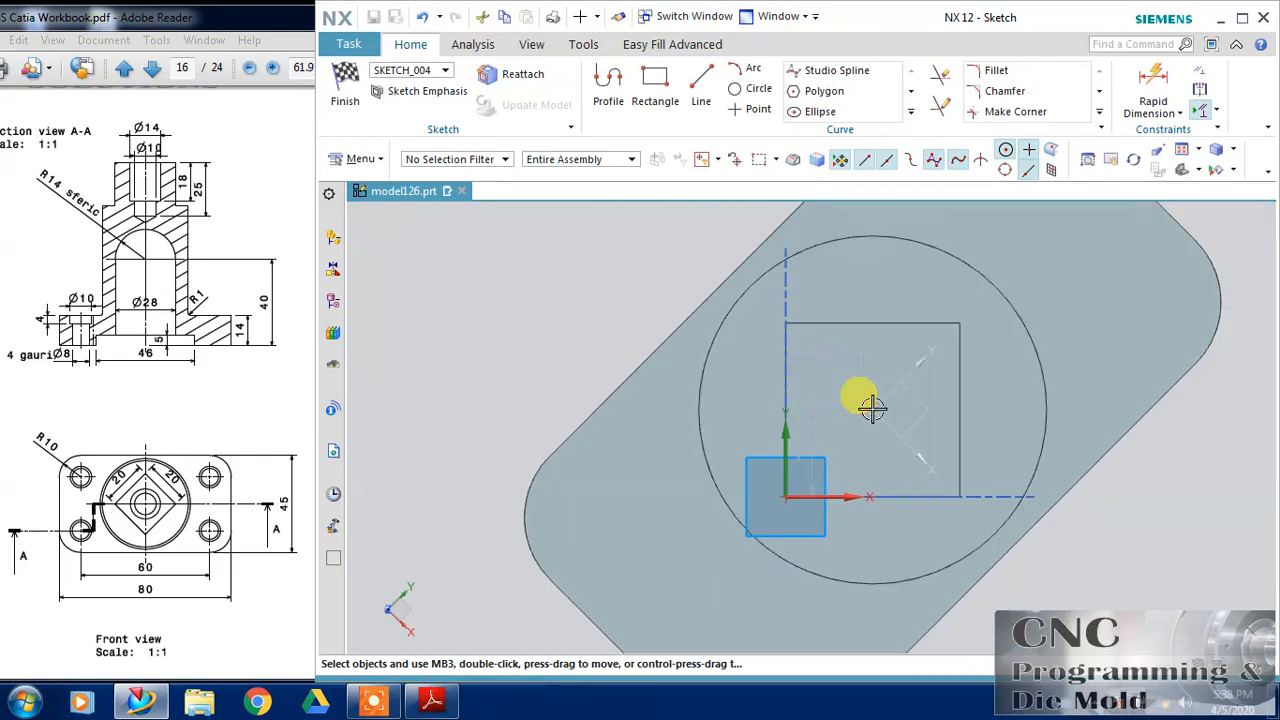
scroll(875, 410, "up", 3)
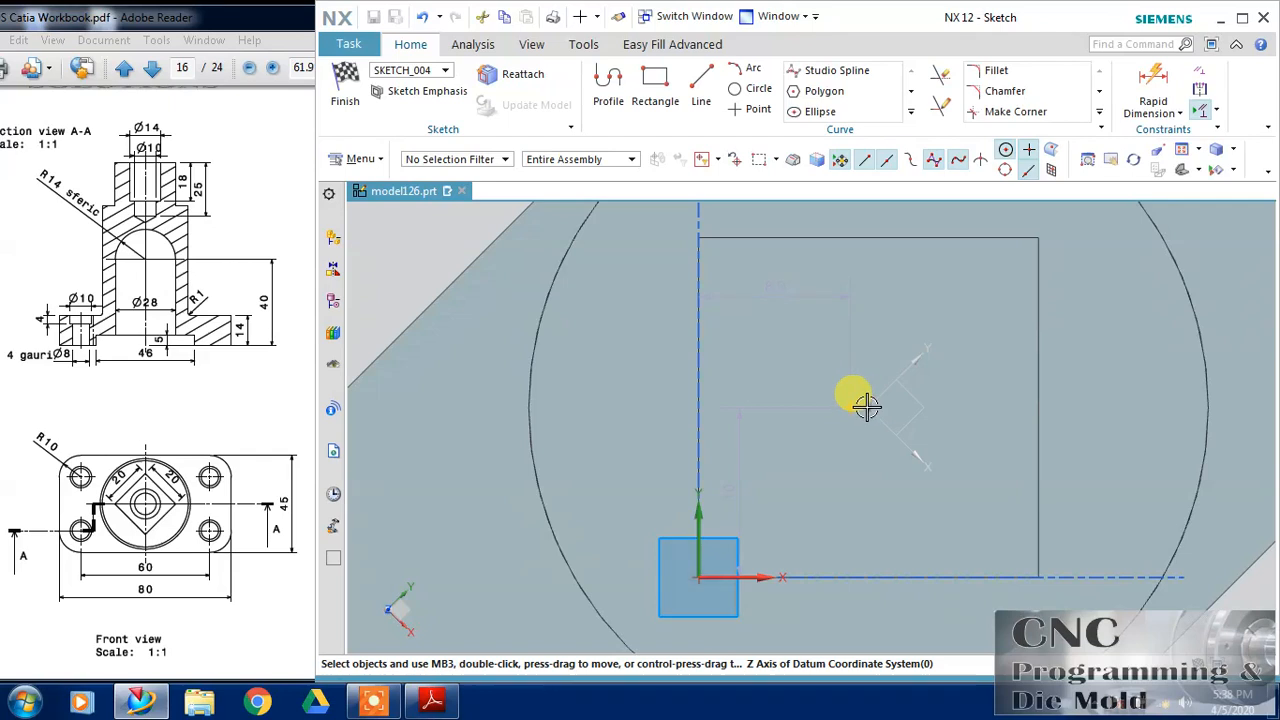
left_click(866, 405)
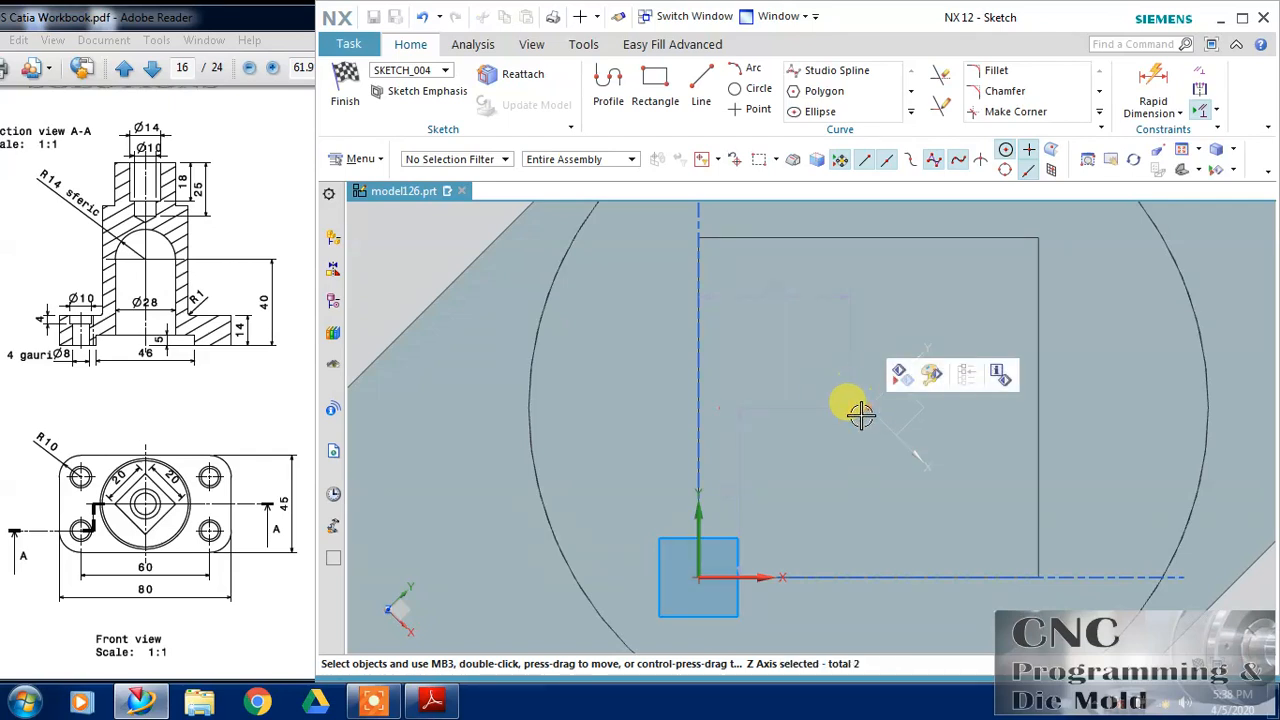
scroll(845, 395, "down", 3)
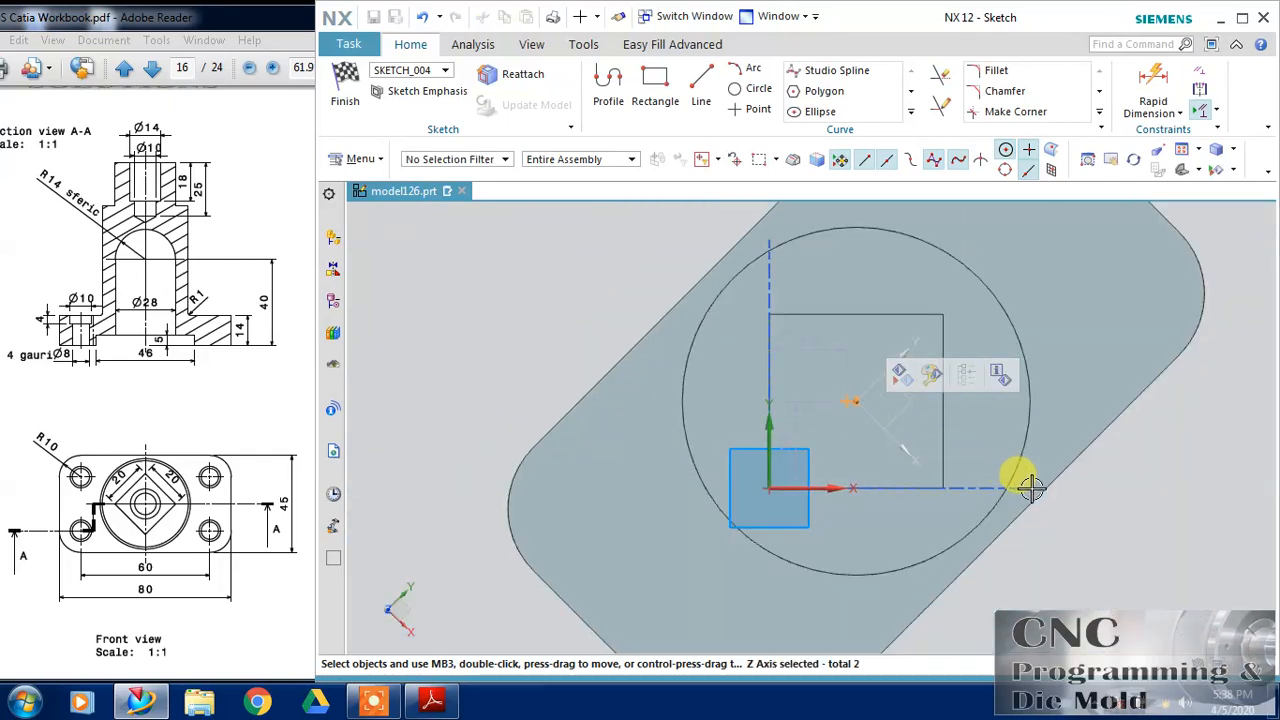
Step: Set both position dimensions of the hole point to 10 mm from the boss edges and finish the sketch
double_click(818, 346)
type("10")
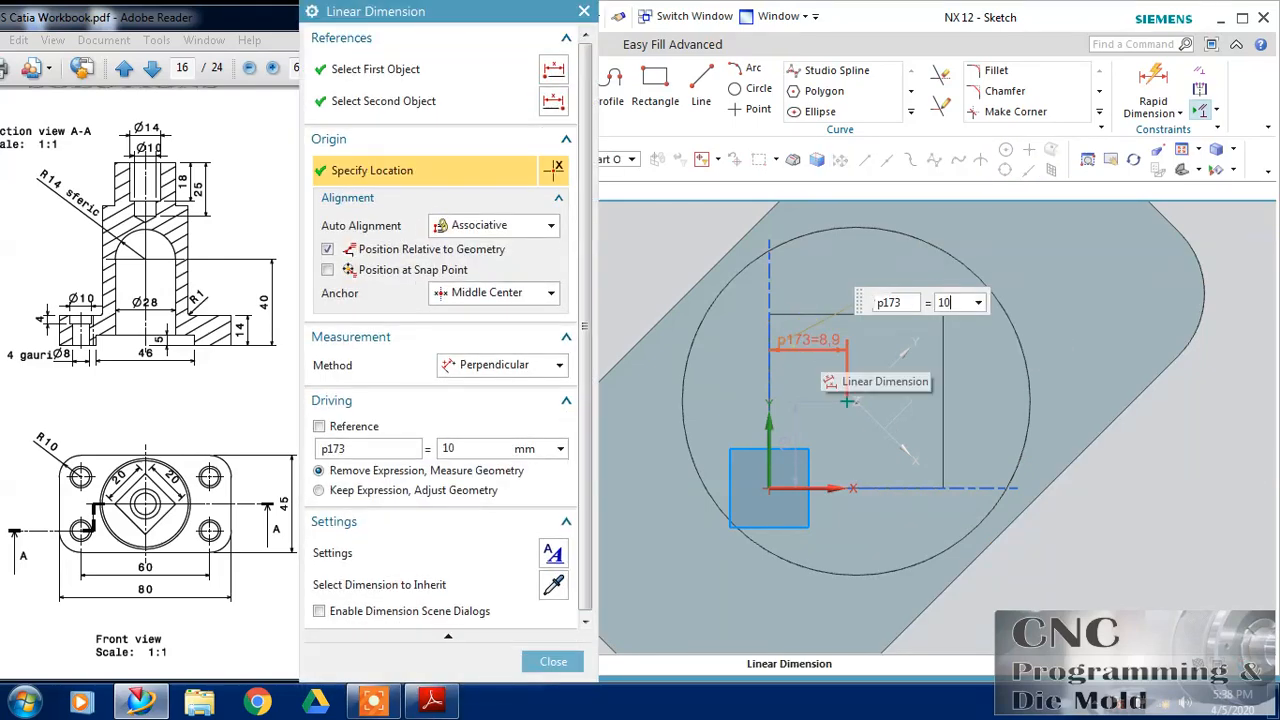
key("Return")
double_click(789, 420)
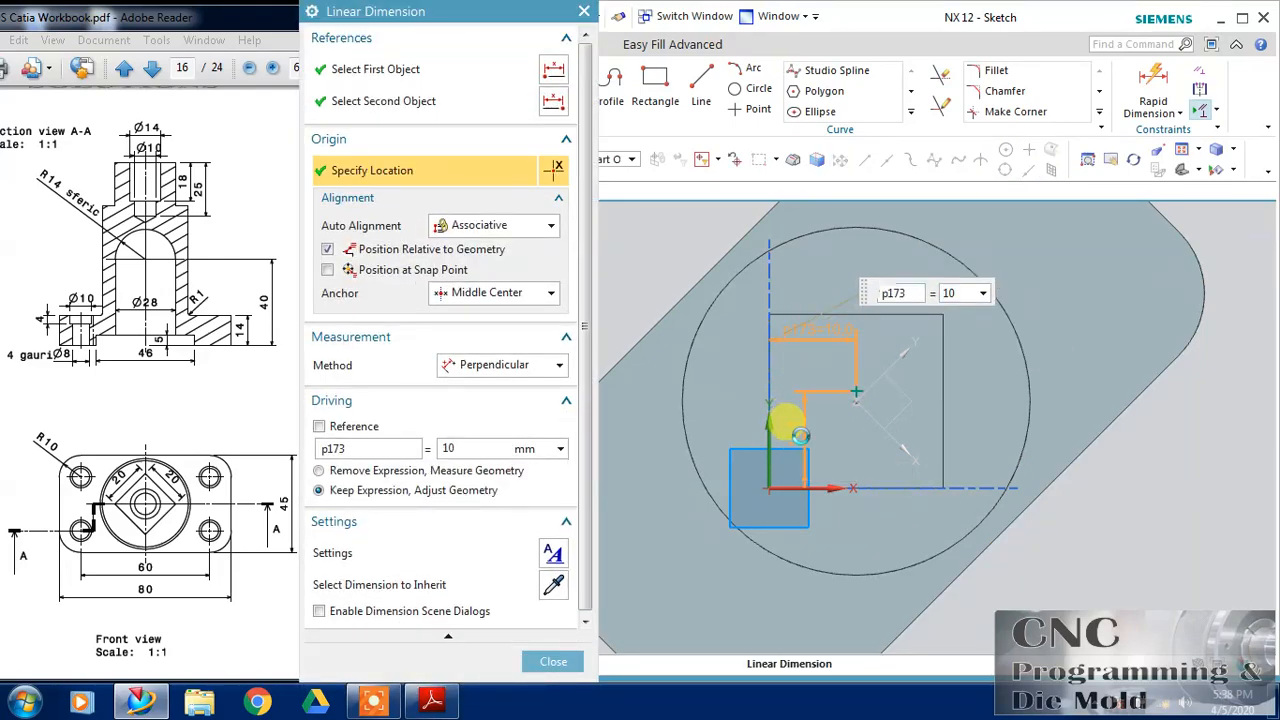
type("10")
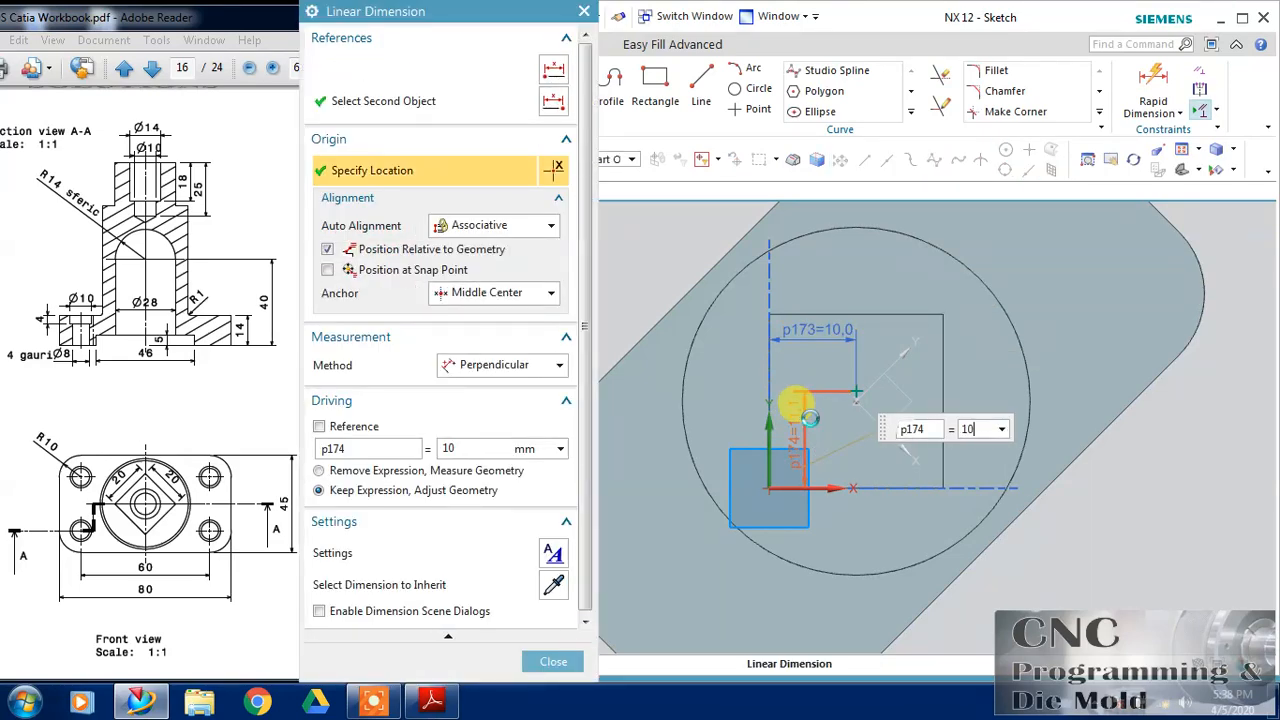
key("Return")
left_click(556, 661)
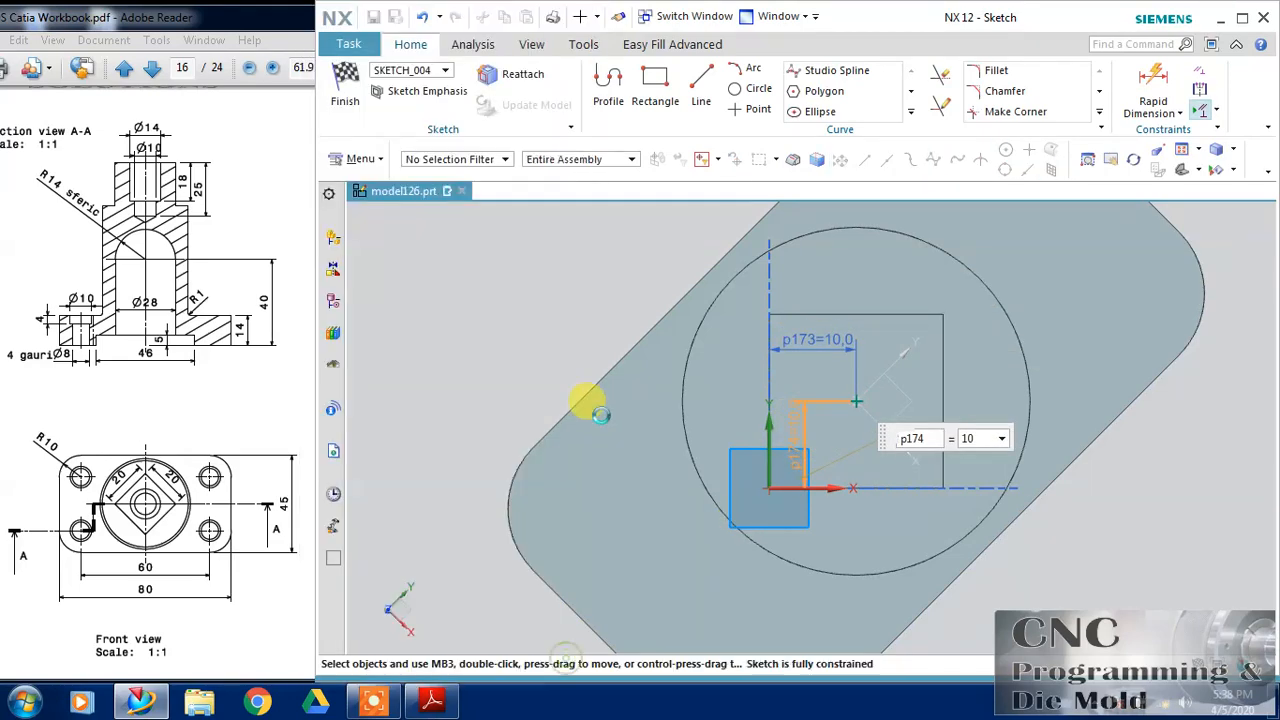
left_click(345, 88)
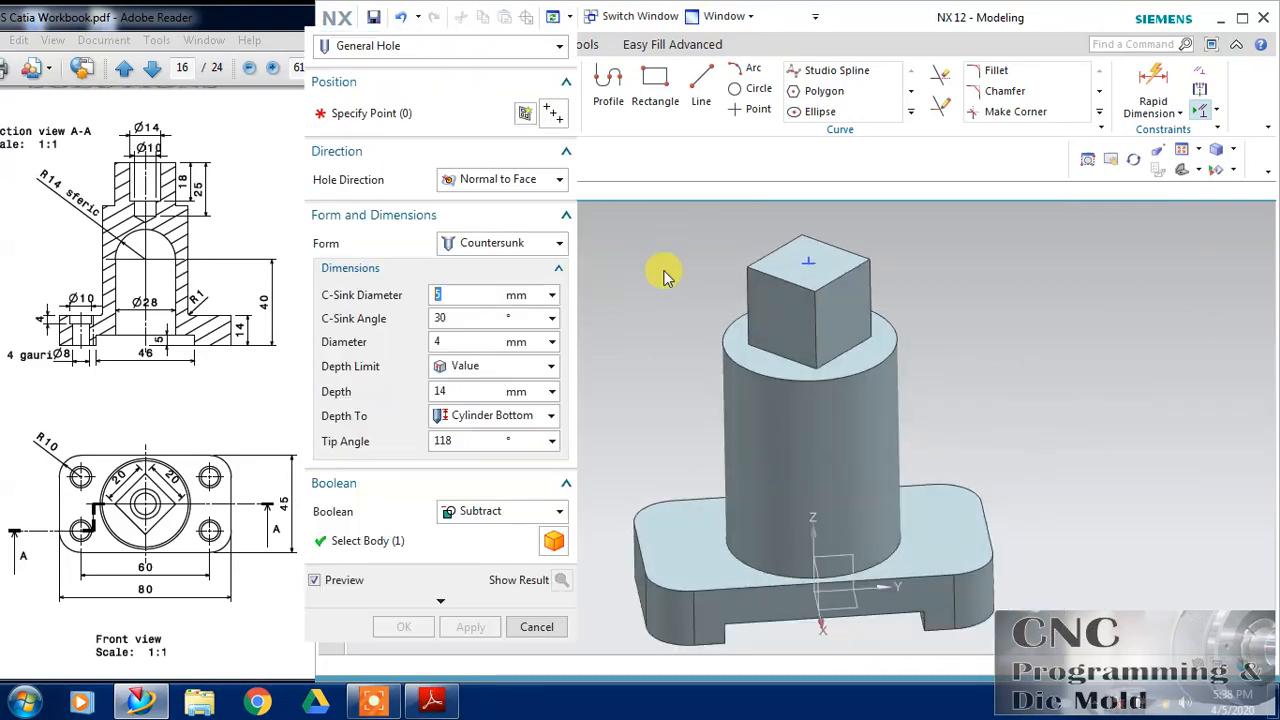
Step: Create the boss hole as counterbored with 14 mm counterbore diameter, 18 mm counterbore depth, 10 mm hole diameter and 25 mm depth
left_click(516, 246)
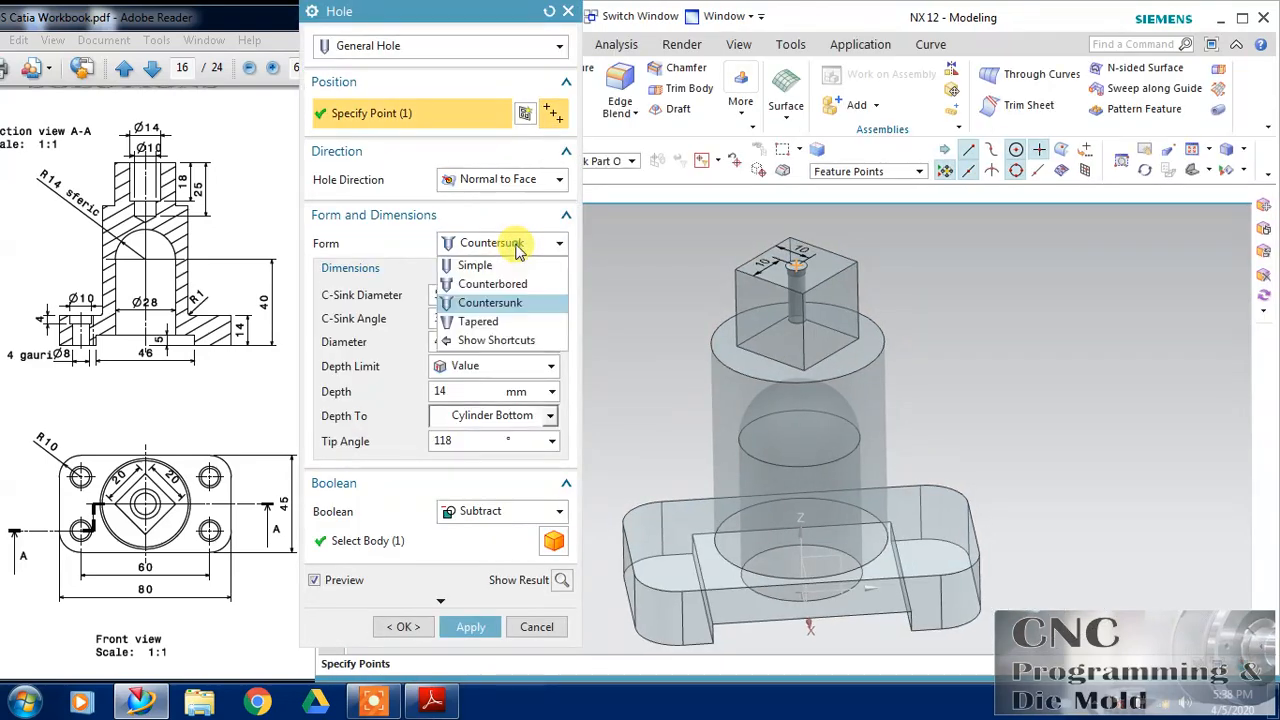
left_click(500, 284)
double_click(482, 294)
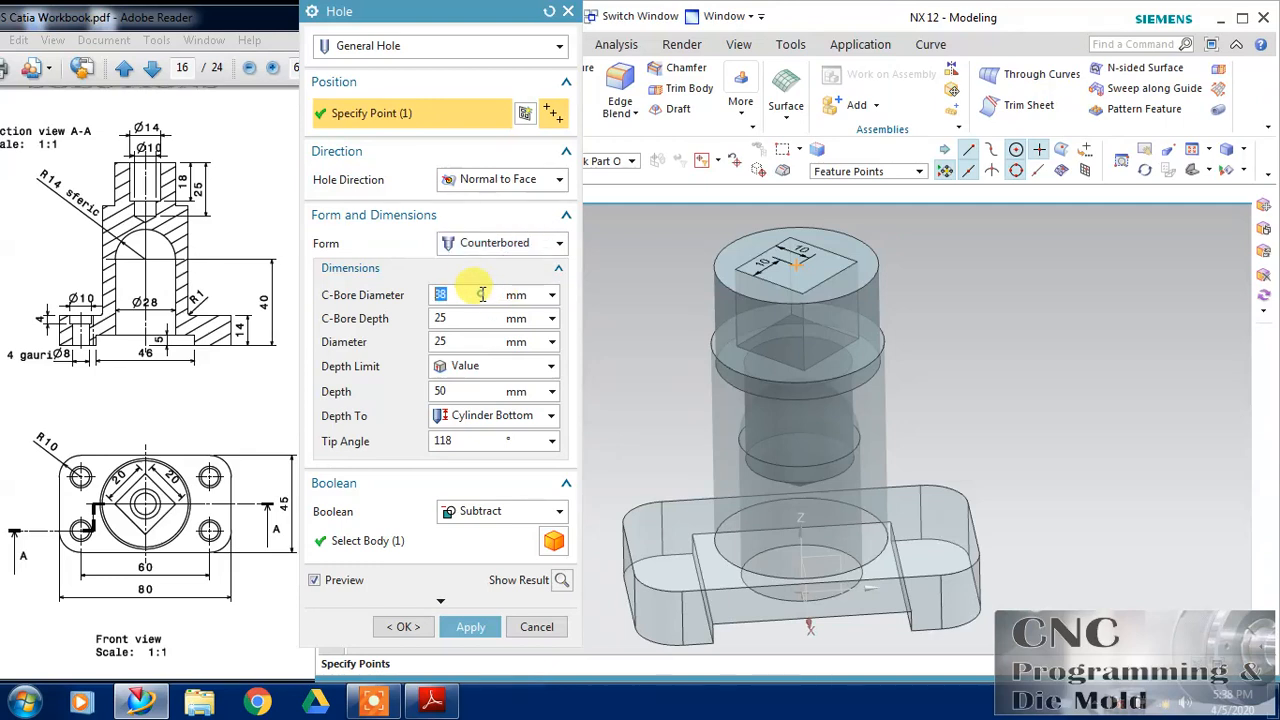
type("14")
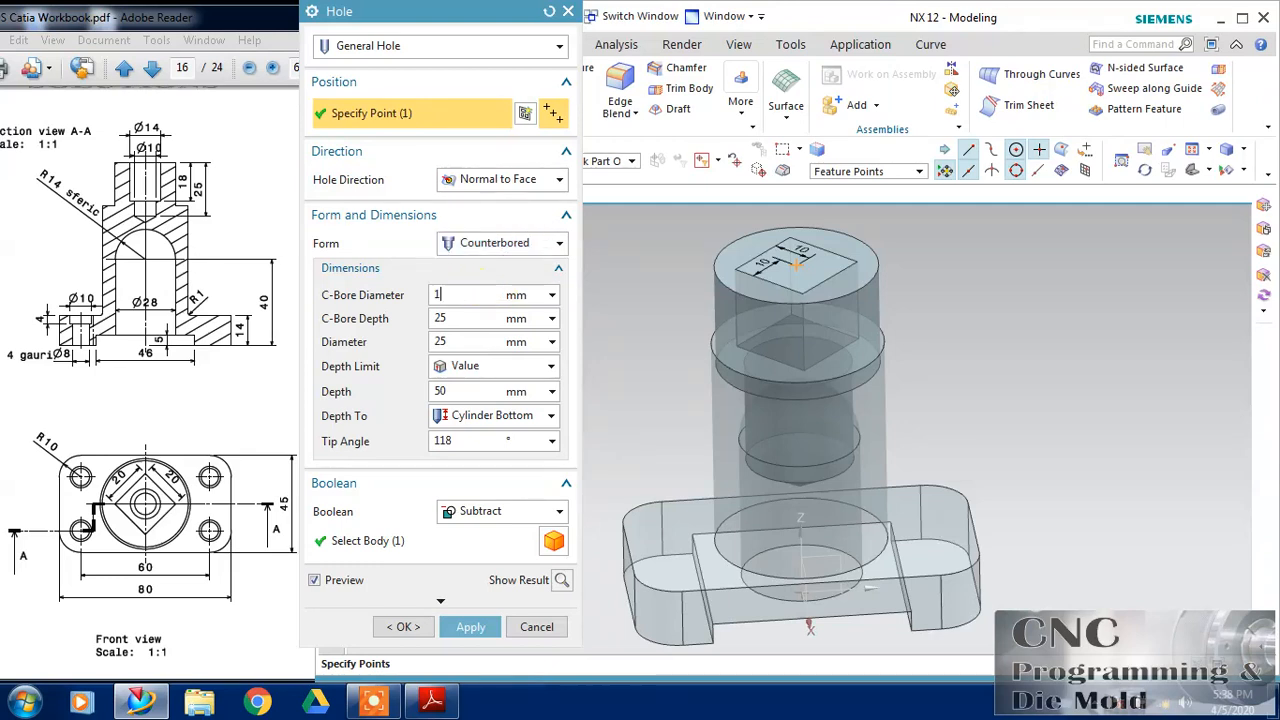
double_click(494, 317)
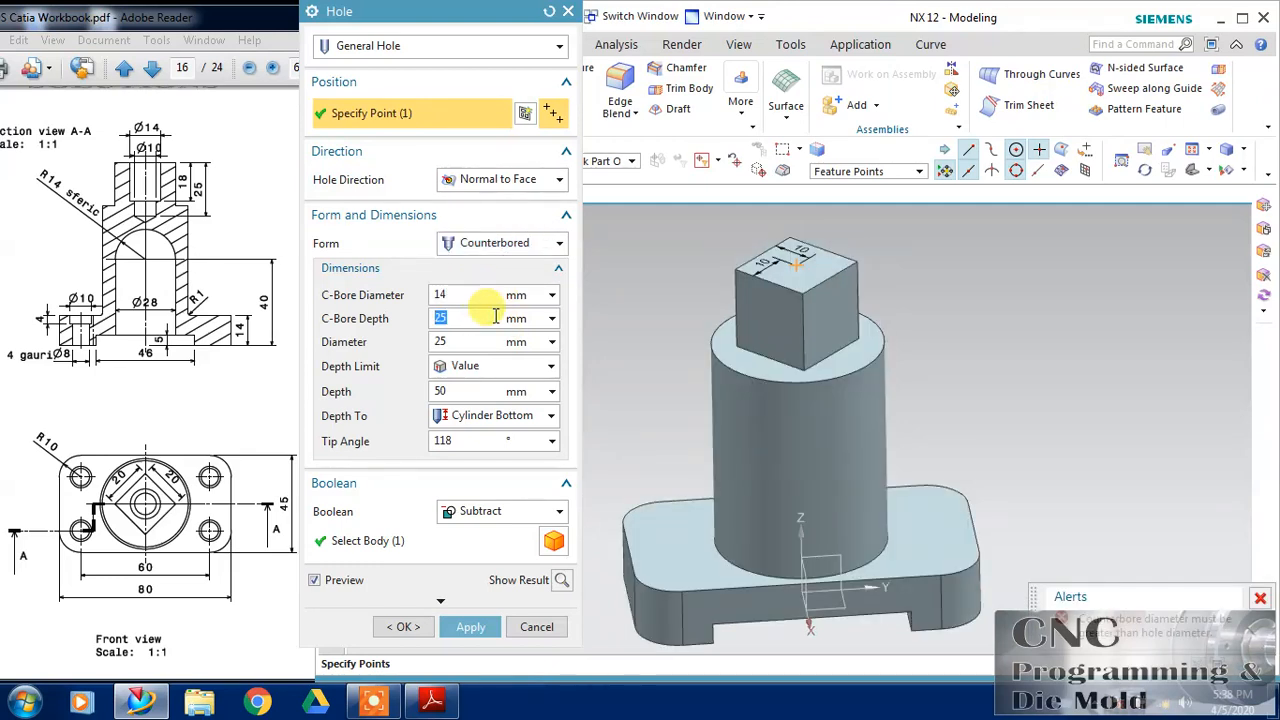
type("18")
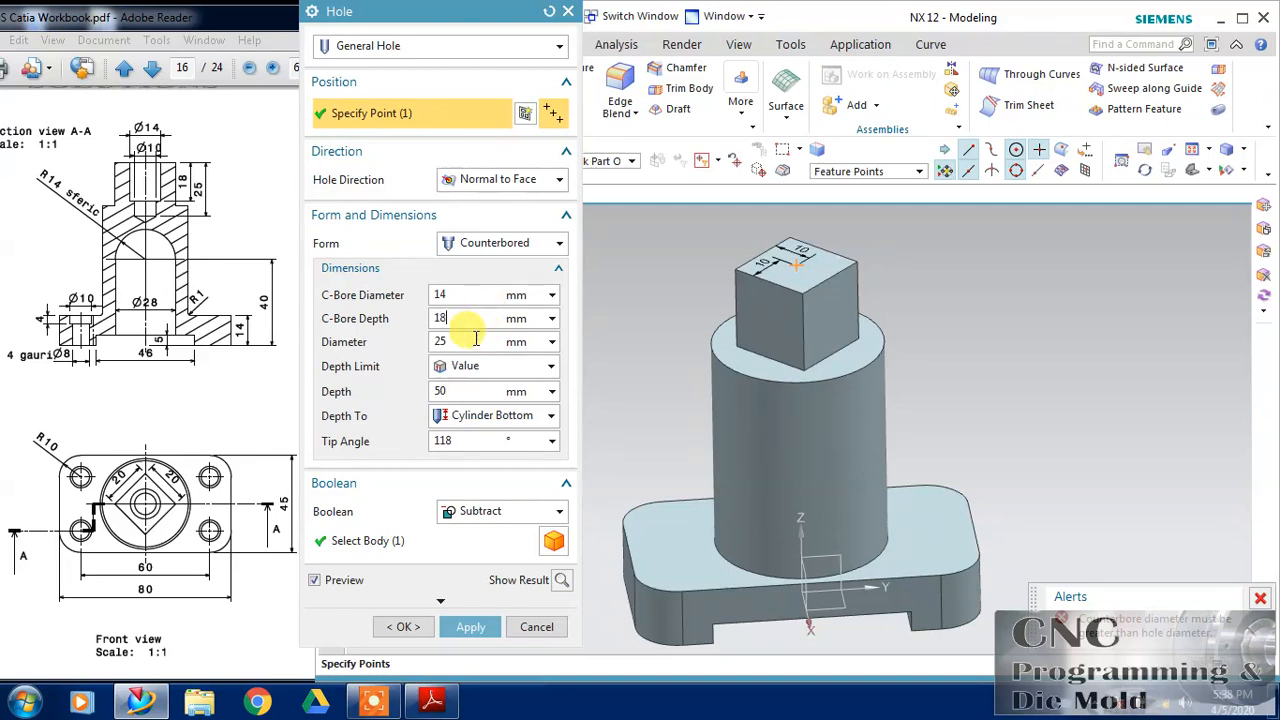
double_click(473, 342)
type("10")
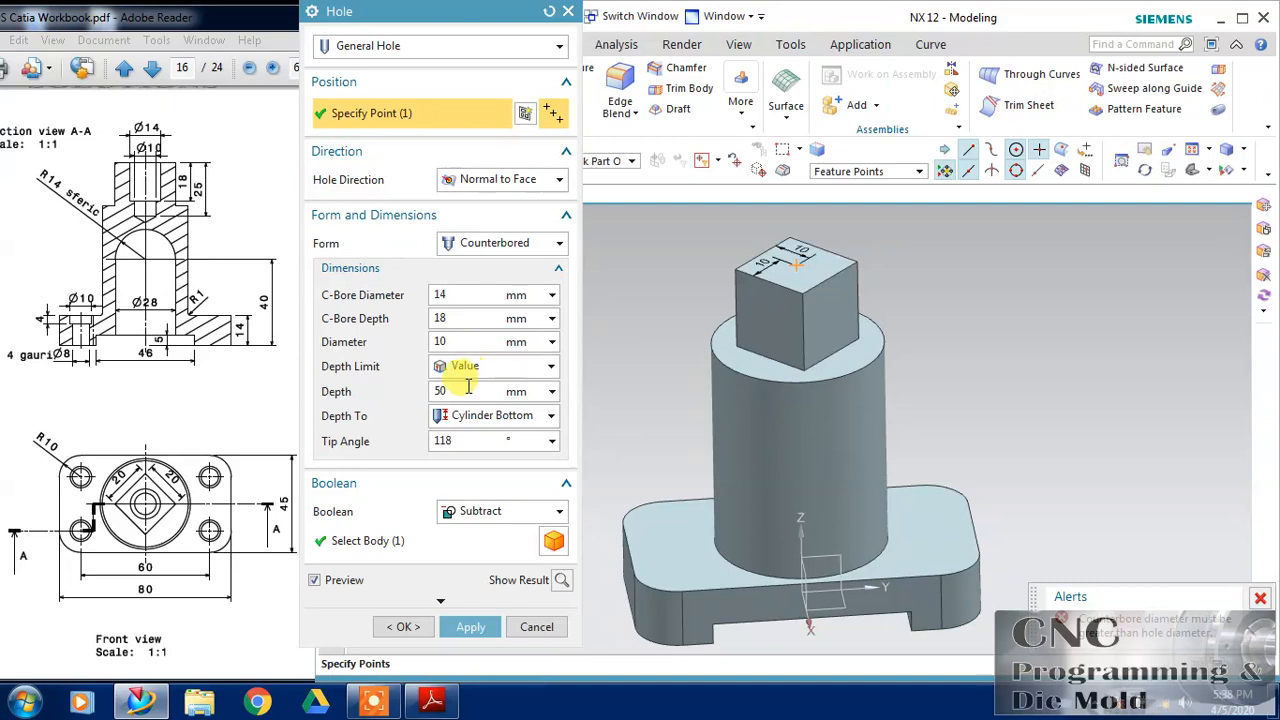
double_click(467, 388)
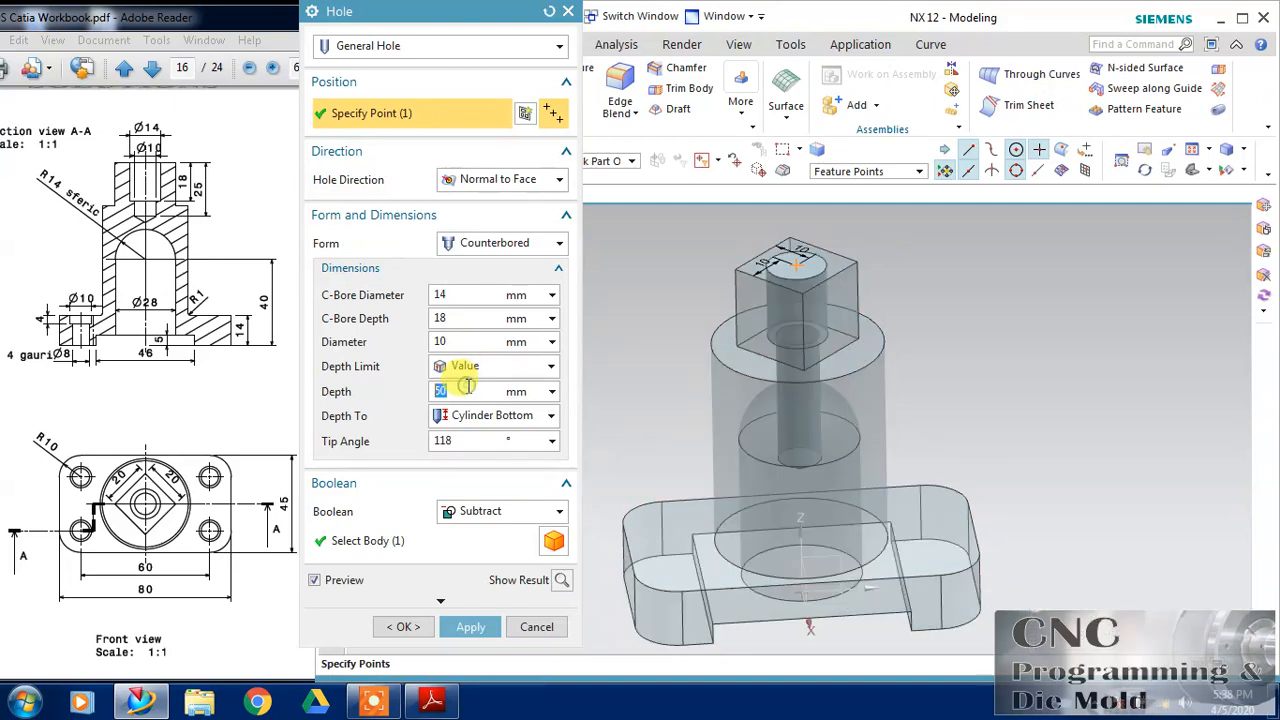
type("25")
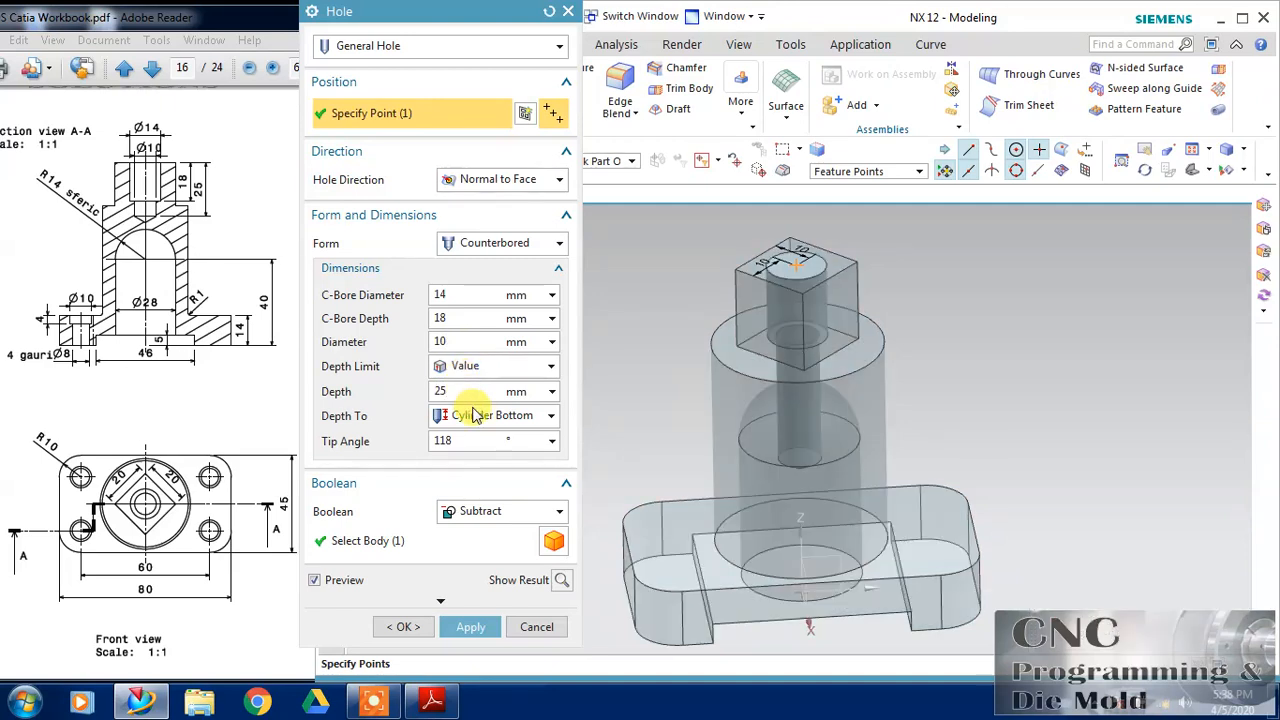
left_click(414, 627)
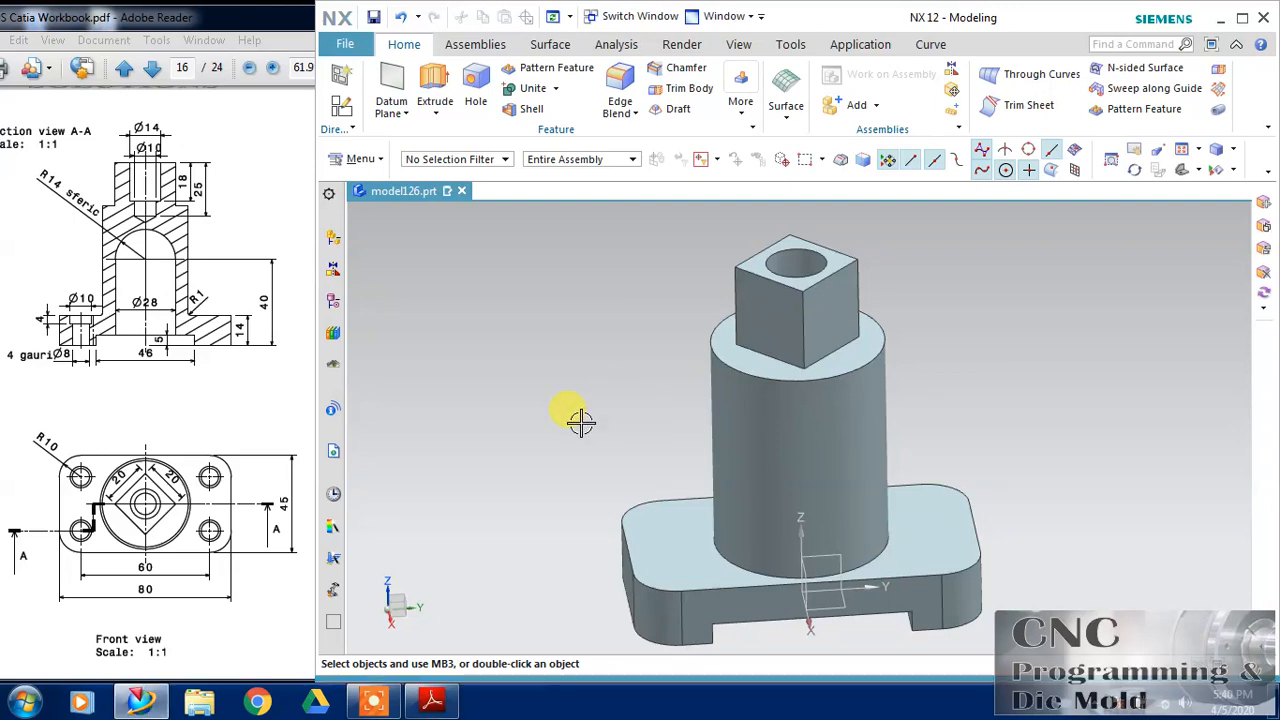
mouse_move(397, 706)
left_click(397, 706)
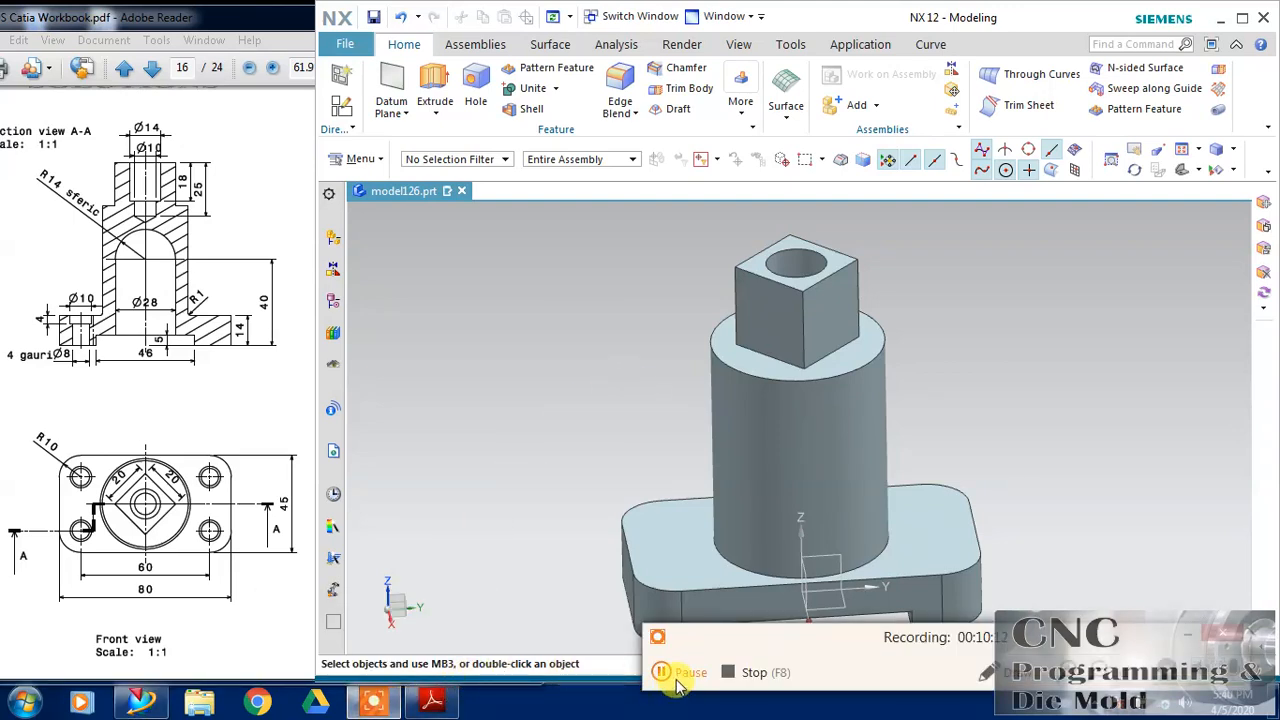
left_click(1191, 633)
left_click(470, 85)
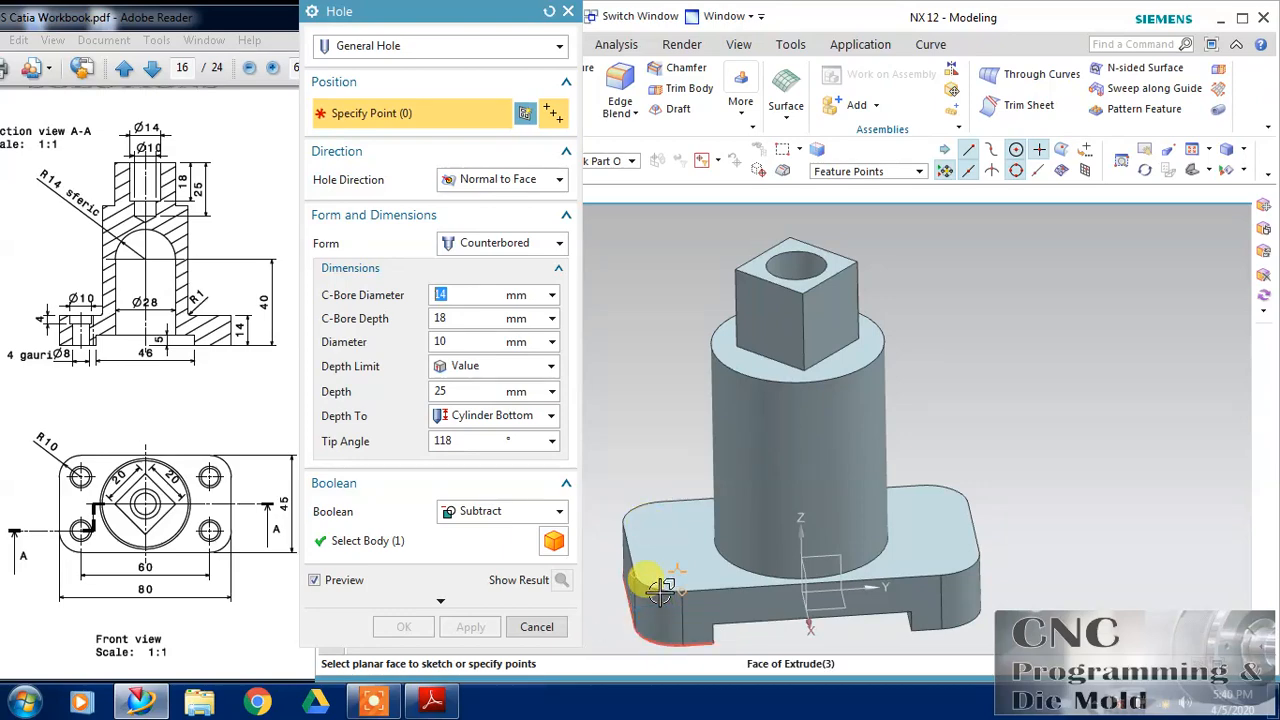
key("Escape")
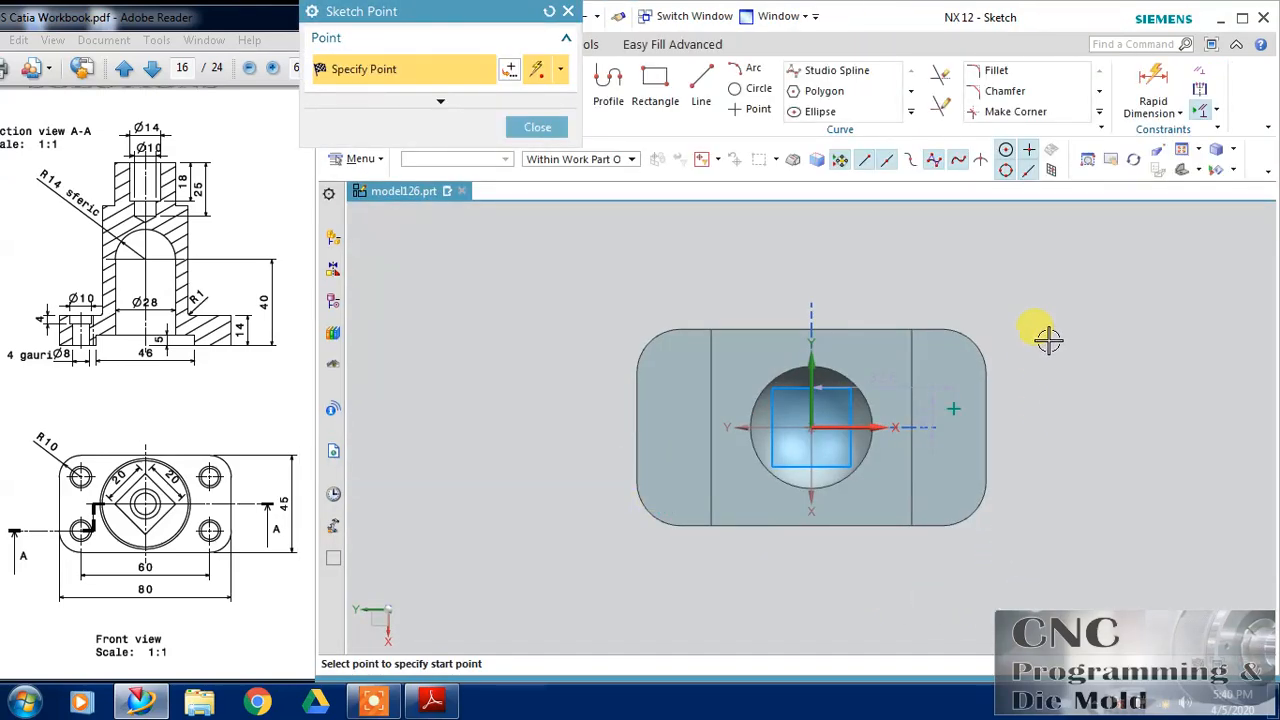
left_click(537, 127)
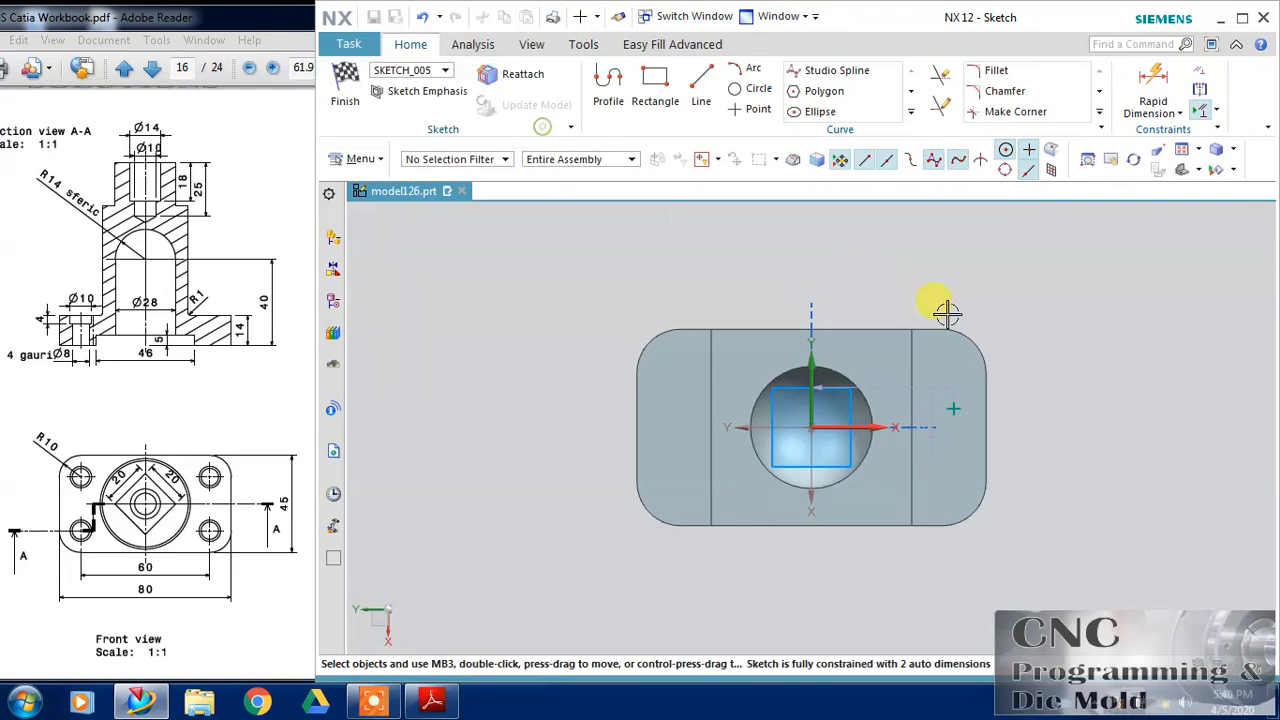
left_click(948, 398)
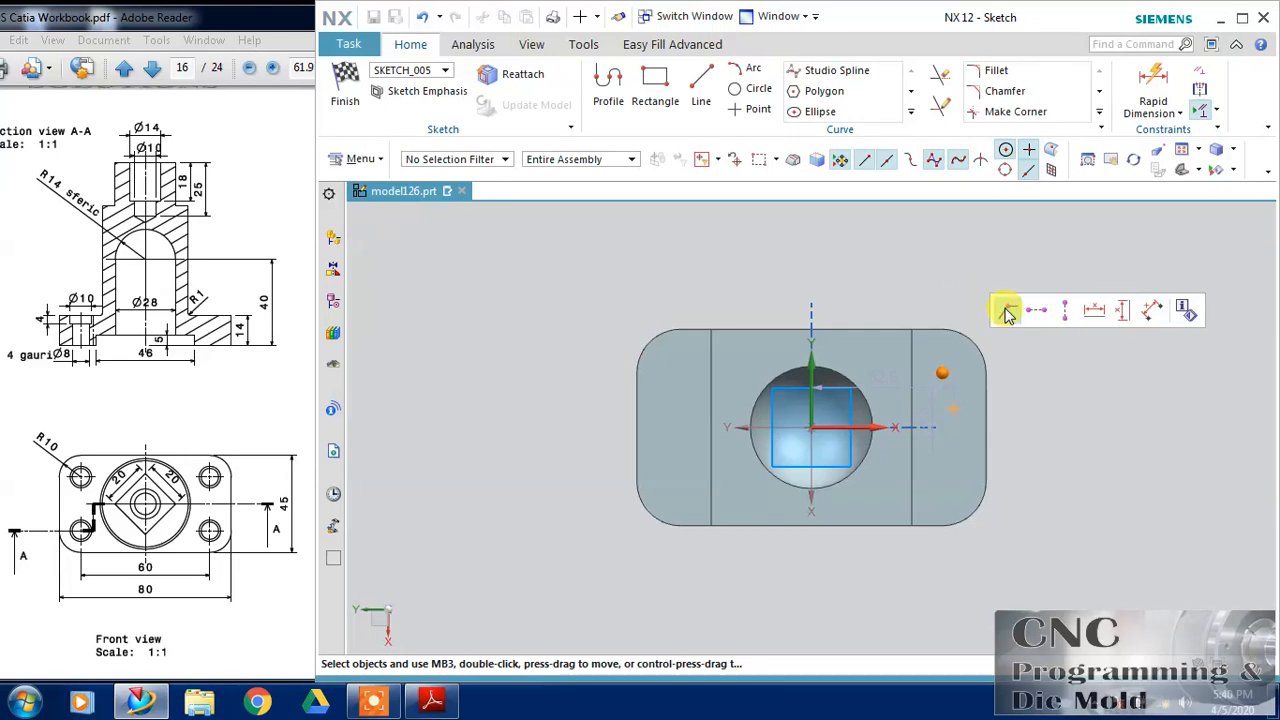
left_click(1004, 308)
left_click(348, 98)
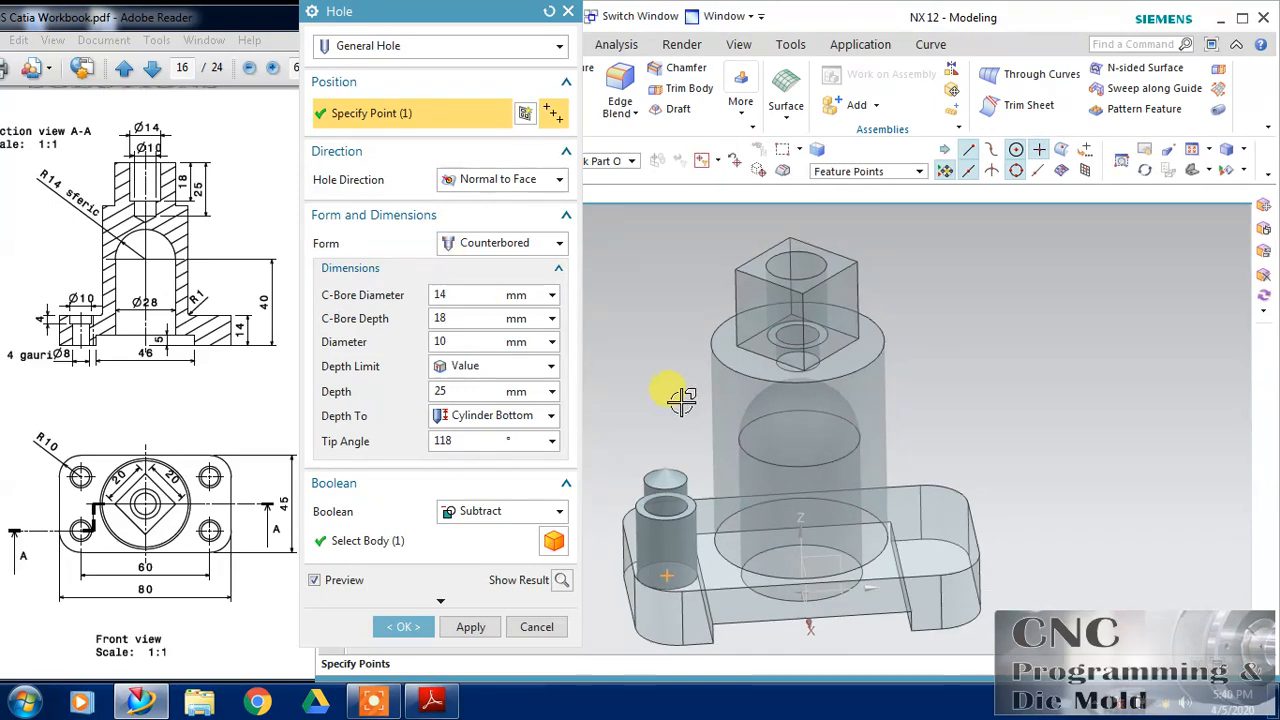
mouse_move(677, 383)
middle_mouse_down()
mouse_move(697, 346)
mouse_move(697, 391)
middle_mouse_up()
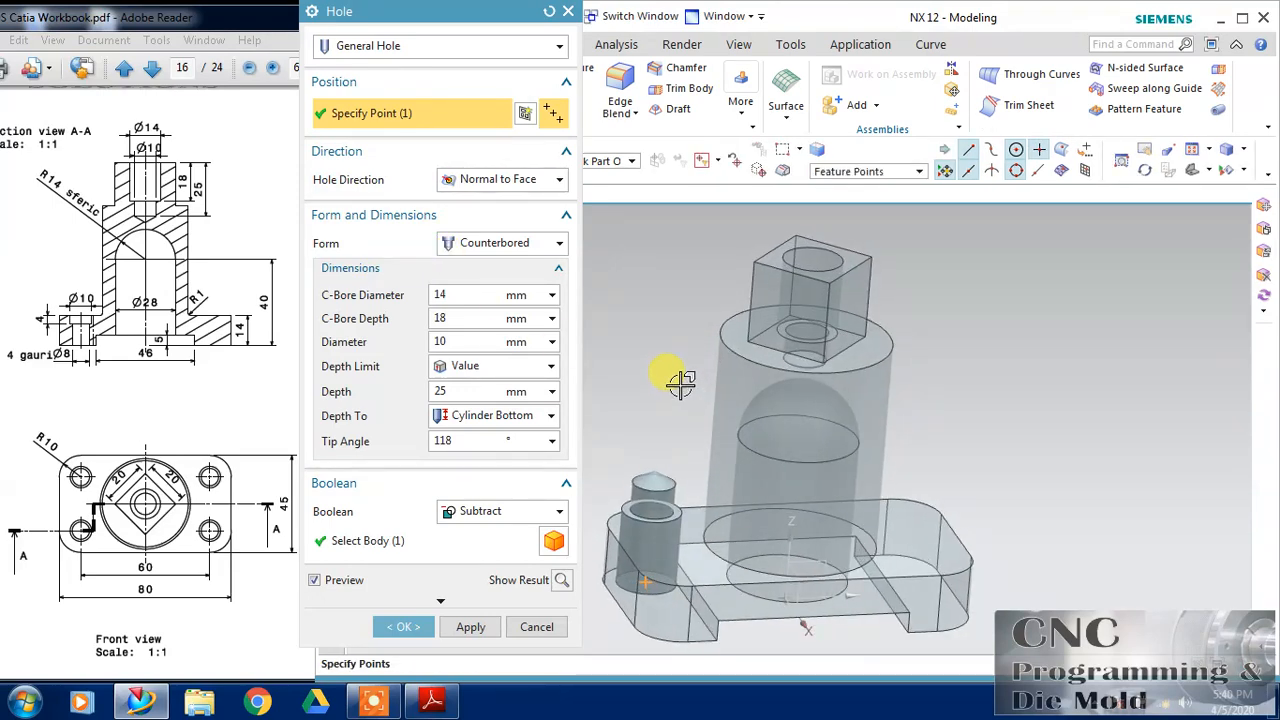
left_click(535, 626)
left_click(660, 372)
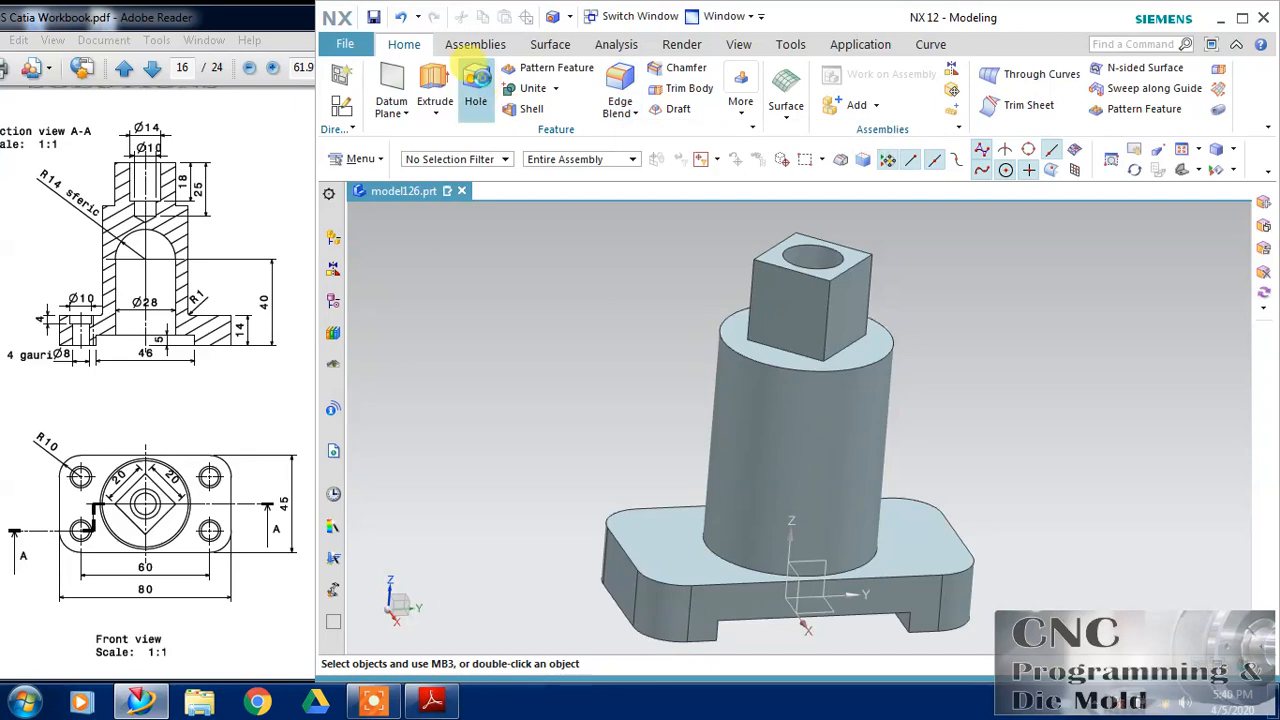
Step: Create a counterbored hole centred on a rounded base plate corner, with 10 mm counterbore diameter, 4 mm counterbore depth and 8 mm hole diameter
left_click(476, 80)
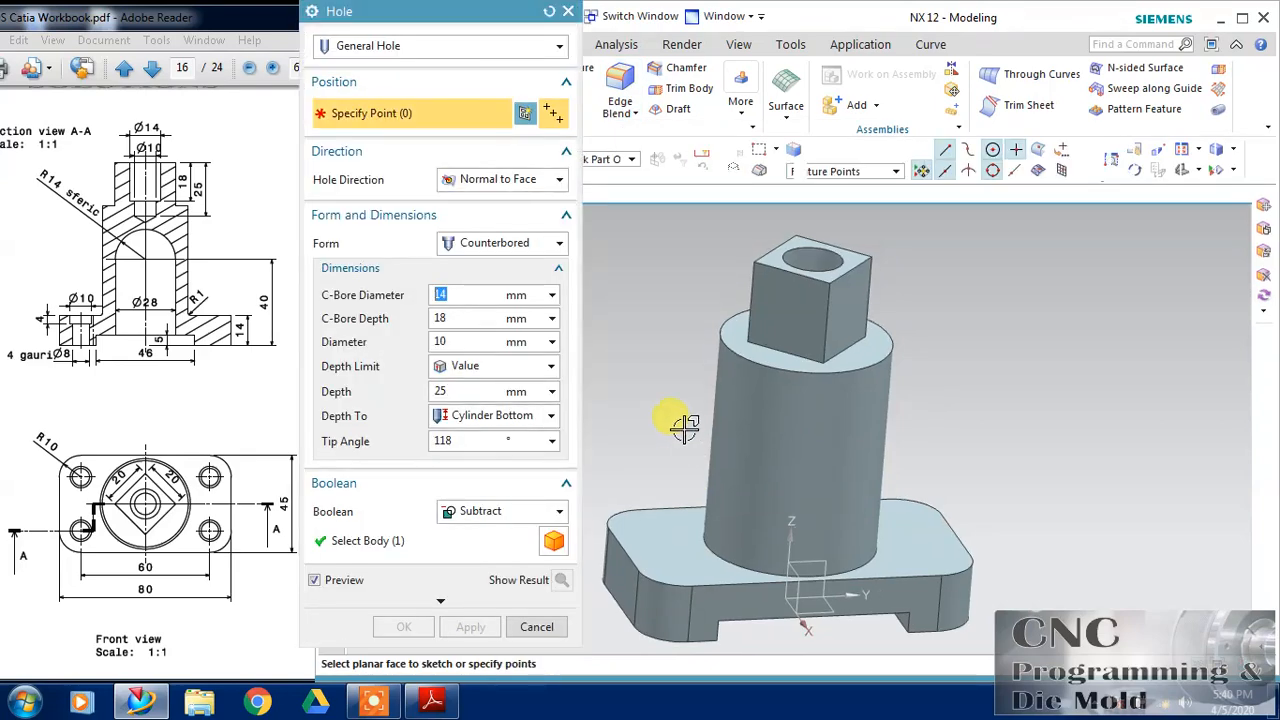
middle_click_drag(680, 423, 606, 486)
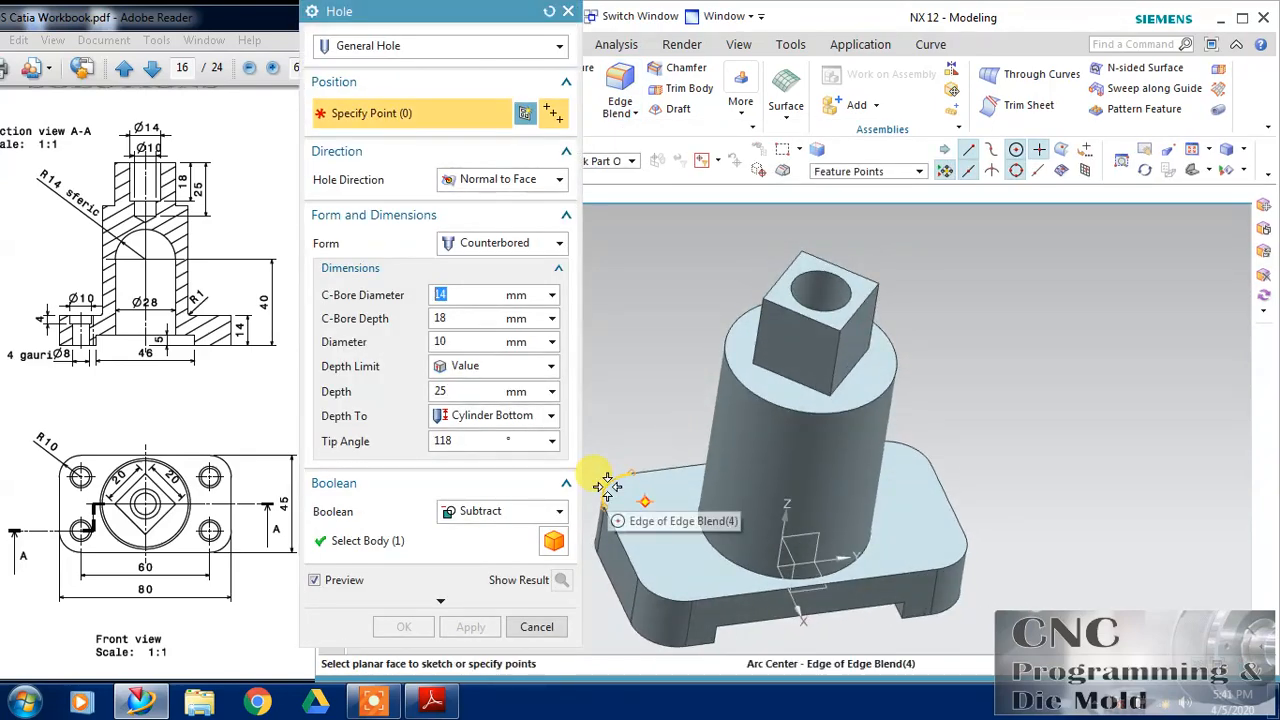
left_click(592, 478)
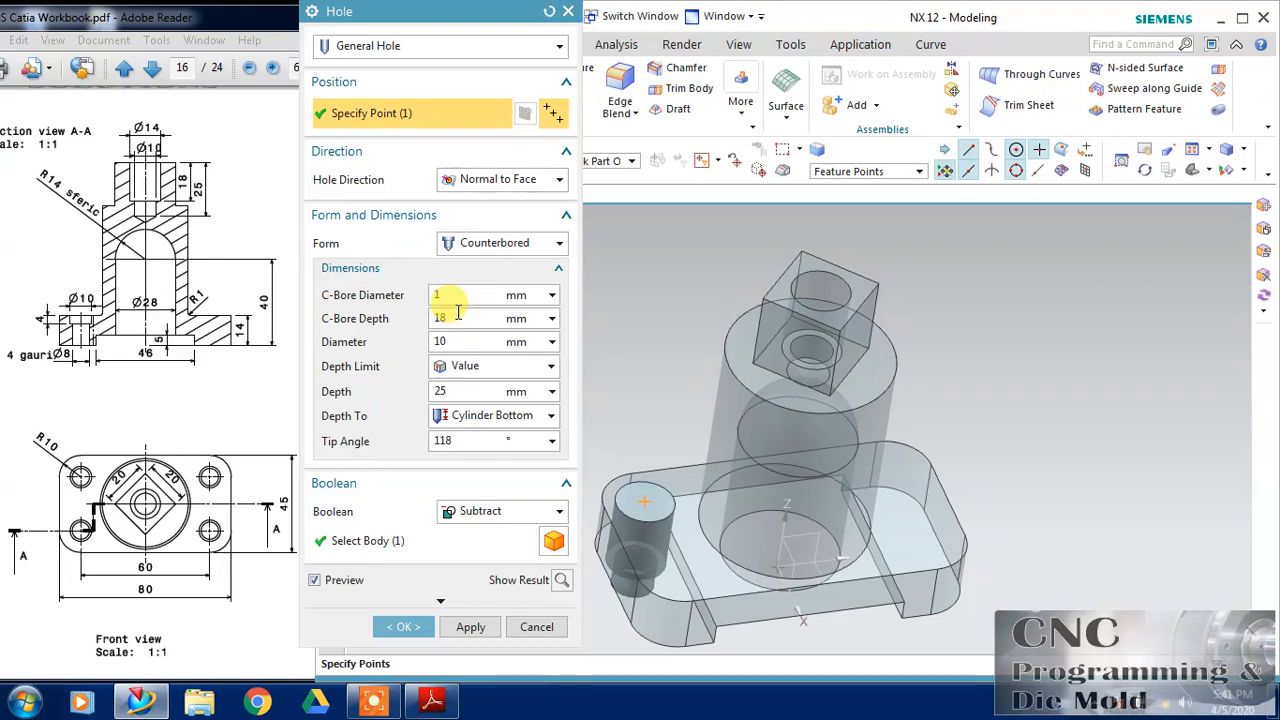
left_click(456, 318)
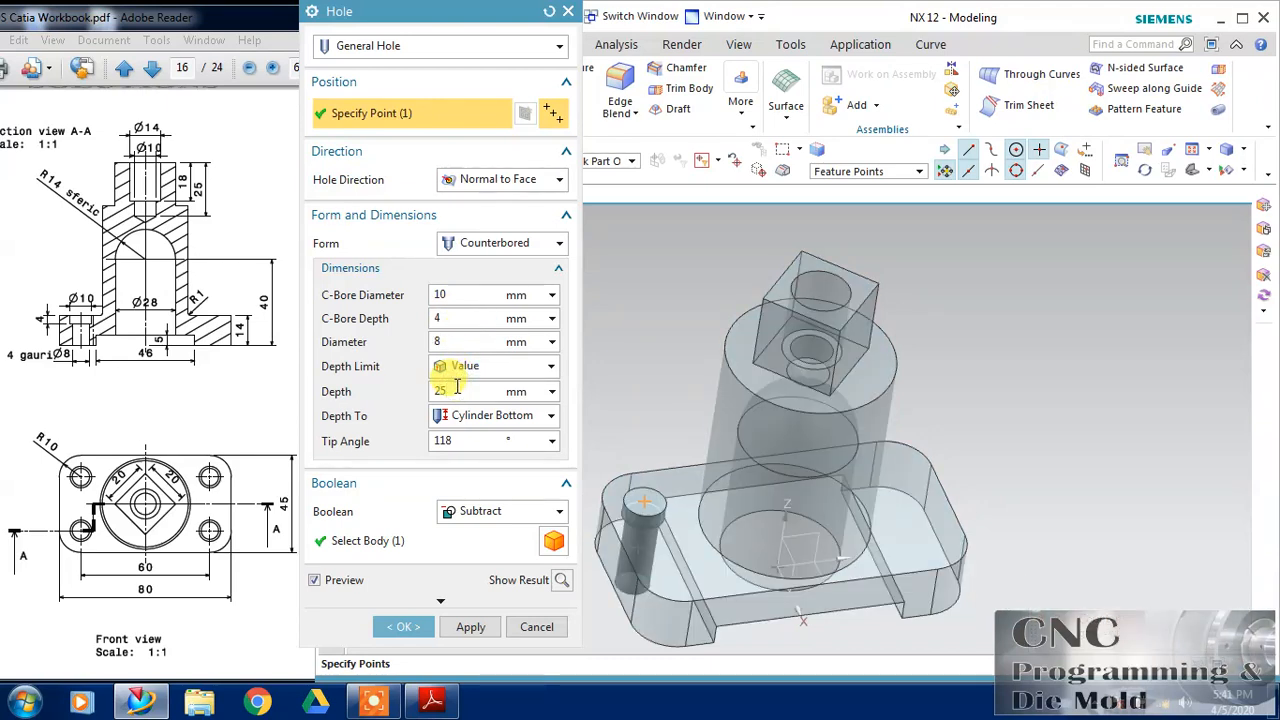
left_click(405, 626)
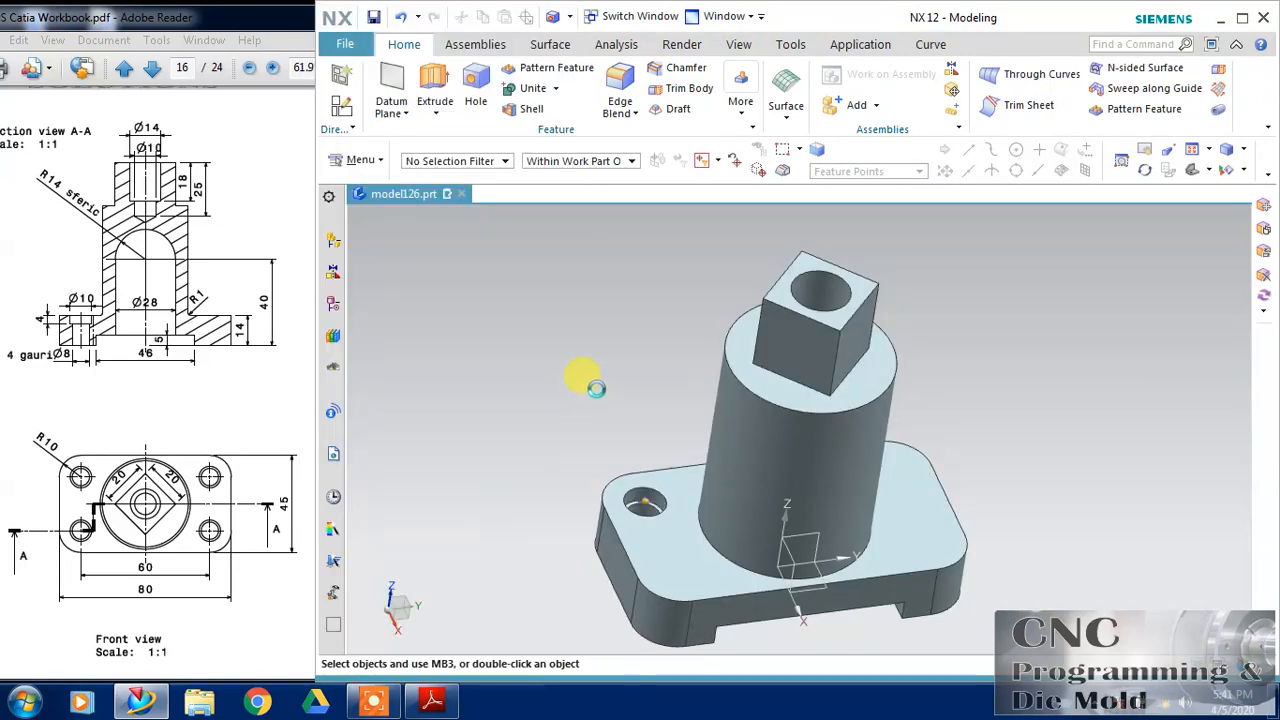
Step: Start a linear pattern of the base plate's corner hole along the plate's long edge, with count 2 and 60 mm pitch
left_click(638, 502)
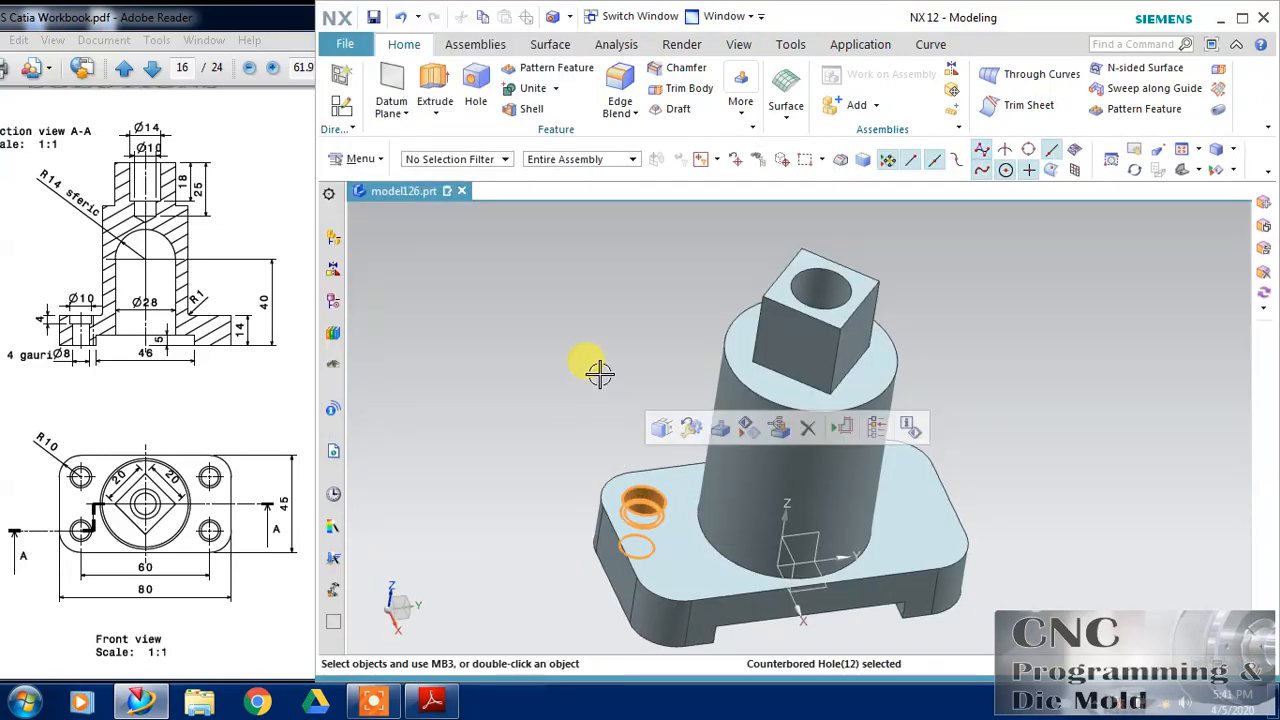
left_click(1145, 110)
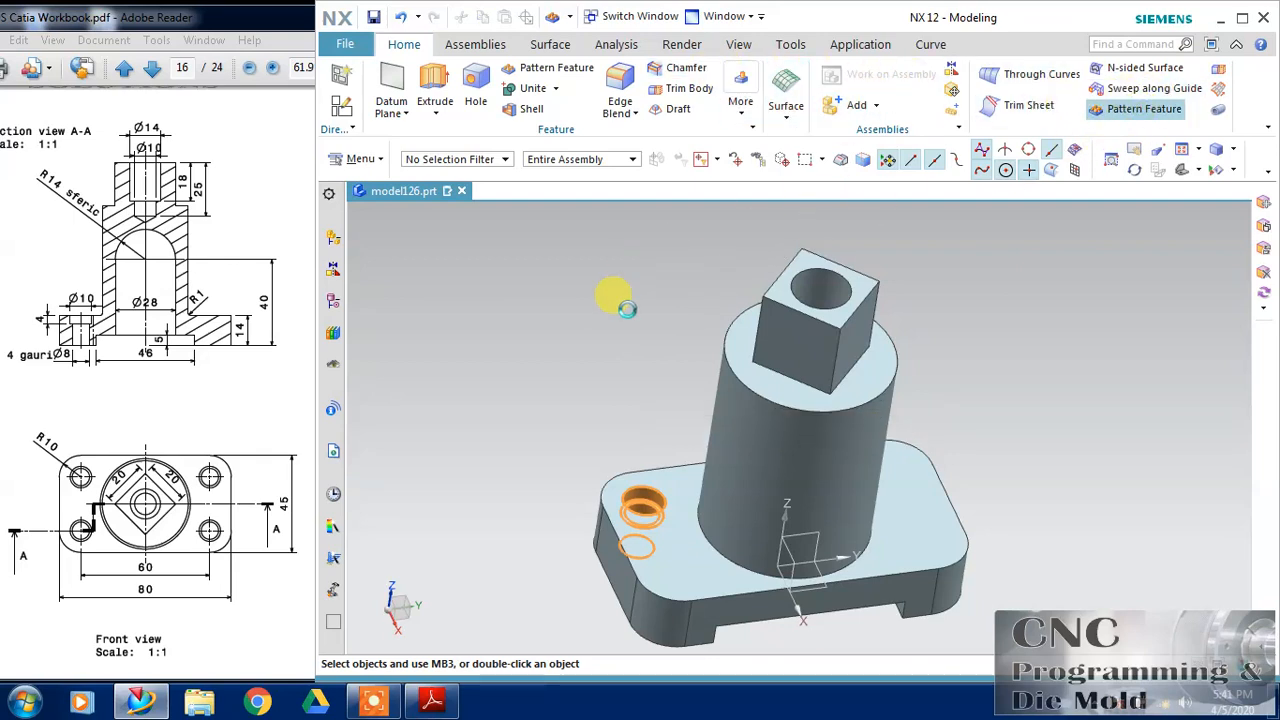
left_click(521, 205)
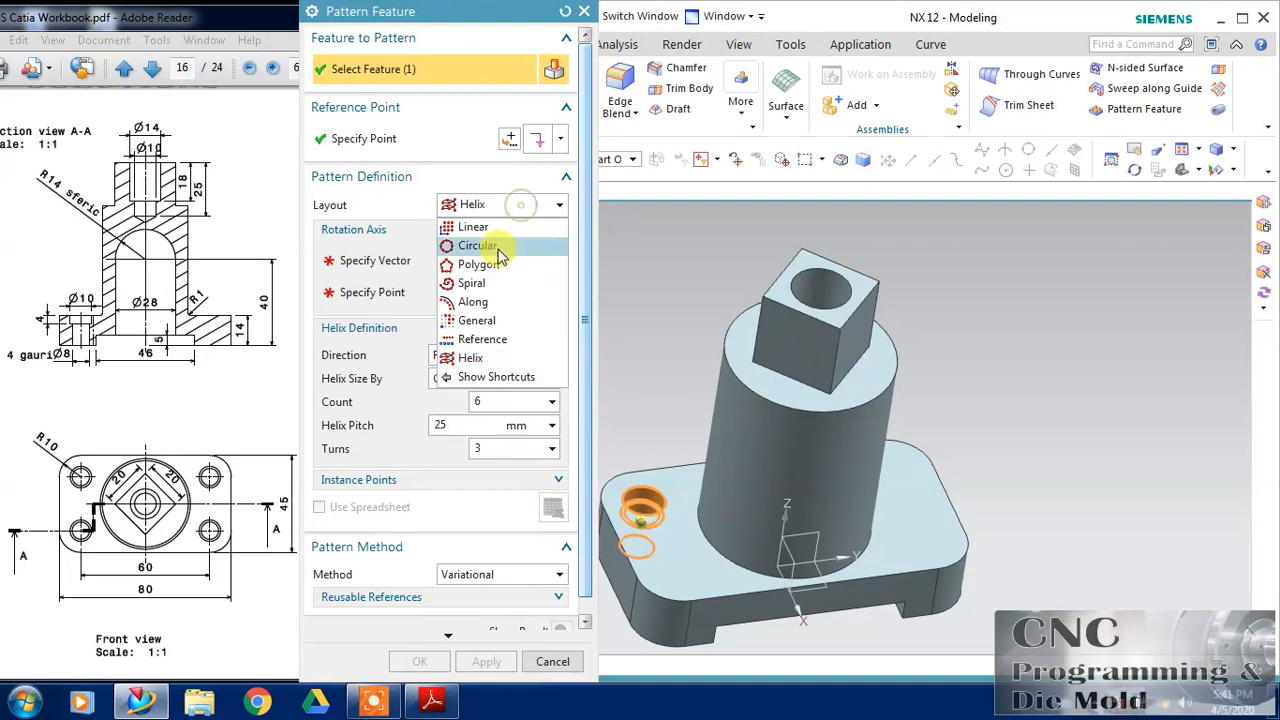
left_click(488, 227)
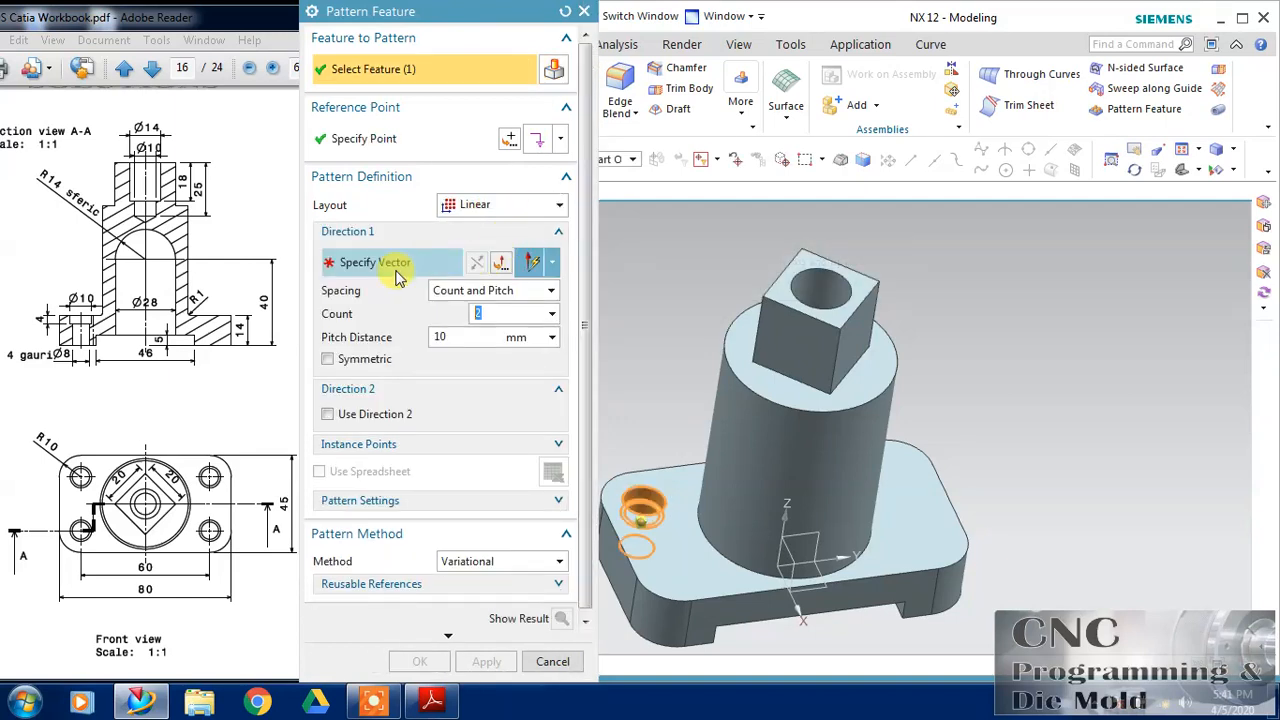
left_click(397, 268)
left_click(680, 462)
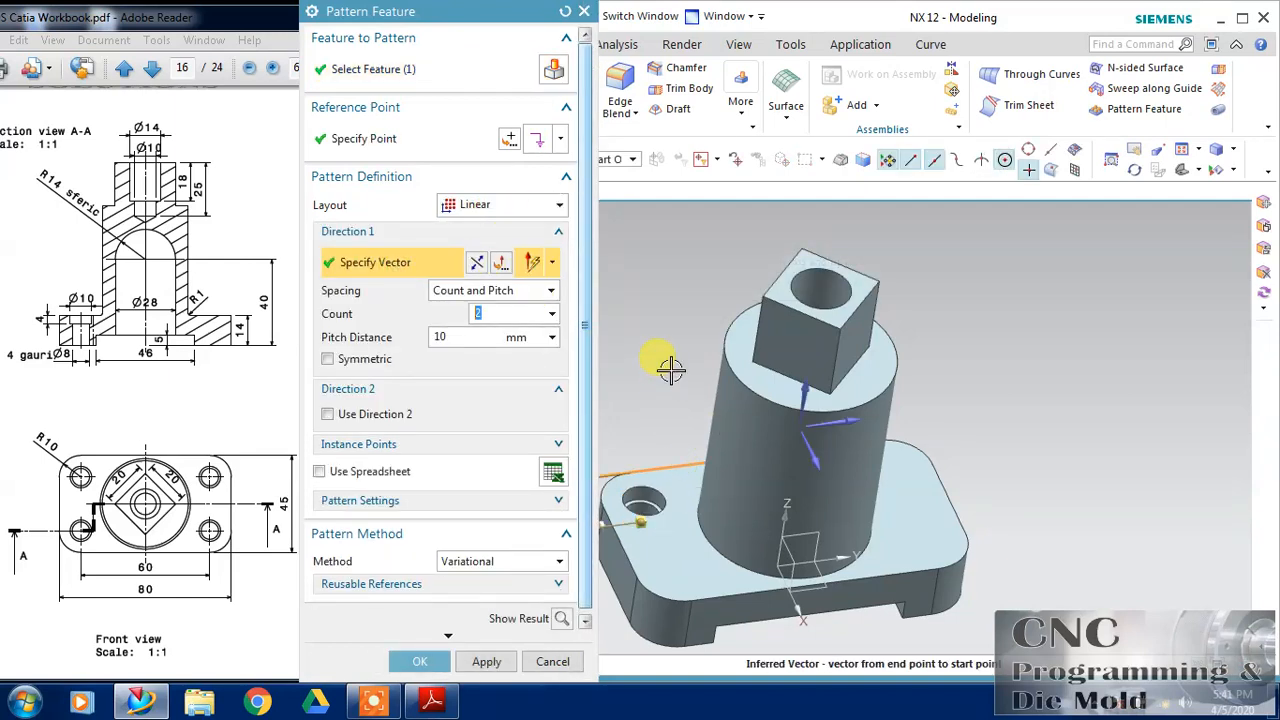
left_click(465, 336)
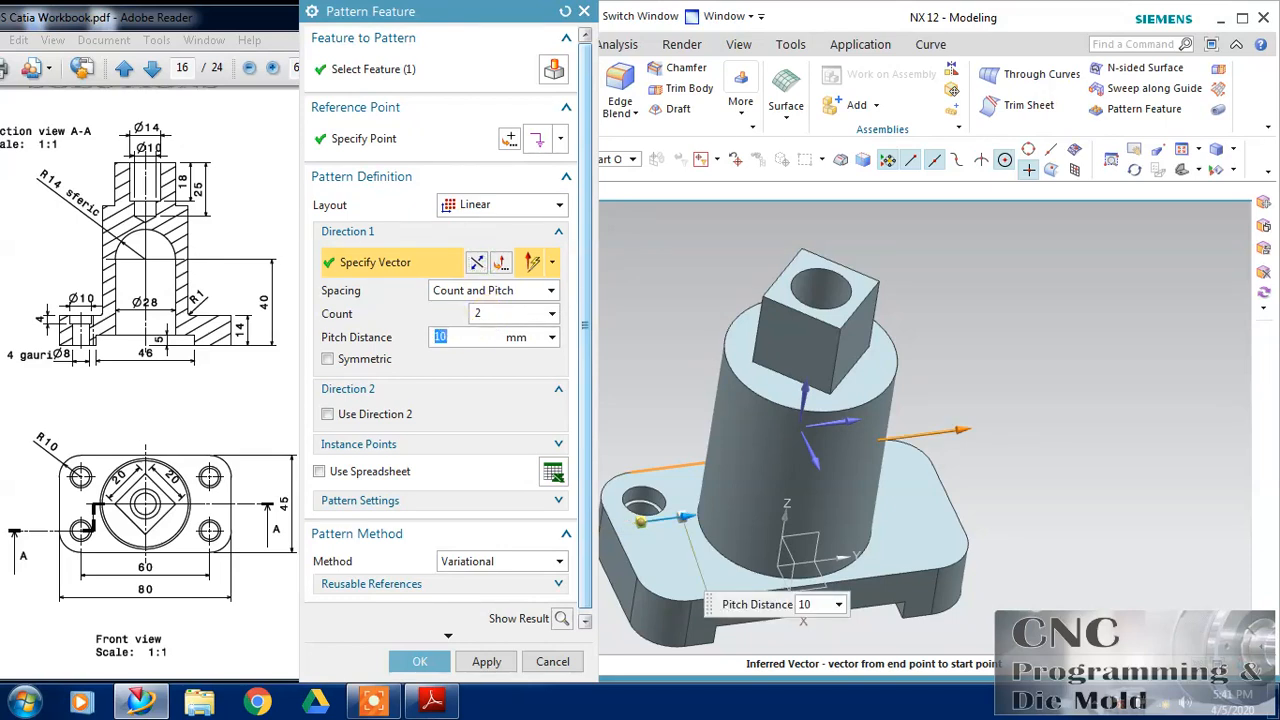
Step: Add a second pattern direction along the plate's short edge with count 2 and 25 mm pitch, and create the hole pattern
left_click(376, 420)
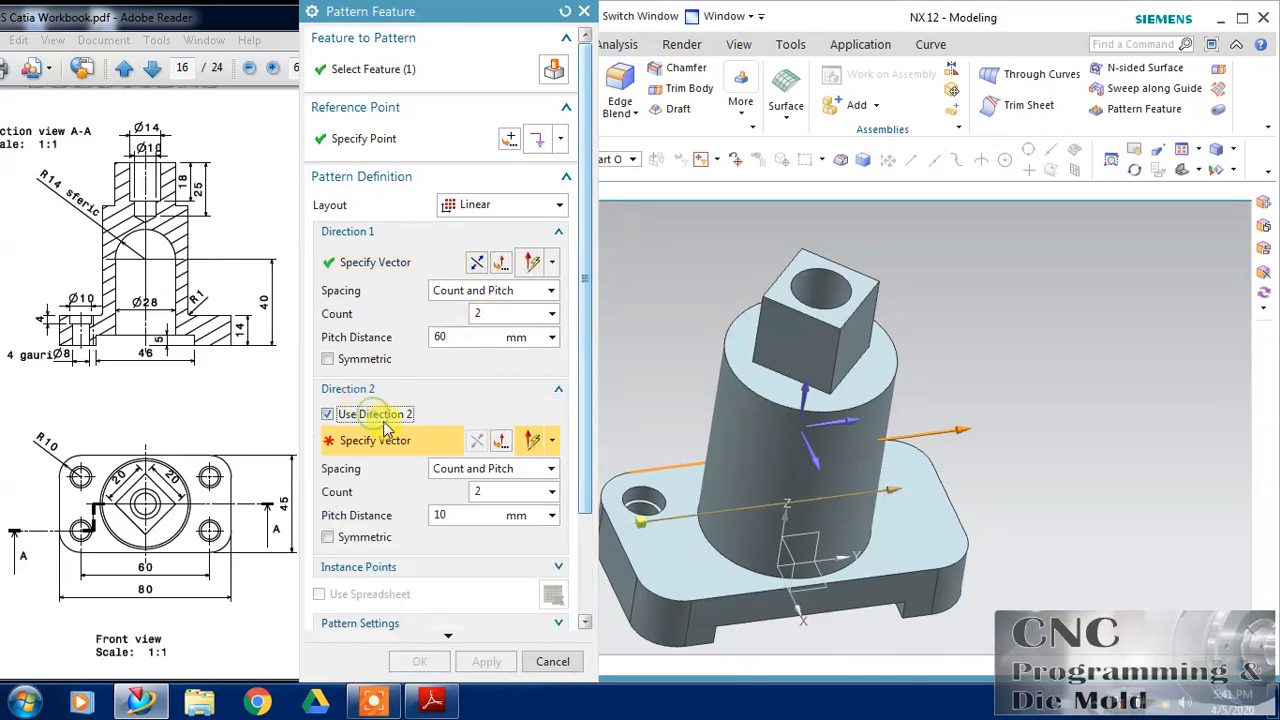
left_click(612, 522)
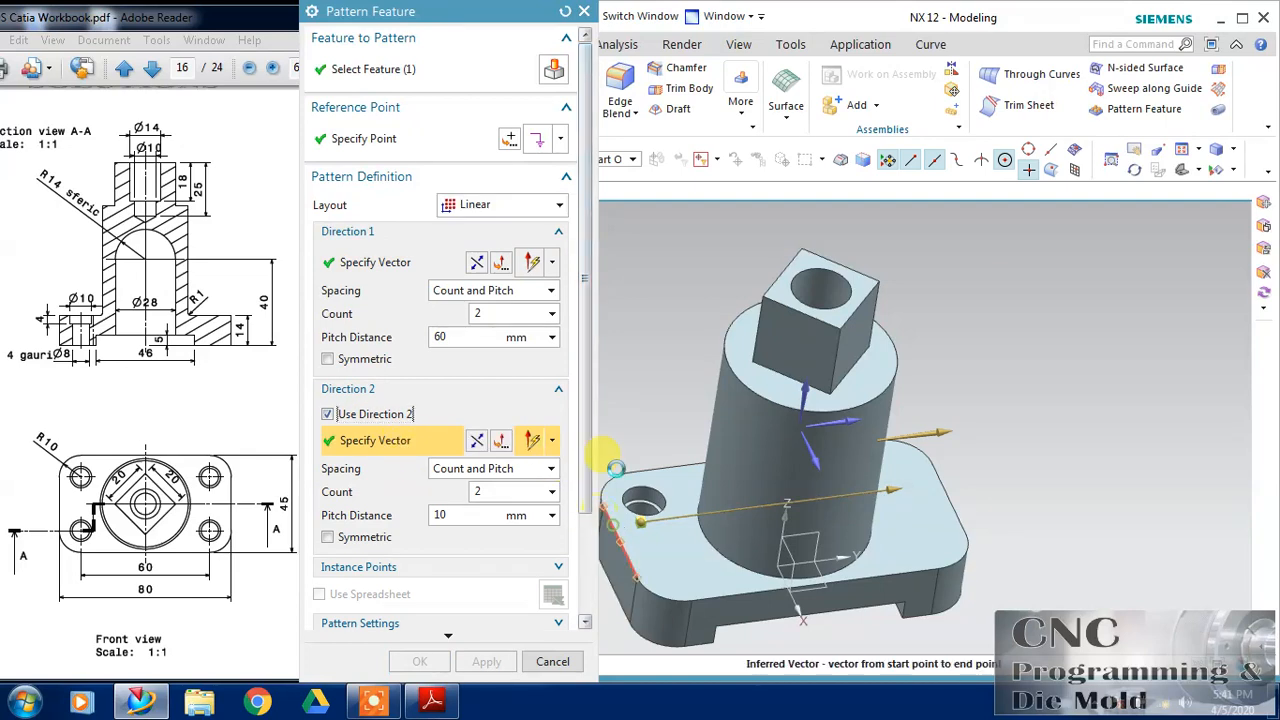
left_click(474, 514)
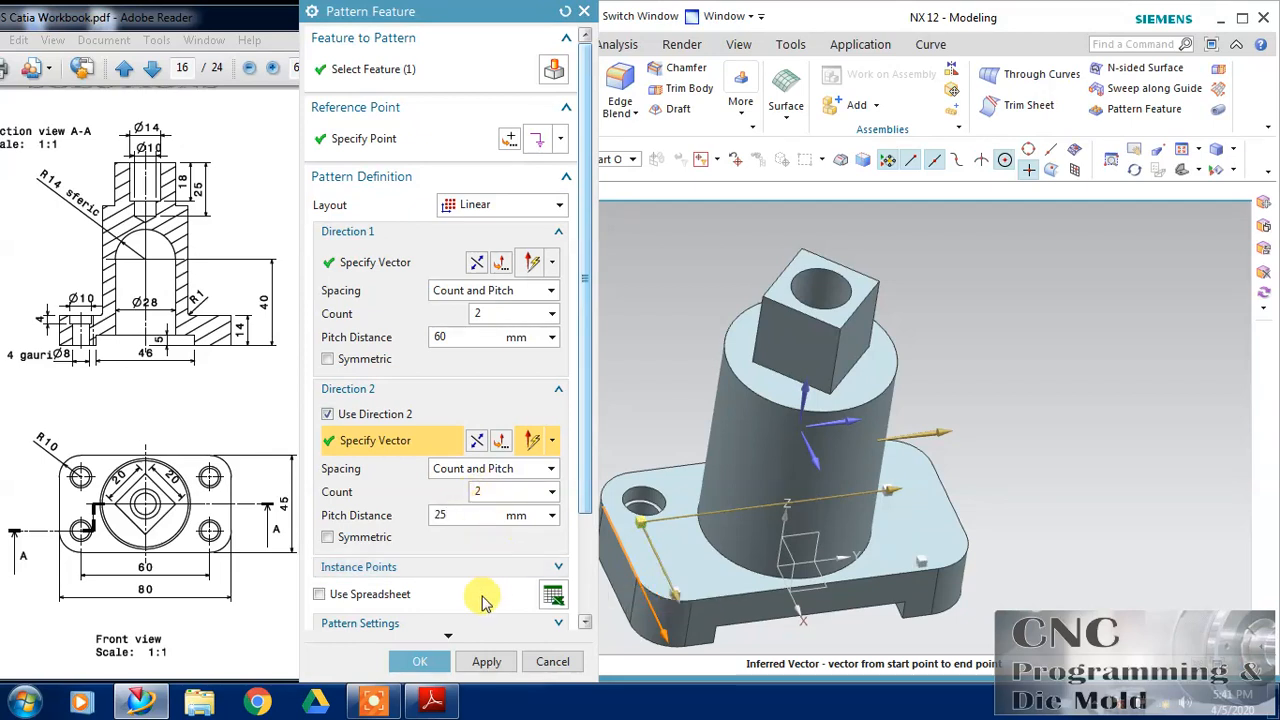
left_click(419, 661)
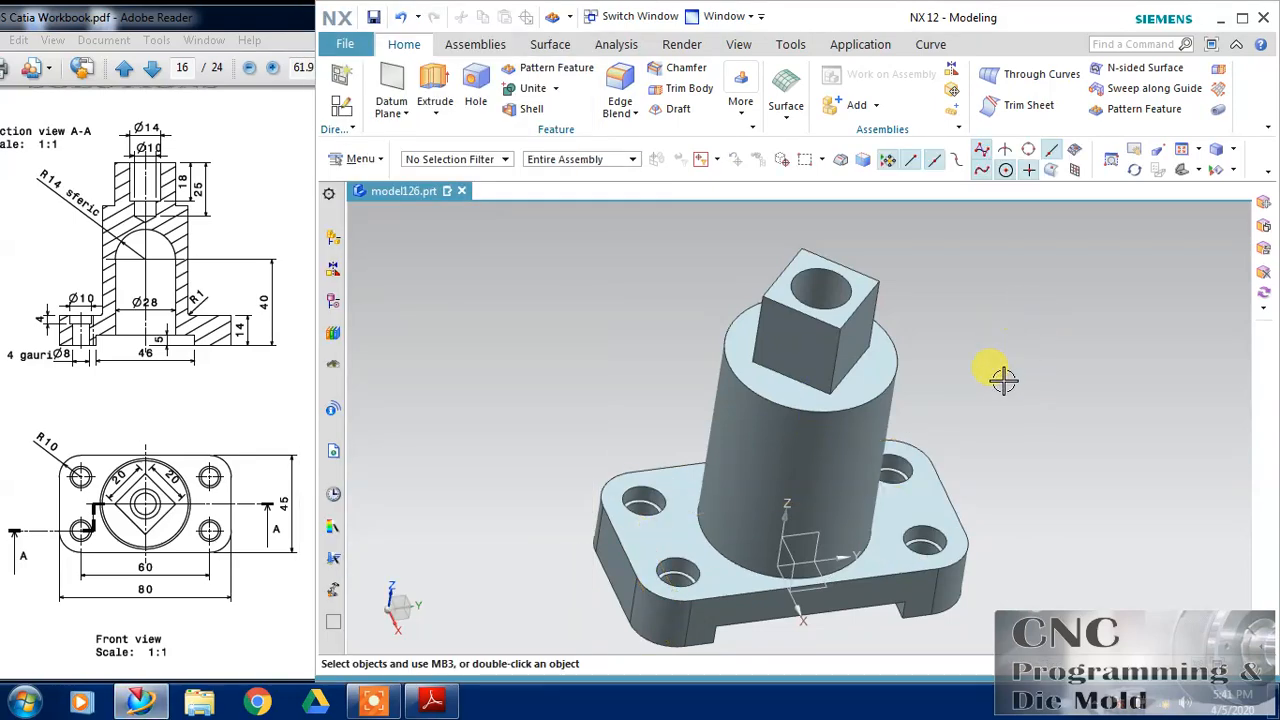
Step: Blend the edge where the cylinder meets the base plate with a 1 mm radius
mouse_move(990, 377)
middle_mouse_down()
mouse_move(1006, 320)
mouse_move(1012, 365)
mouse_move(1000, 357)
middle_mouse_up()
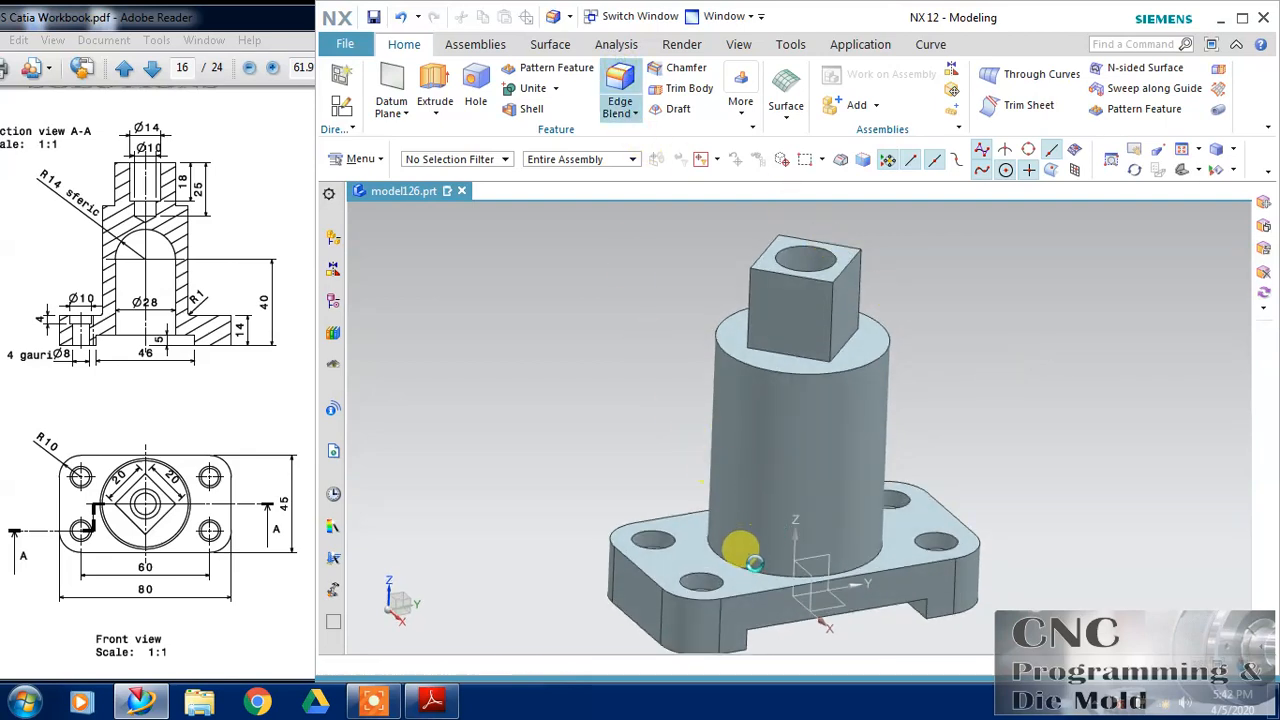
left_click(745, 565)
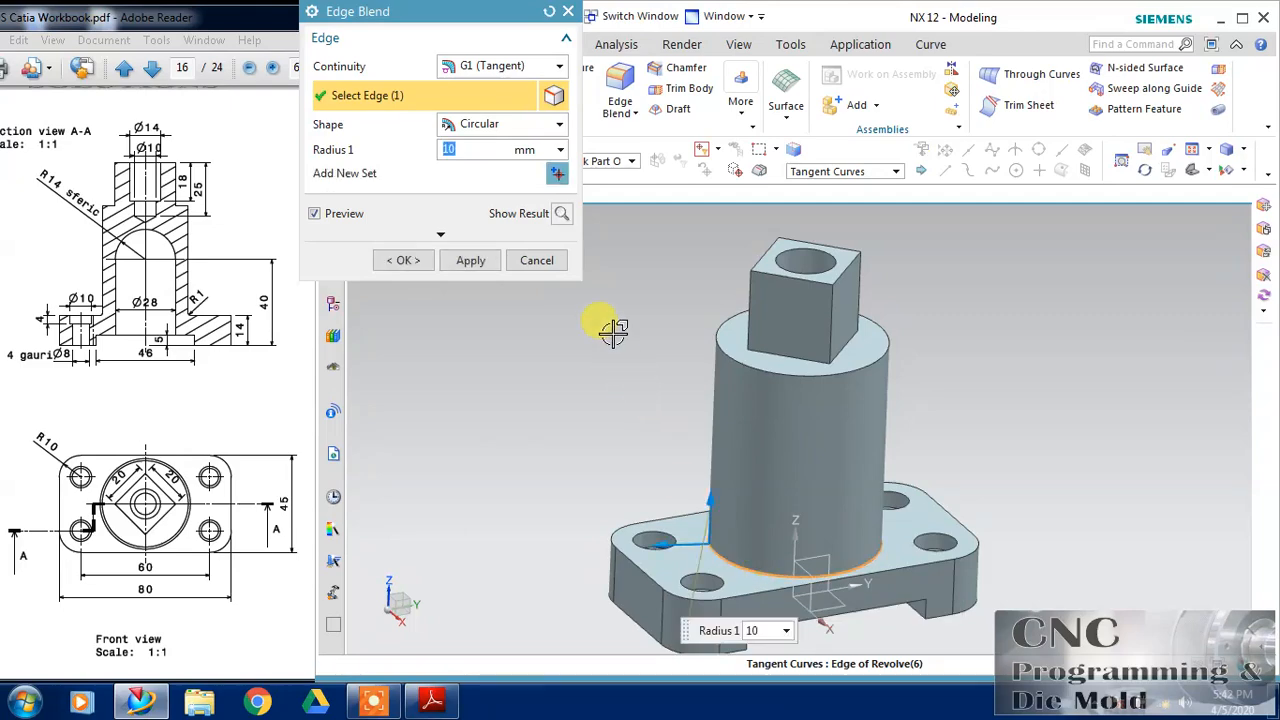
type("1")
left_click(404, 262)
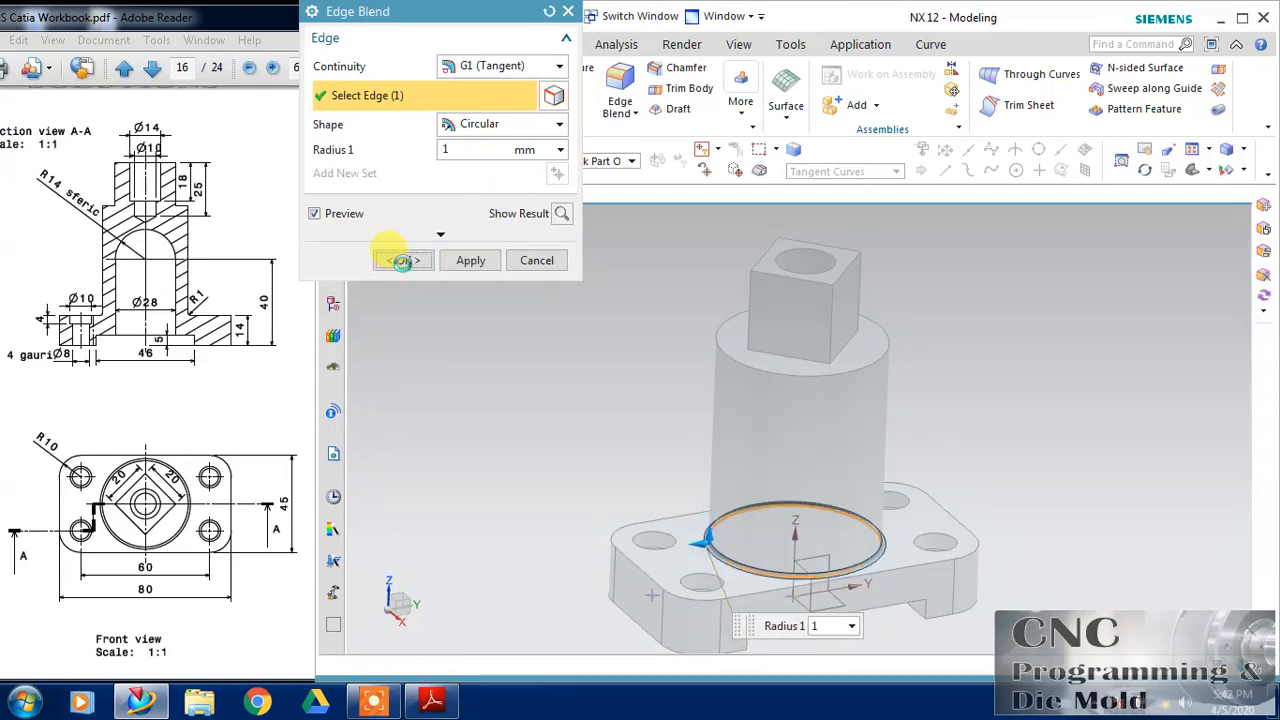
Step: Maximize the modelling window to view the finished part
double_click(812, 18)
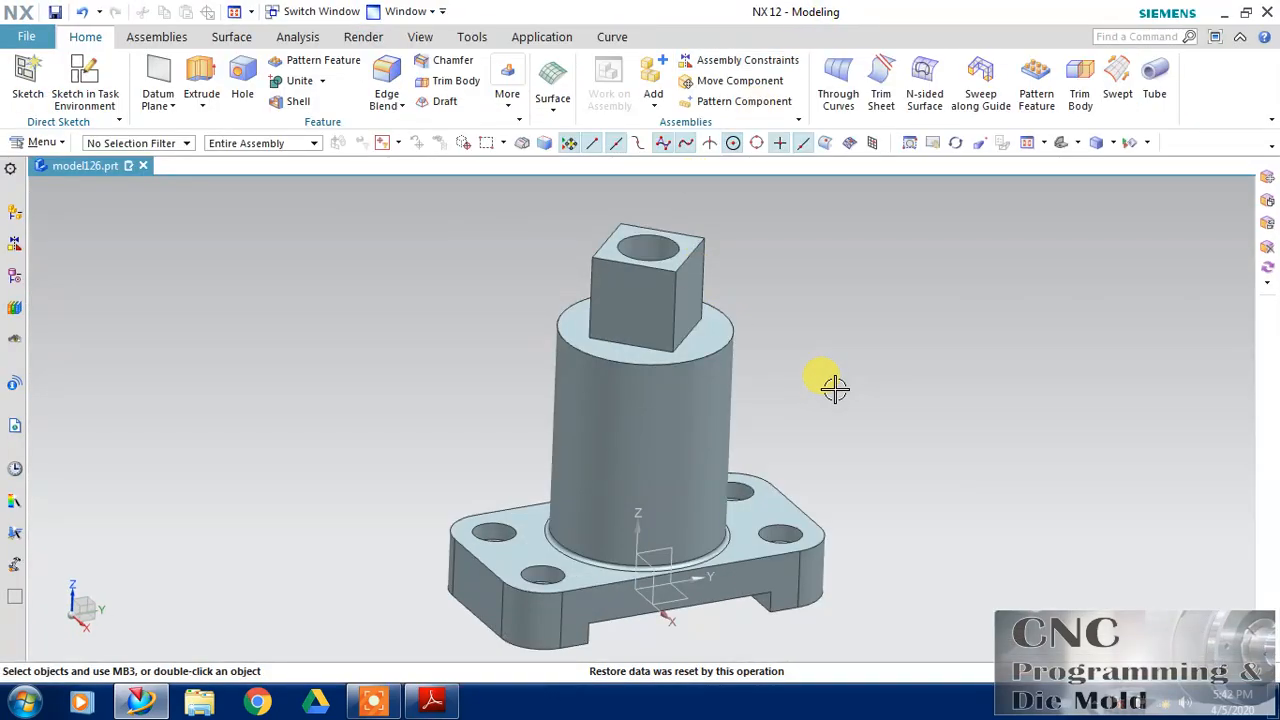
mouse_move(831, 386)
middle_mouse_down()
mouse_move(843, 380)
mouse_move(831, 389)
middle_mouse_up()
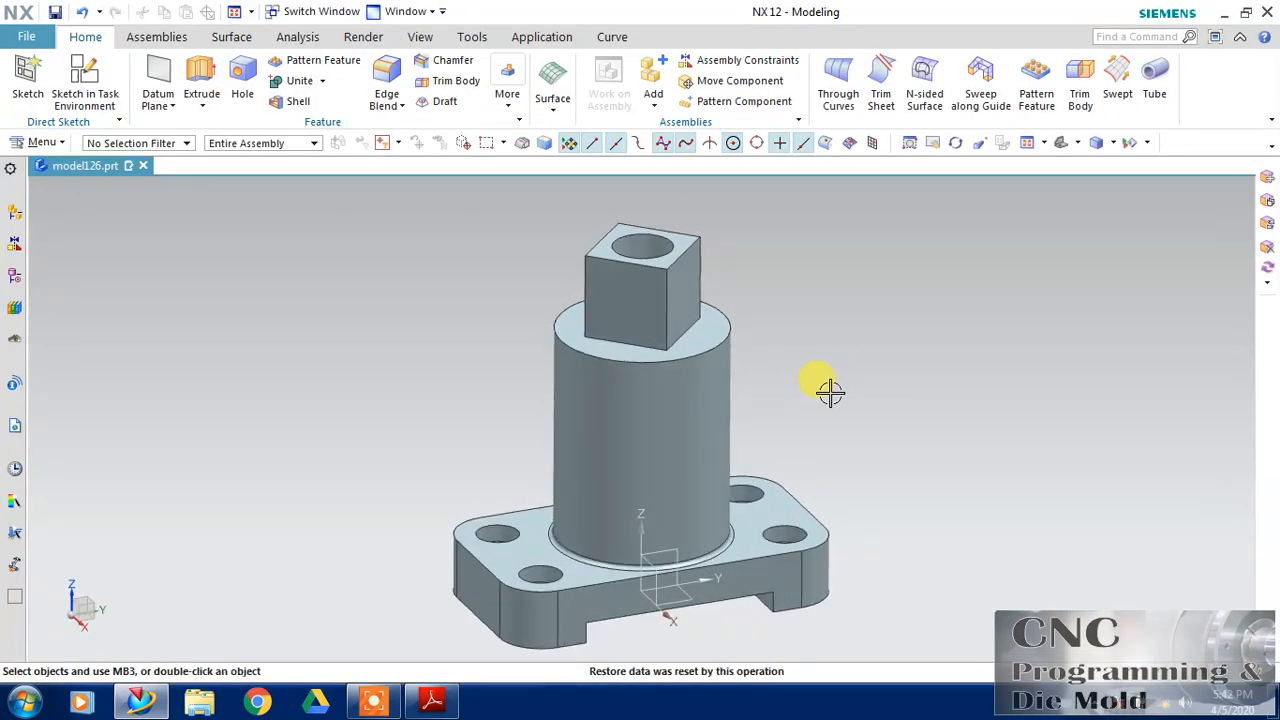
mouse_move(374, 706)
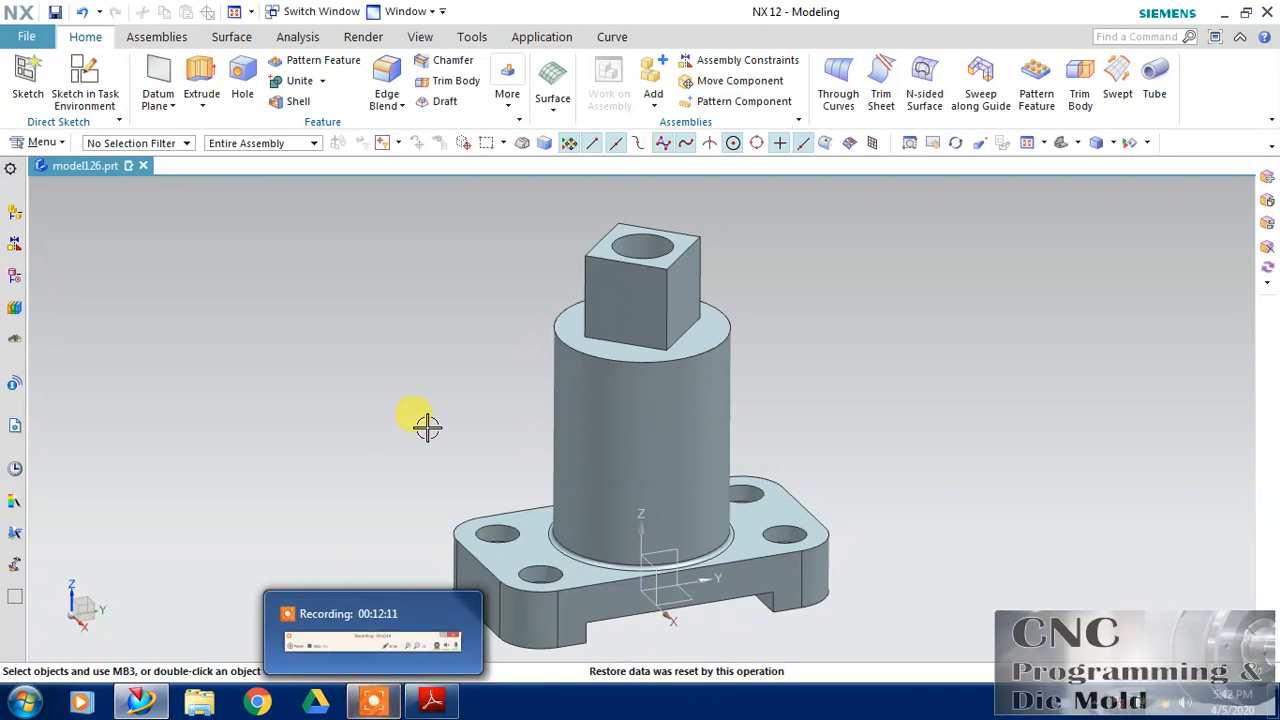
left_click(391, 700)
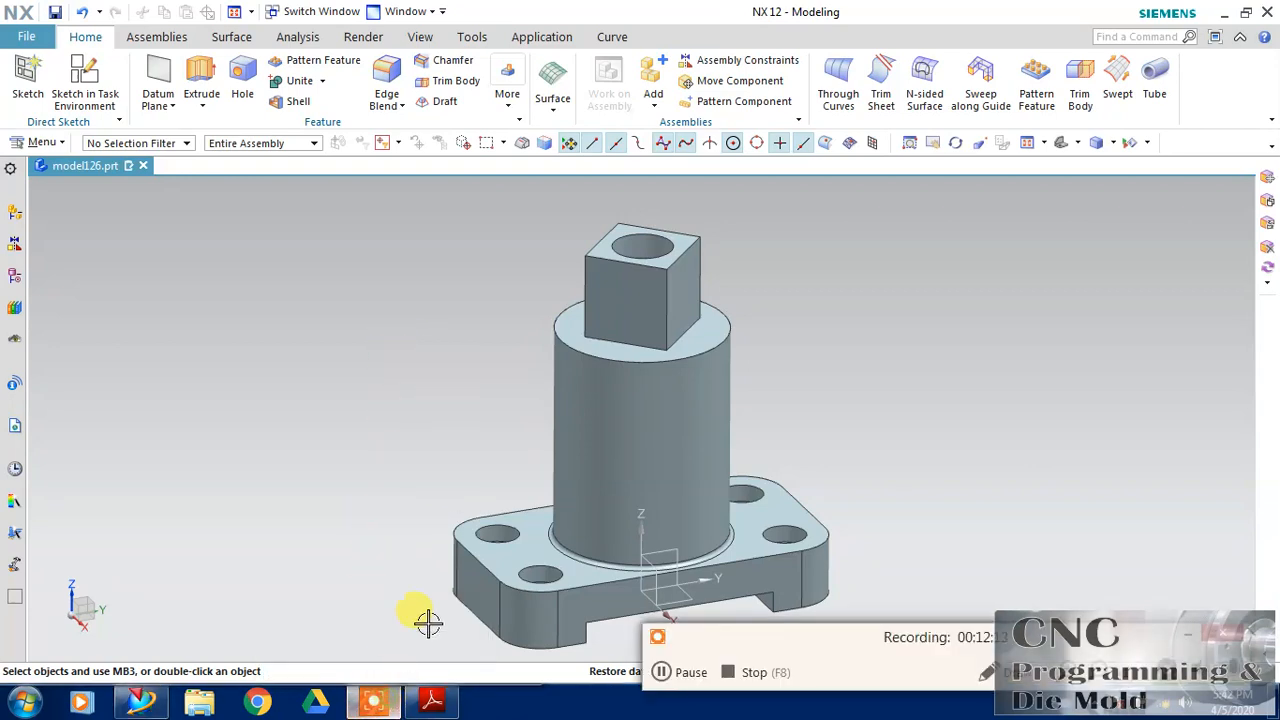